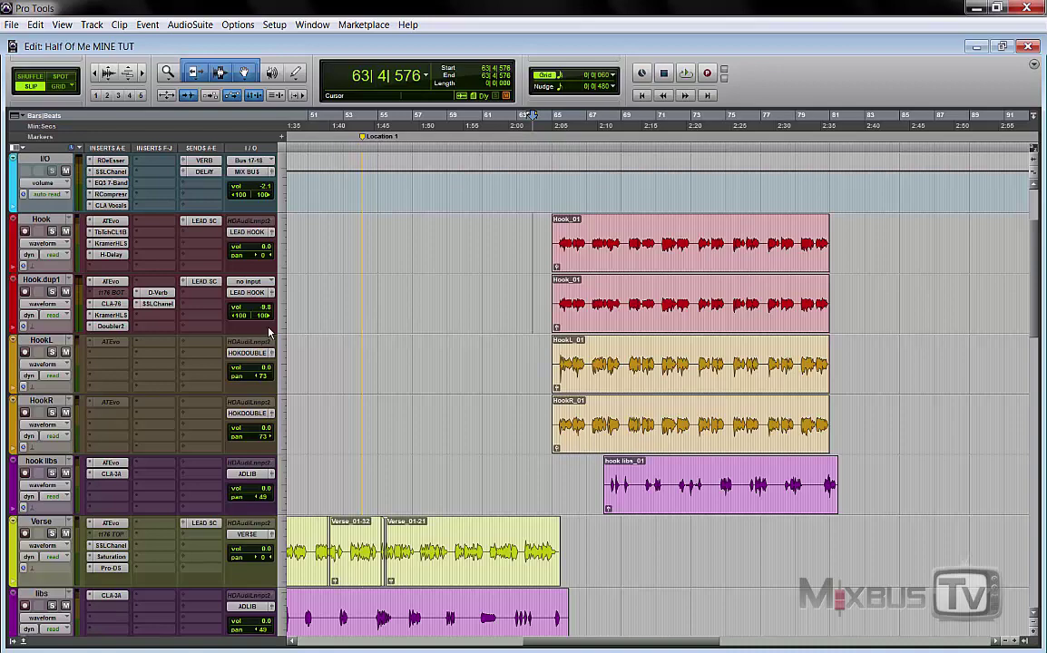
- Play the hook section from bar 63, and highlight the lead hook, HookL/HookR double and hook libs clips in turn
key(space)
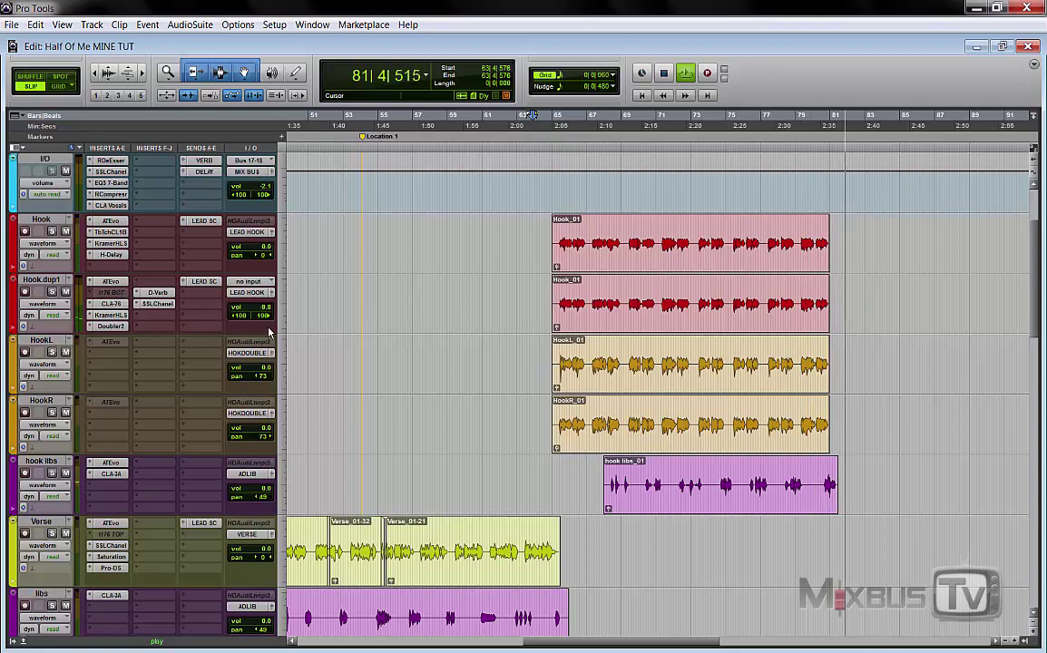
key(space)
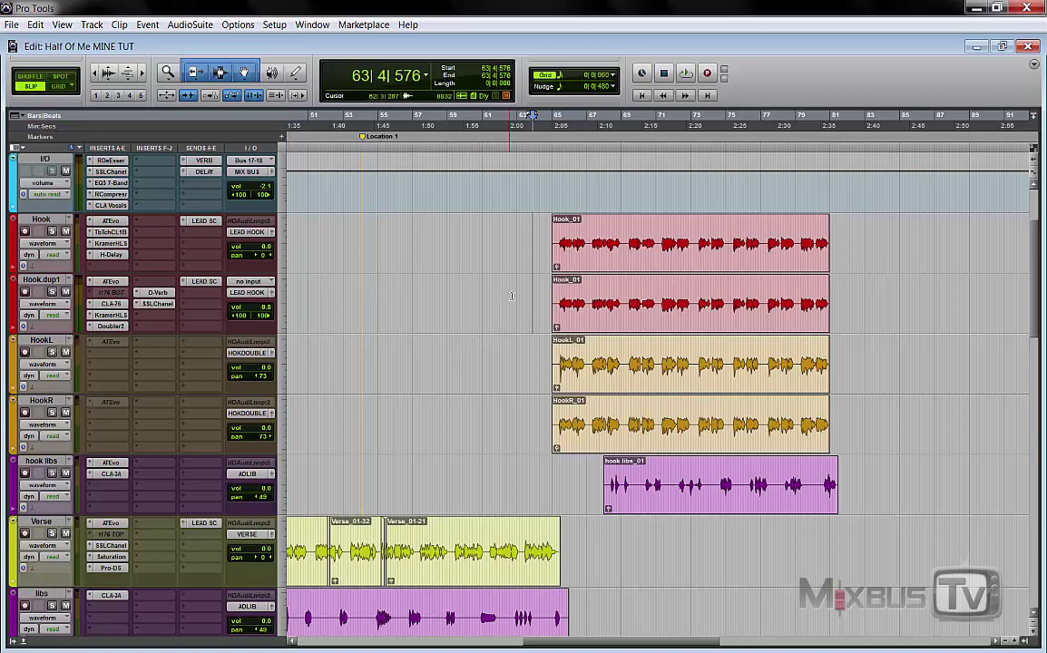
click(638, 243)
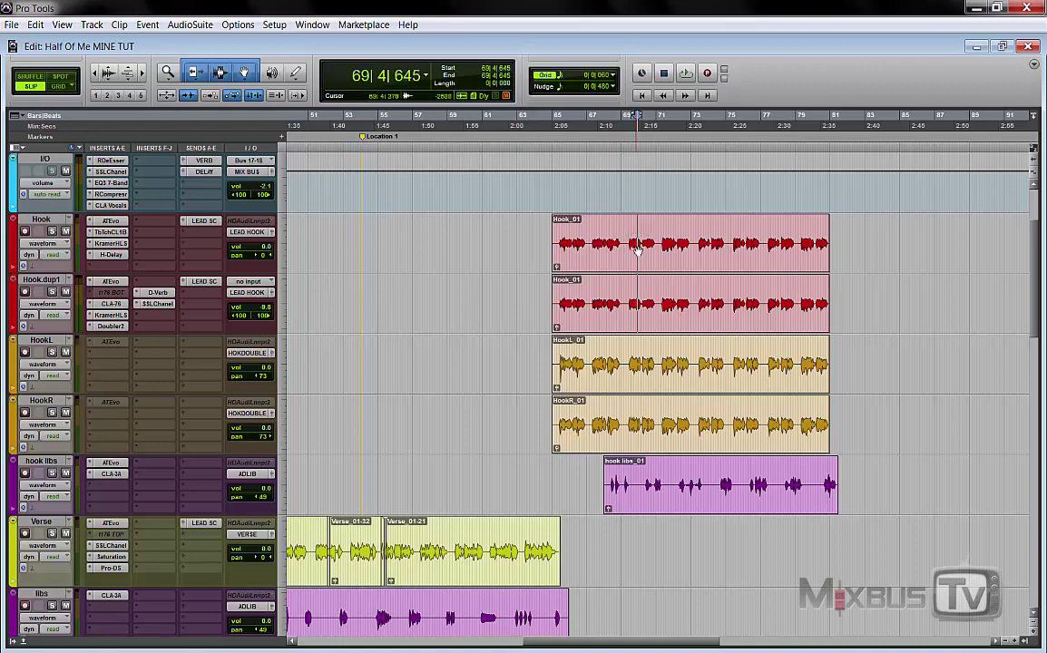
click(644, 256)
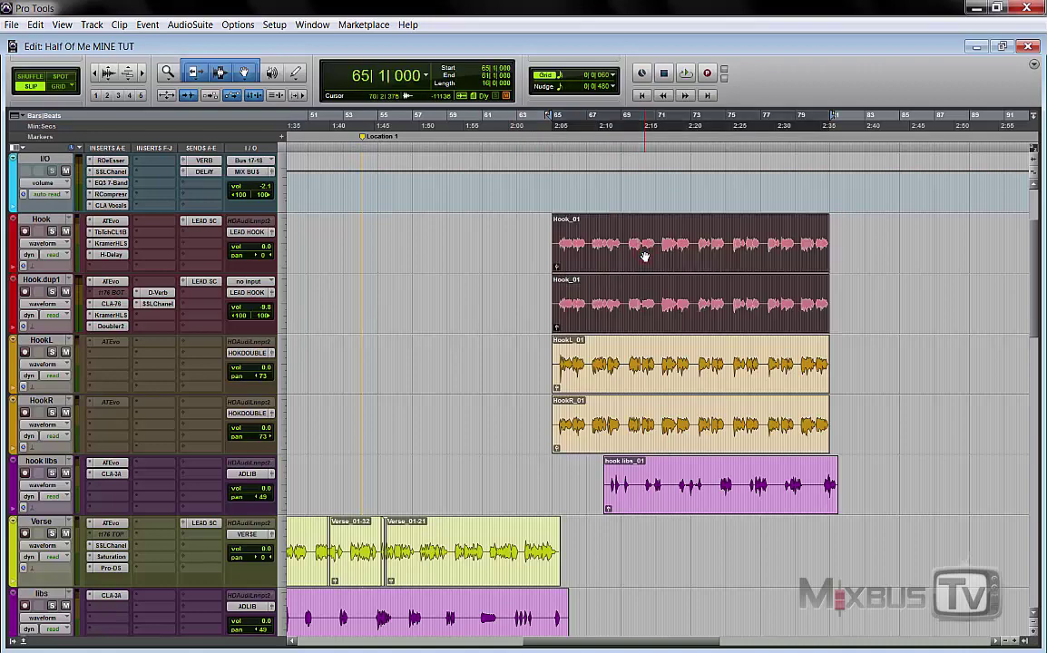
click(643, 387)
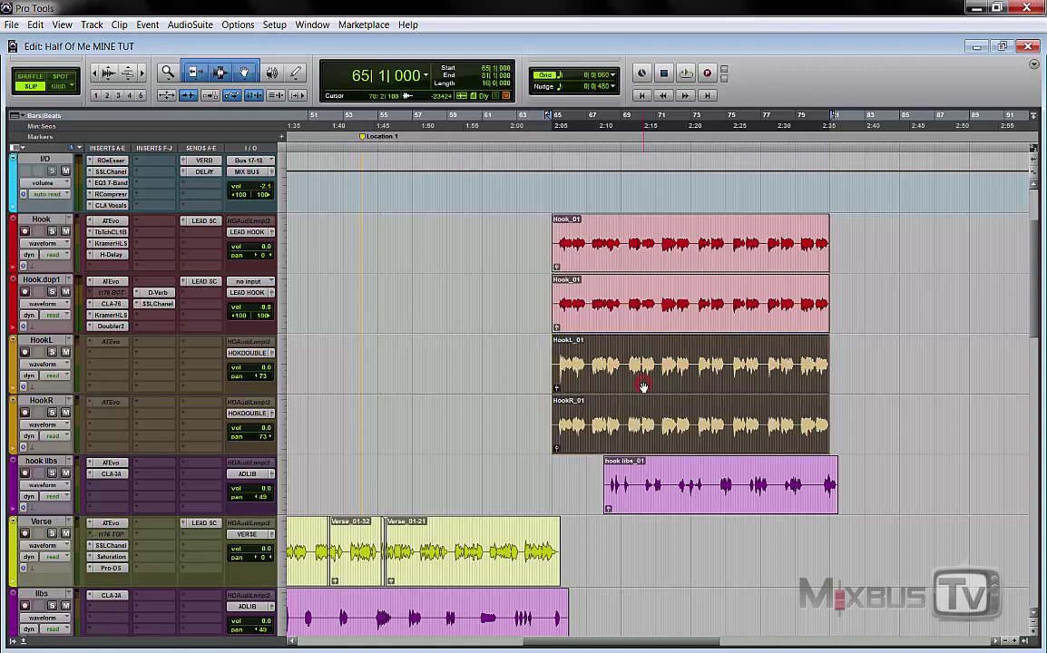
click(679, 495)
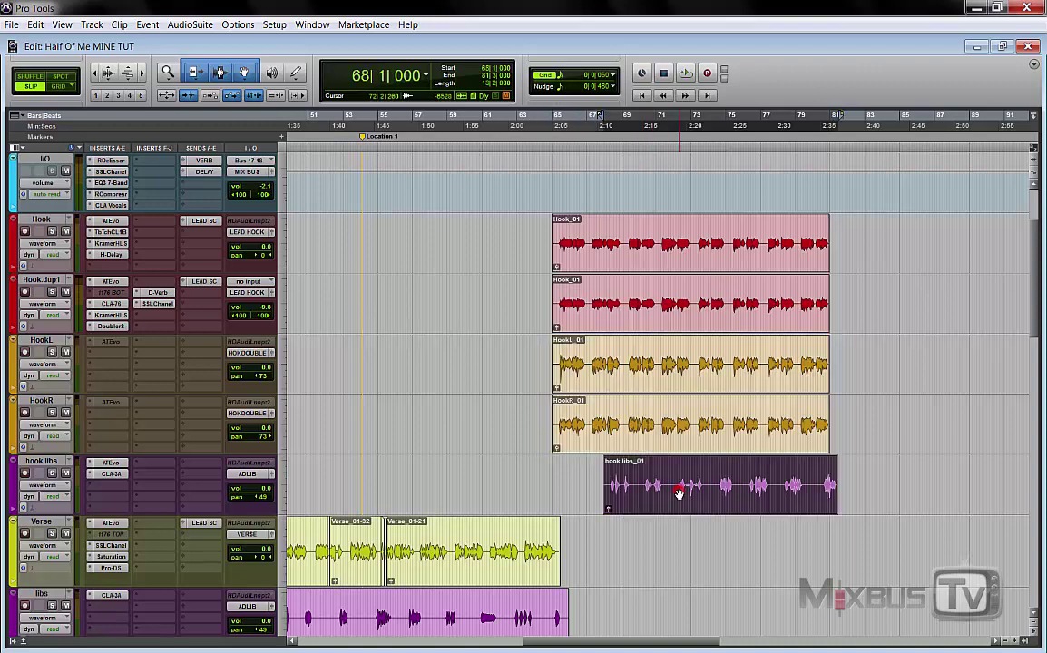
- Highlight the lead Hook_01 clips, a range of about bars 68 to 75 on HookL and HookR, and a phrase in the hook libs clip
click(635, 254)
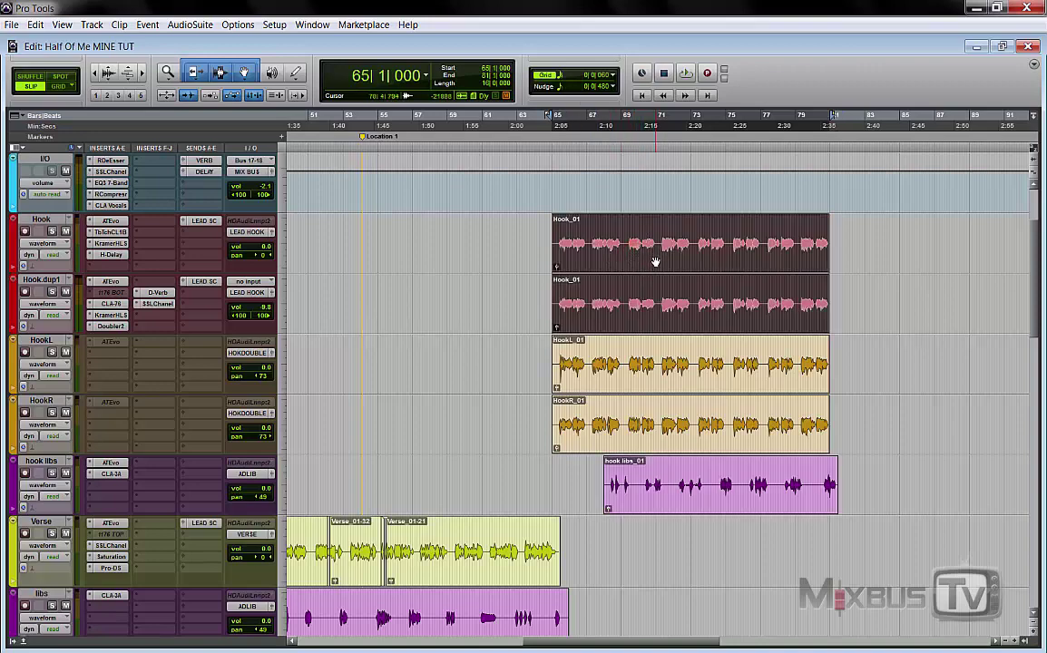
click(665, 240)
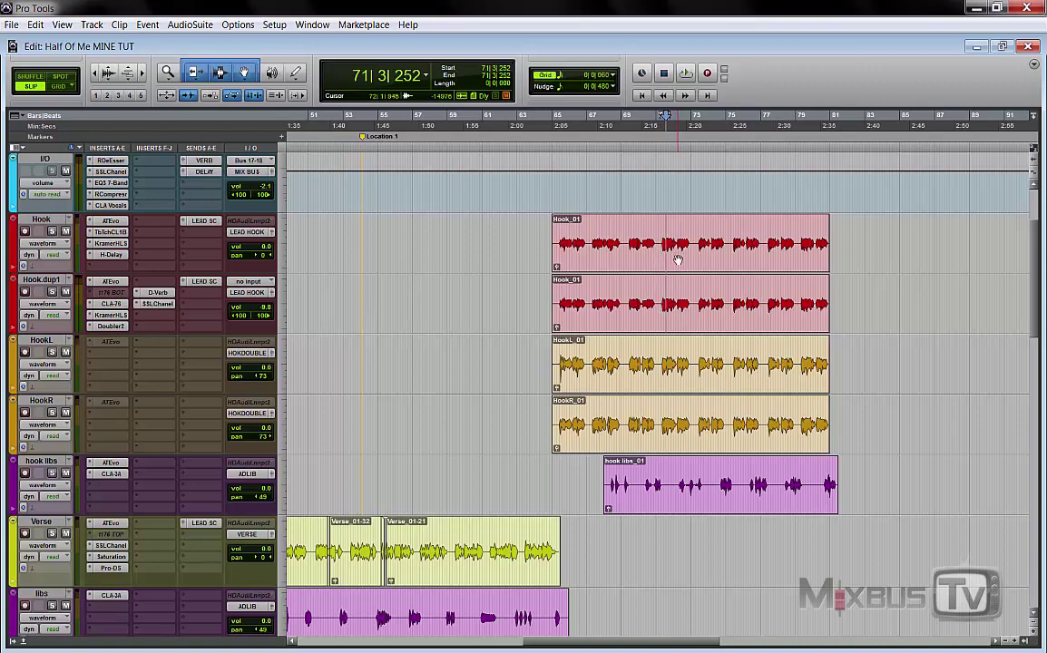
click(667, 362)
click(664, 416)
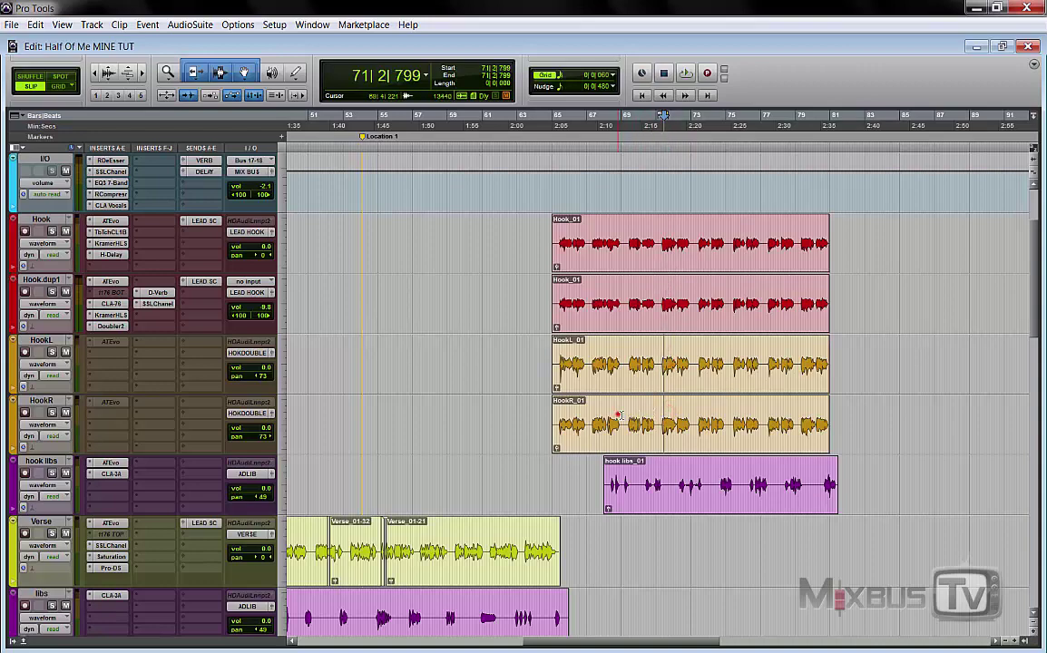
drag(618, 367, 730, 419)
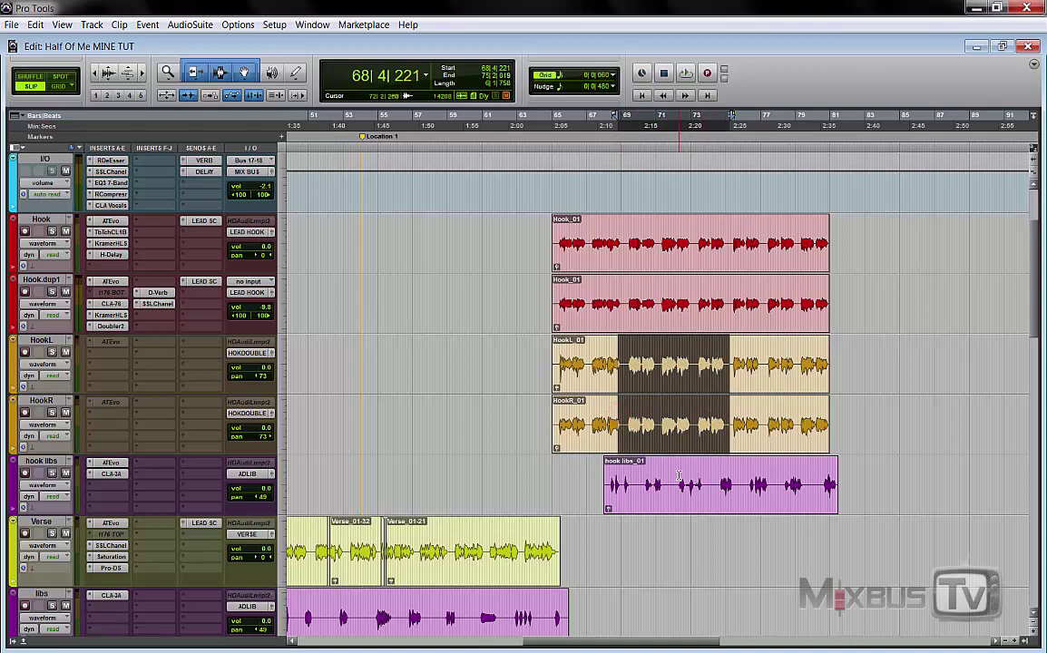
drag(677, 473, 707, 479)
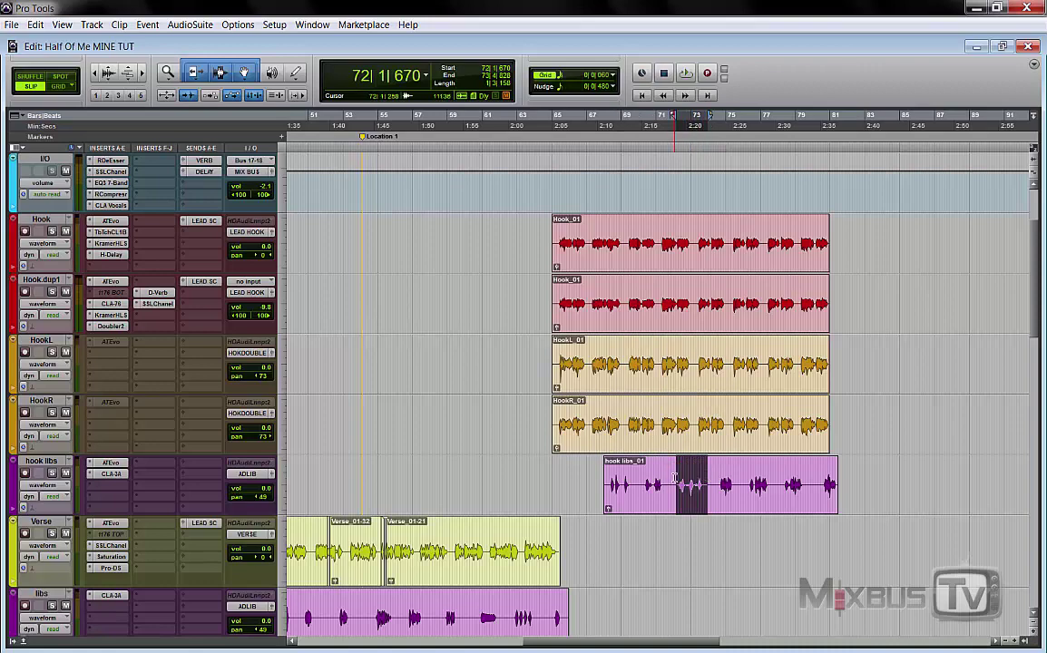
click(672, 478)
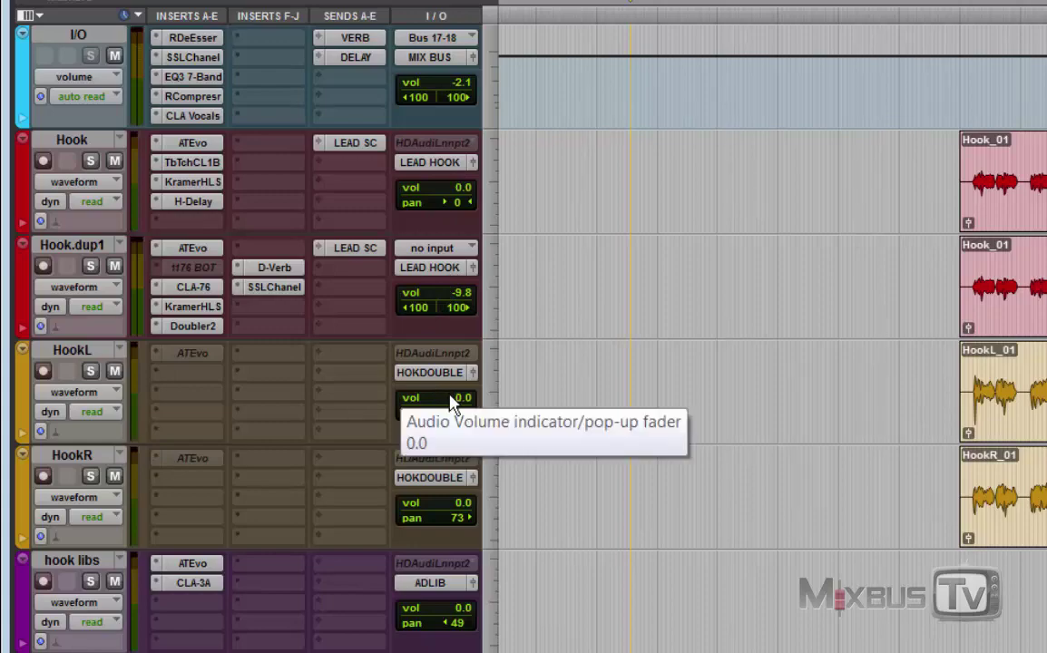
- Examine the inserts, sends and routing of the LEAD HOOK and HOOK DOUBLE bus tracks, selecting each track
scroll(451, 402, down, 20)
scroll(442, 400, down, 4)
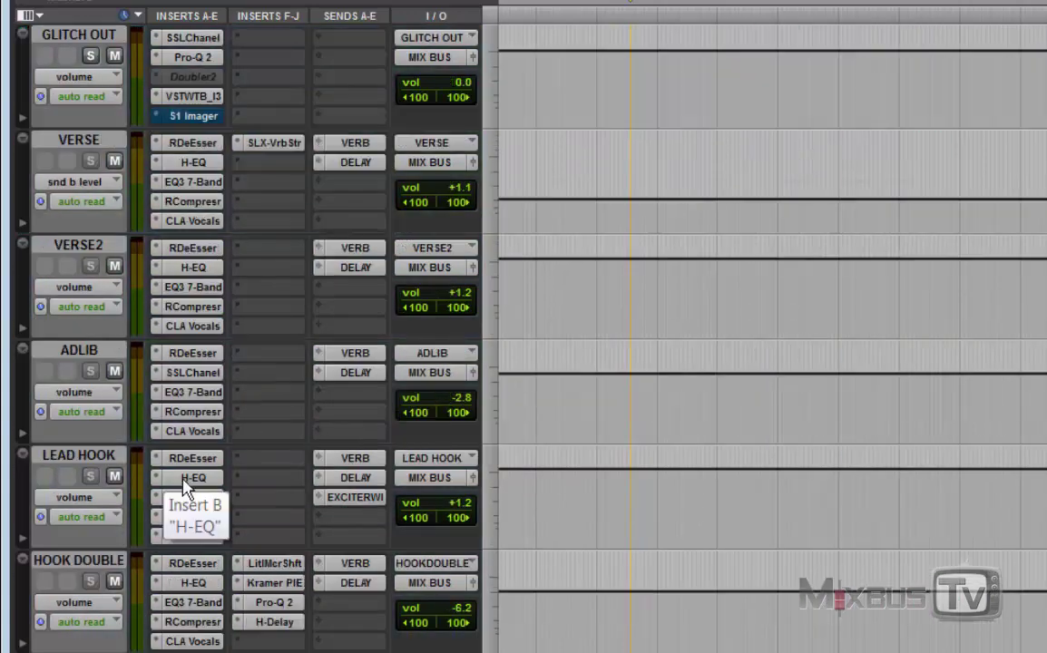
scroll(105, 453, down, 1)
click(98, 425)
scroll(200, 446, down, 1)
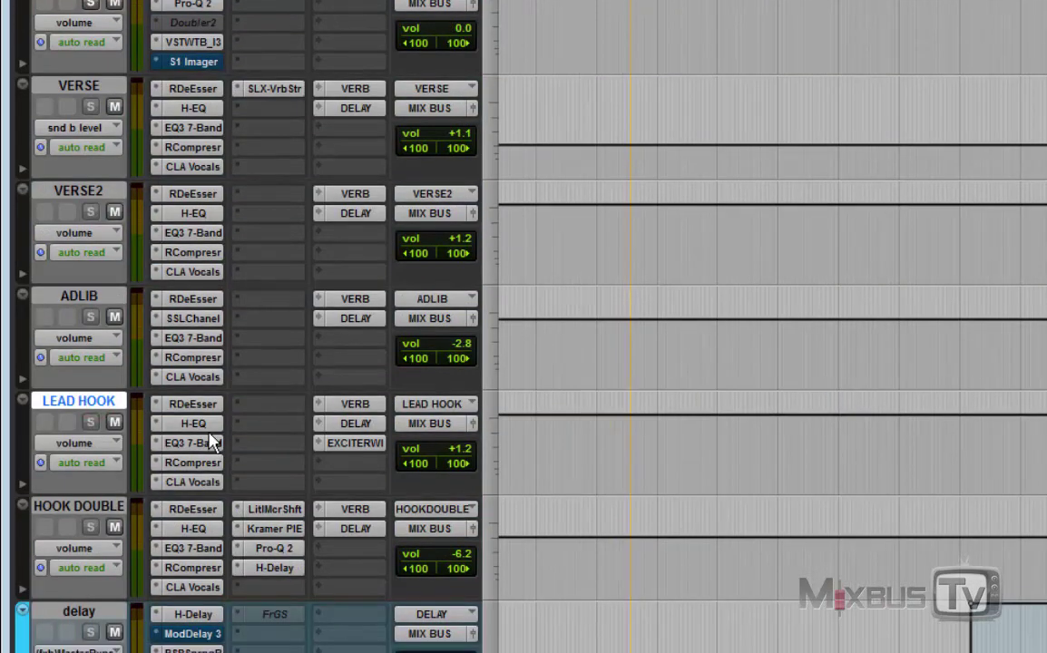
click(106, 510)
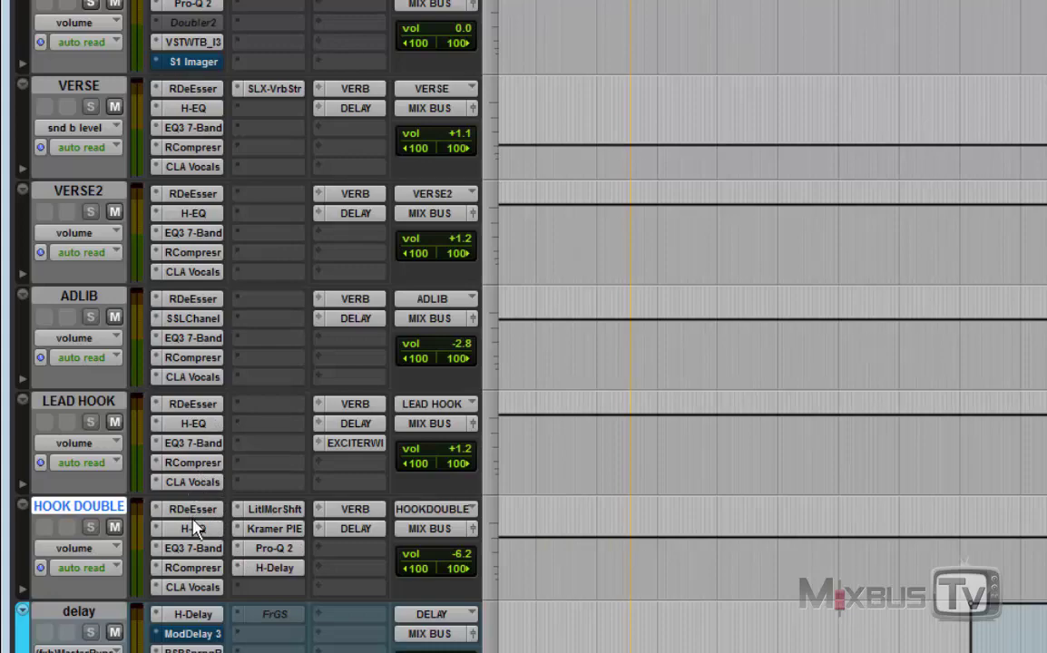
scroll(251, 433, up, 6)
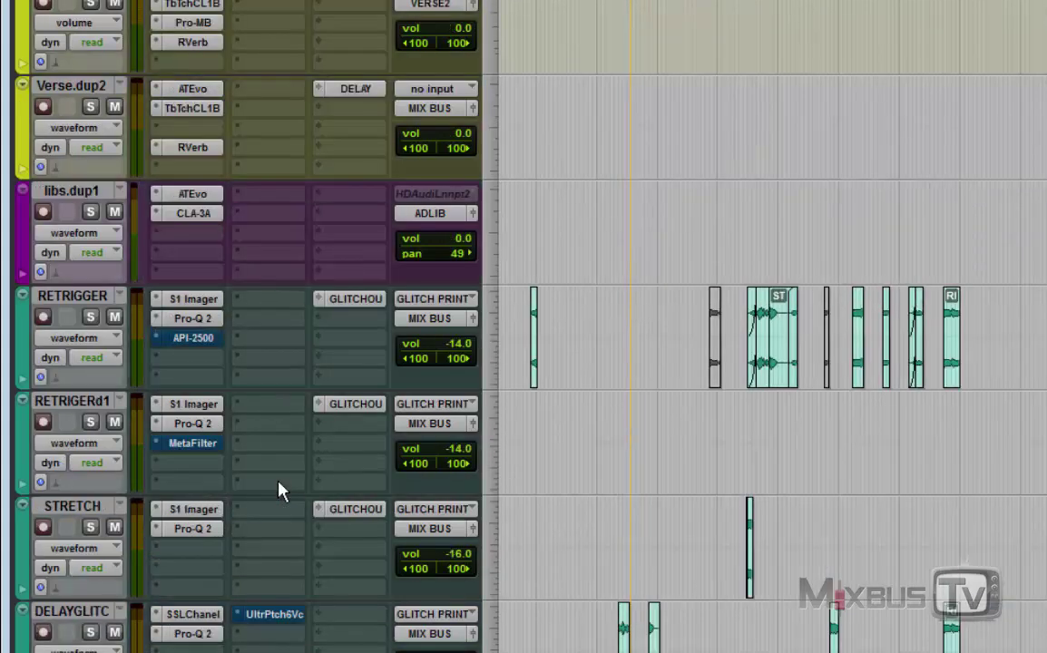
scroll(241, 430, down, 4)
scroll(265, 499, down, 2)
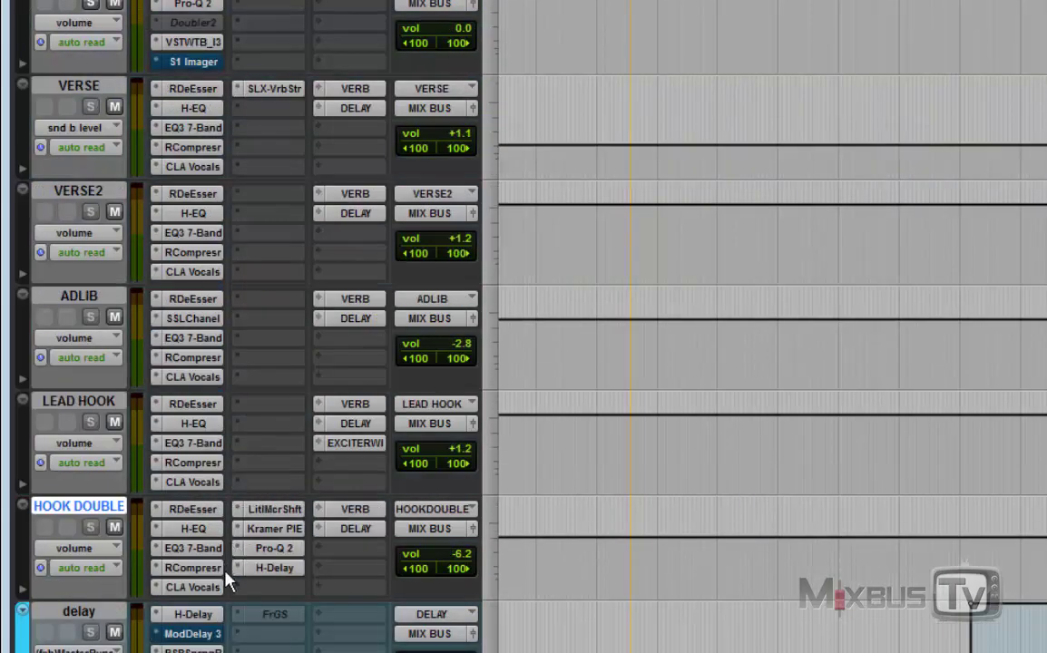
- Bypass all inserts and mute all sends on the LEAD HOOK and HOOK DOUBLE bus tracks
click(275, 551)
drag(201, 510, 201, 587)
mouse_move(205, 486)
mouse_down()
mouse_move(218, 427)
mouse_move(204, 402)
mouse_move(400, 413)
mouse_move(358, 431)
mouse_move(357, 451)
mouse_up()
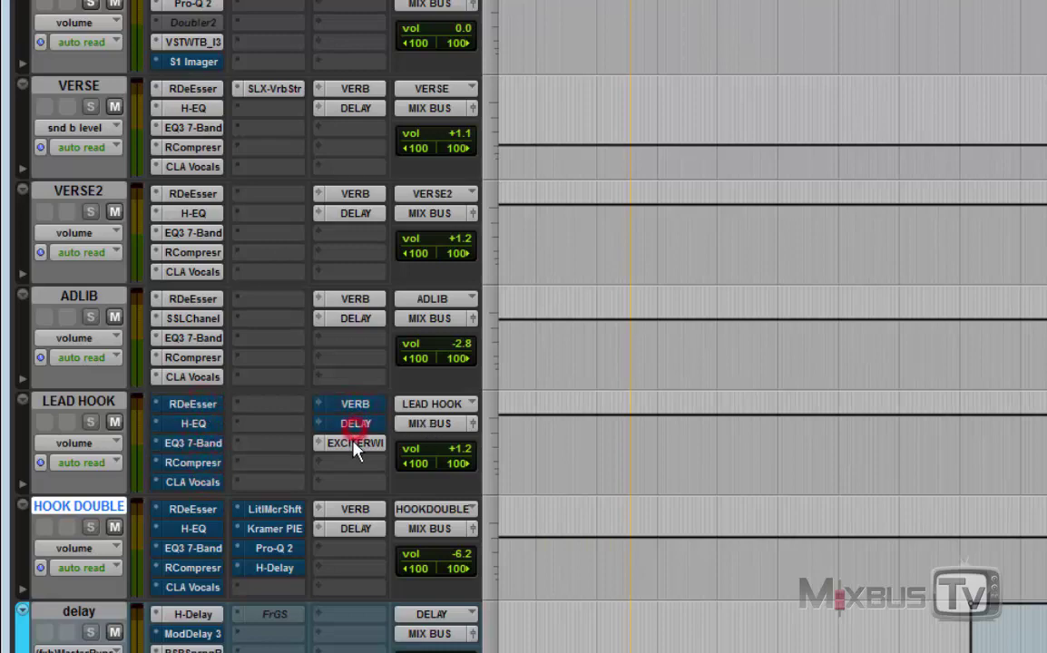
drag(354, 521, 346, 519)
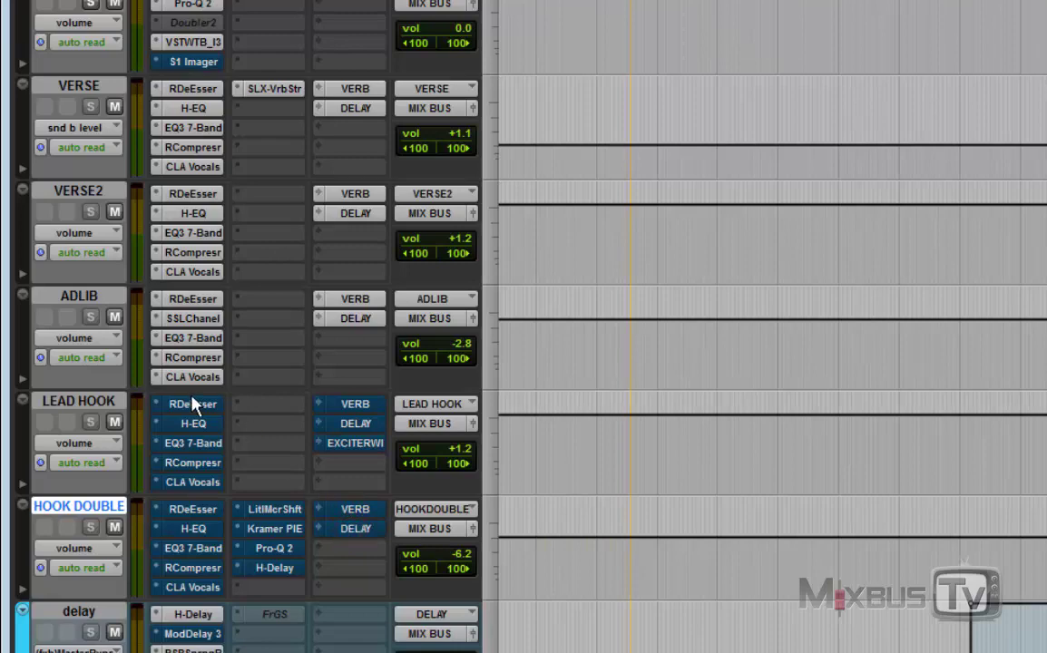
drag(191, 392, 194, 301)
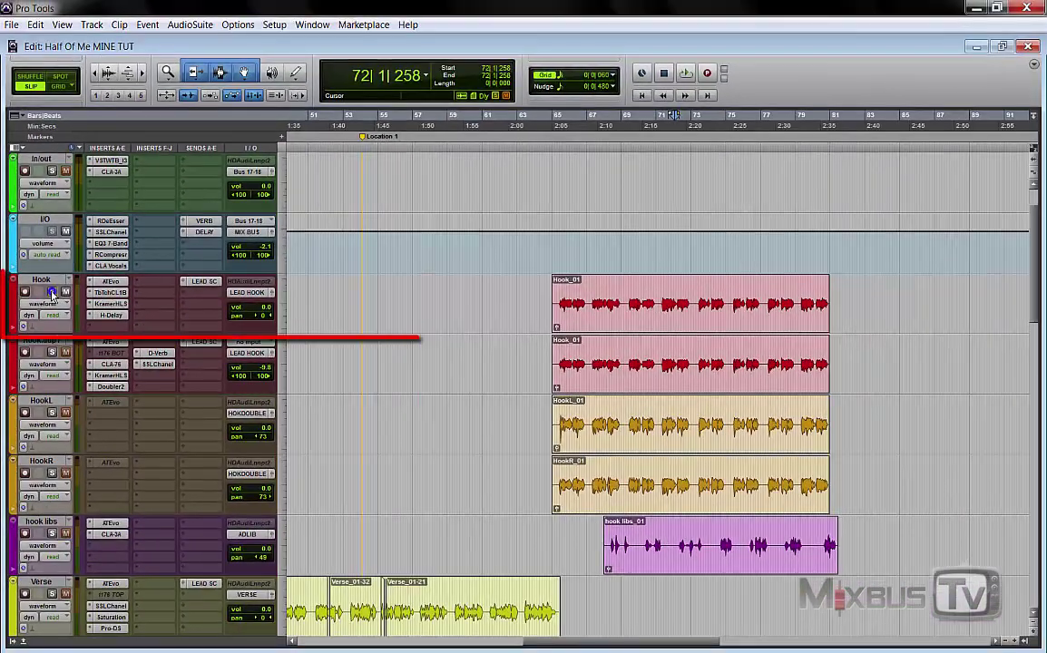
- Select the Hook_01 clips and play the Hook track soloed with its inserts bypassed
click(821, 295)
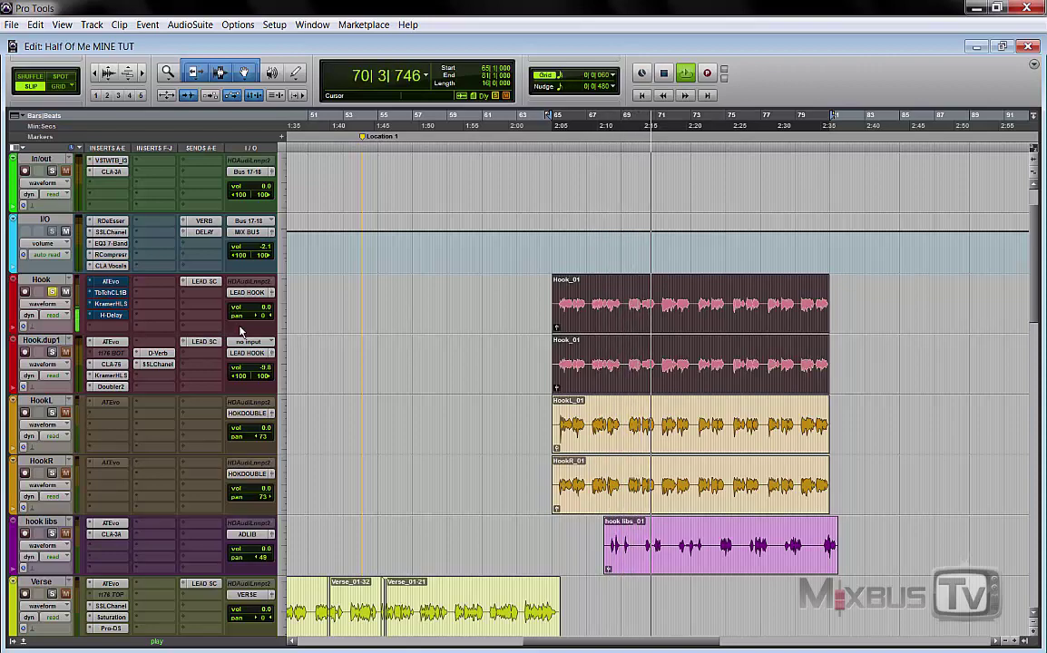
key(space)
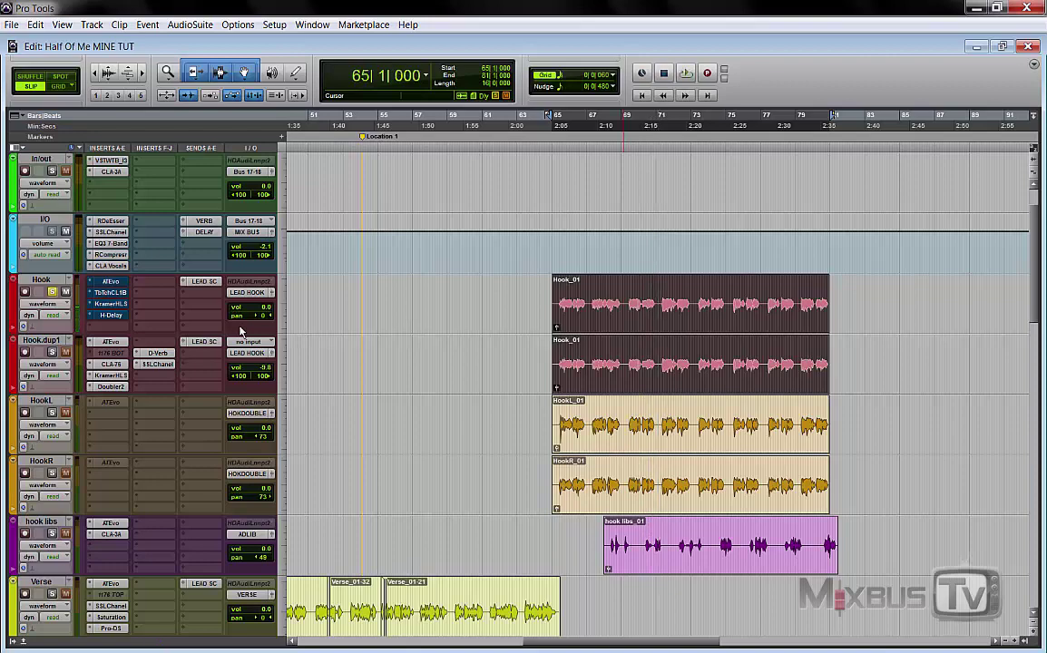
- Bypass the active inserts on the Hook.dup1 track, including ATEvo, CLA-76, KramerHLS, Doubler2, D-Verb and SSLChannel
click(122, 342)
click(122, 365)
click(123, 375)
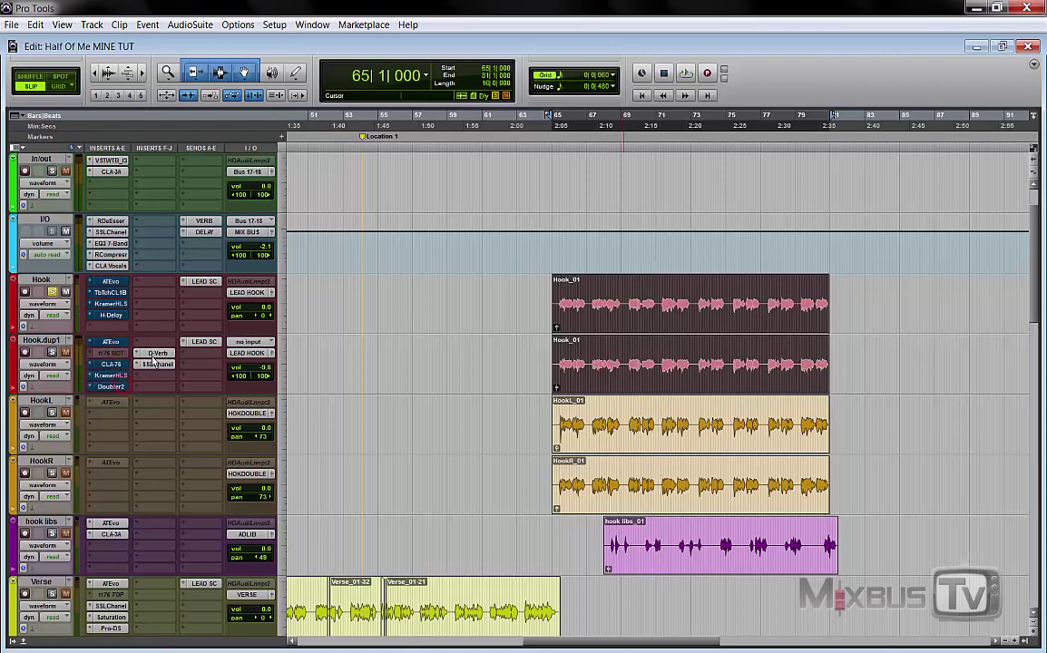
click(154, 353)
click(152, 364)
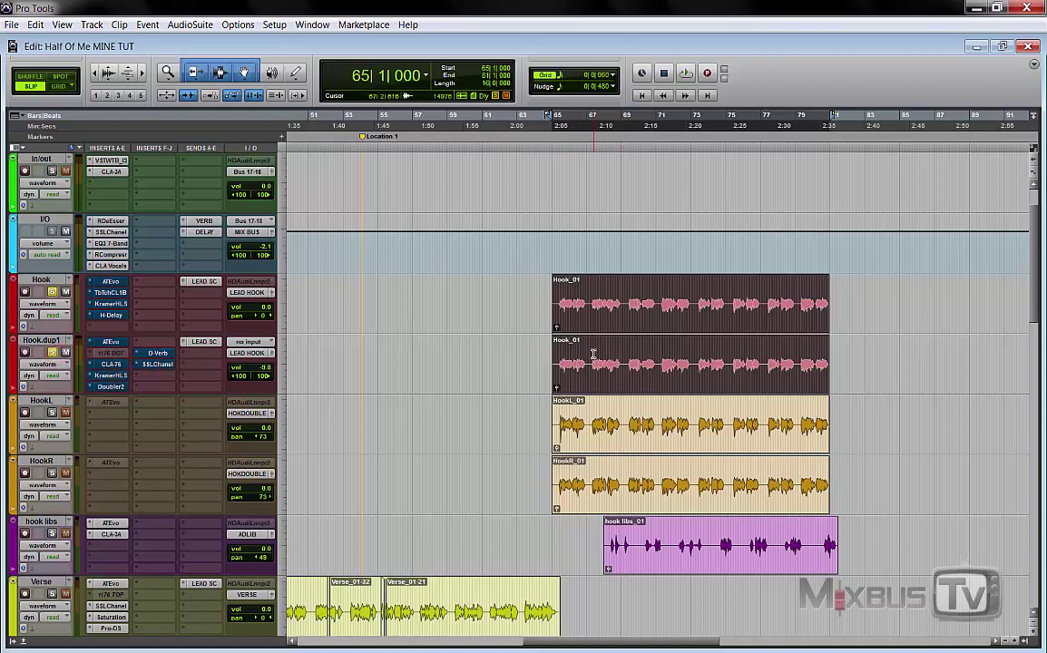
- Play the soloed hook tracks and toggle the solo on Hook.dup1 to compare the lead with and without the duplicate
key(space)
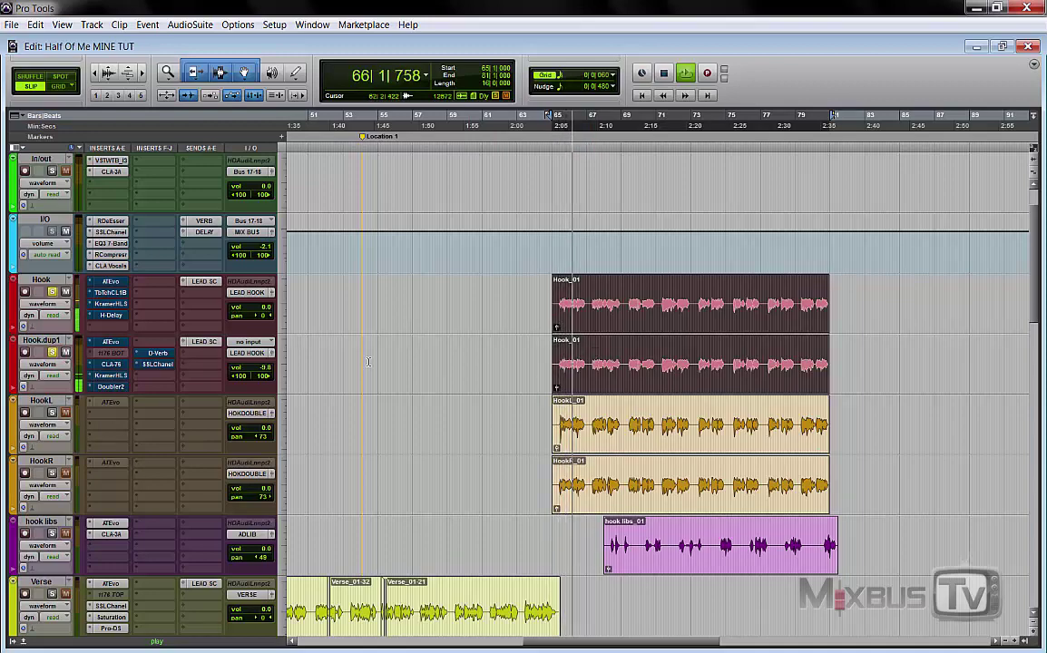
click(53, 353)
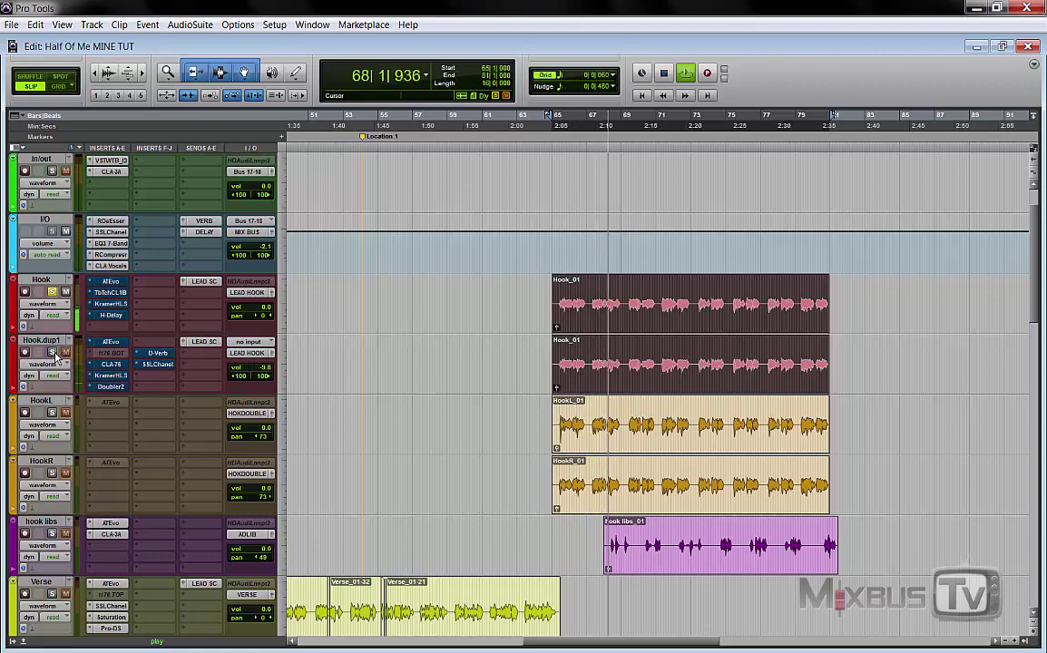
key(space)
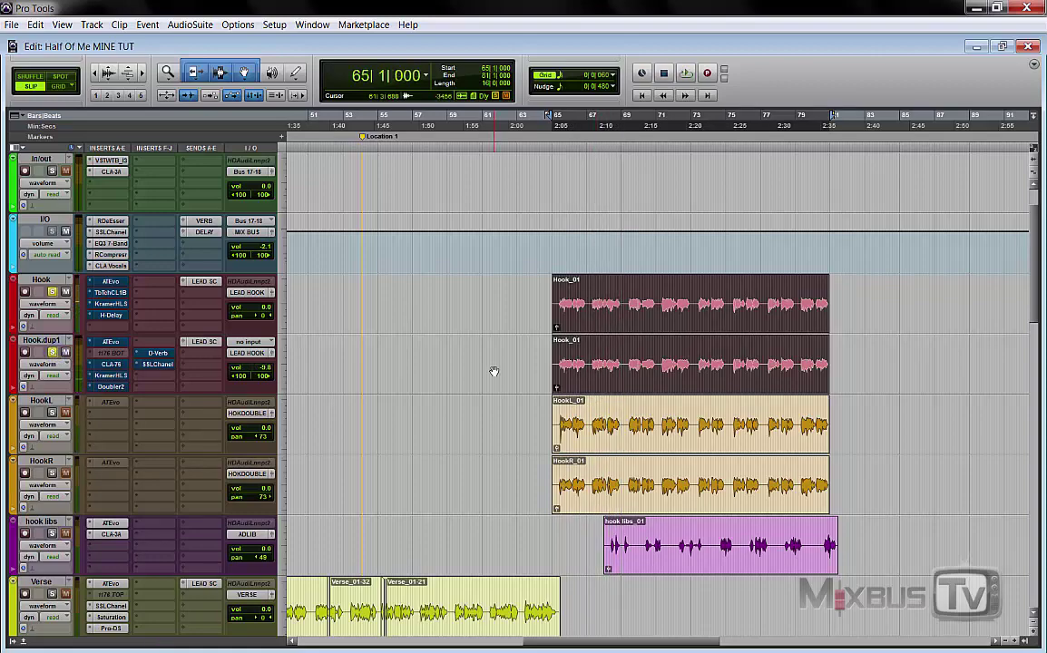
- Examine the Auto-Tune Evo insert settings on the Hook track and close the plug-in window
key(ctrl+])
scroll(624, 341, right, 5)
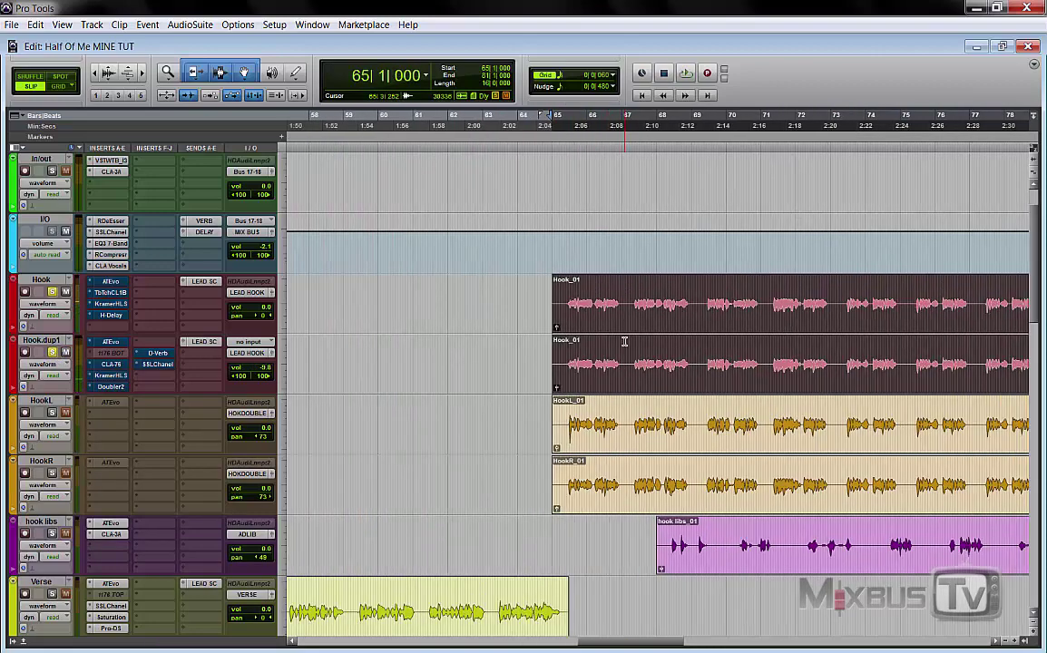
click(111, 283)
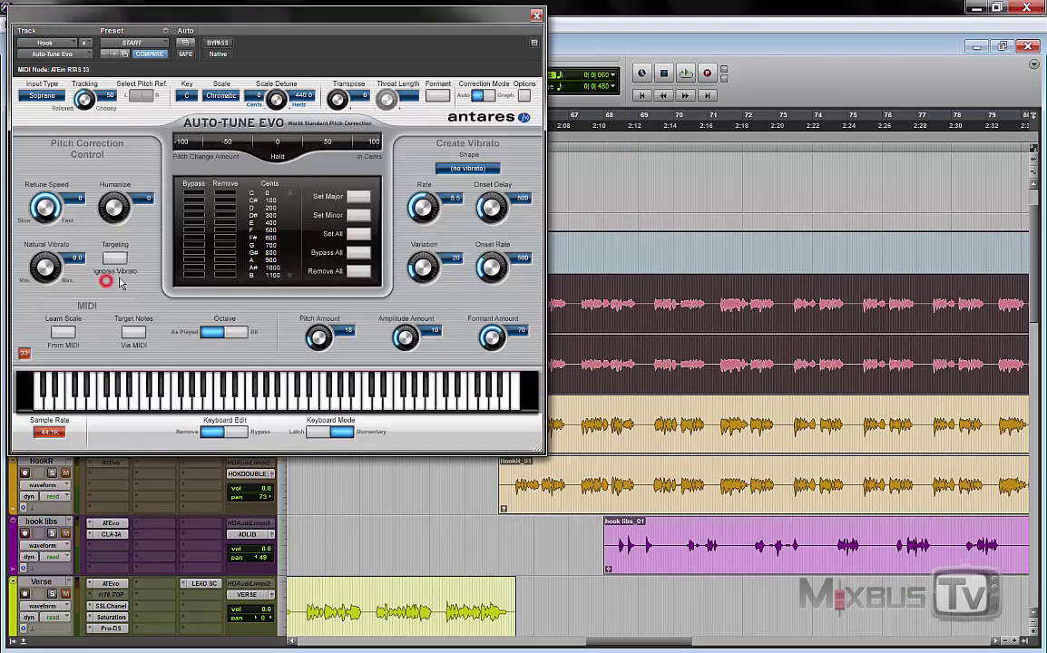
drag(303, 18, 474, 87)
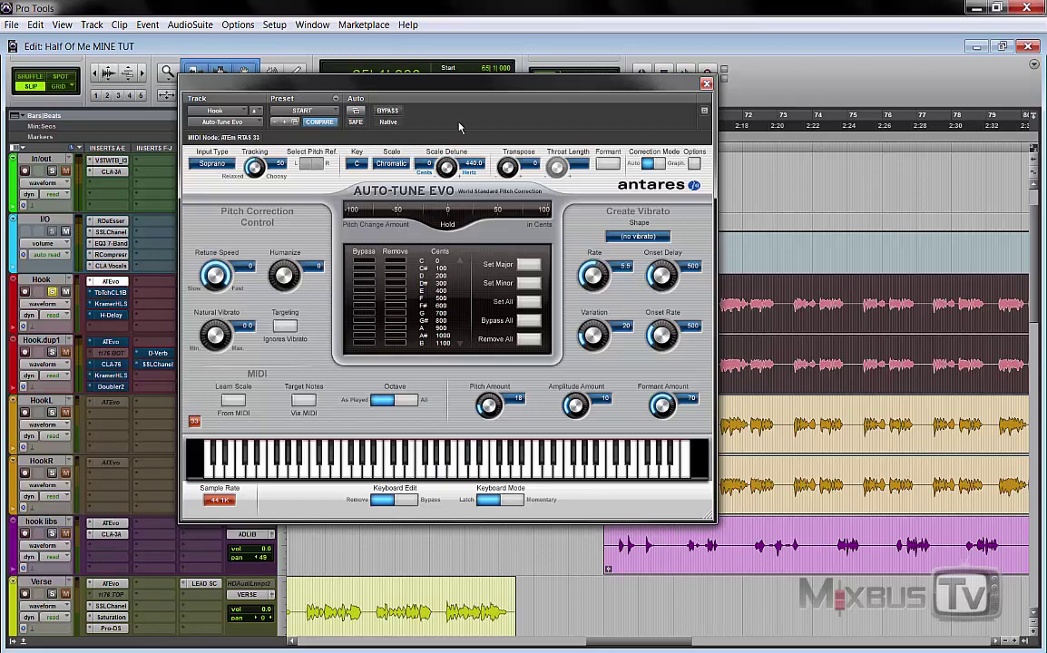
click(707, 84)
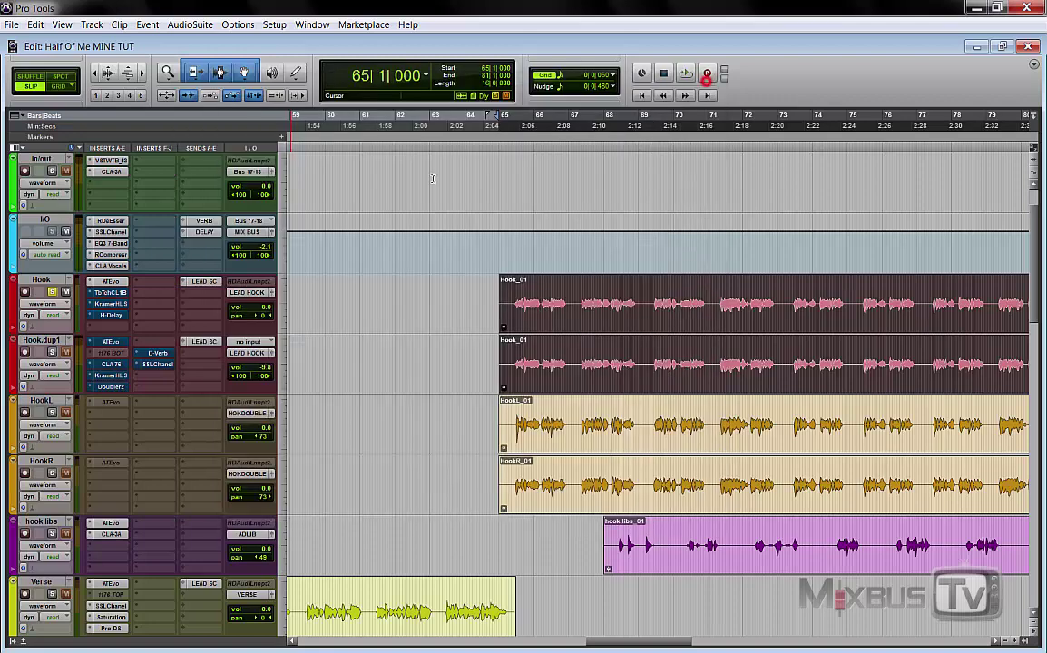
- Activate the Tube-Tech CL 1B compressor on the Hook track and compare its sound with and without bypass
click(106, 294)
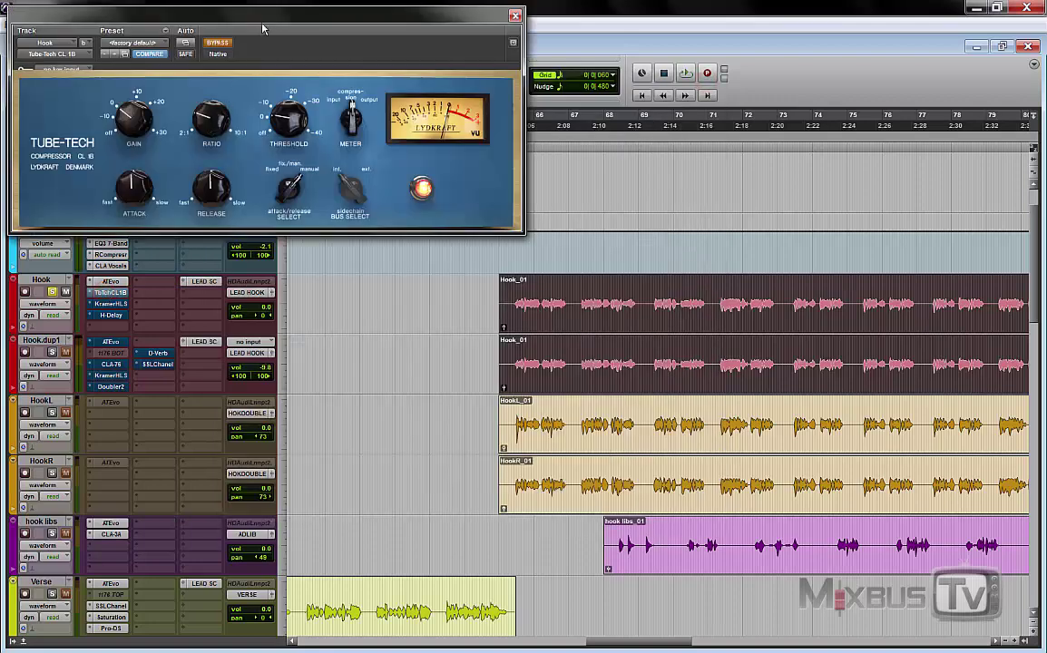
drag(303, 16, 513, 50)
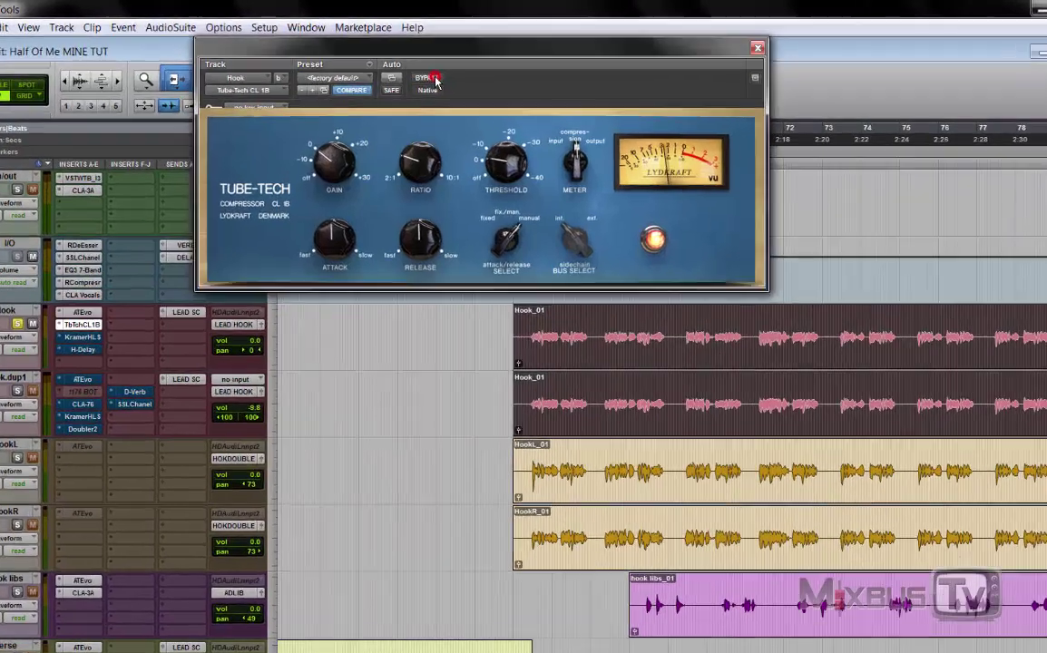
click(422, 70)
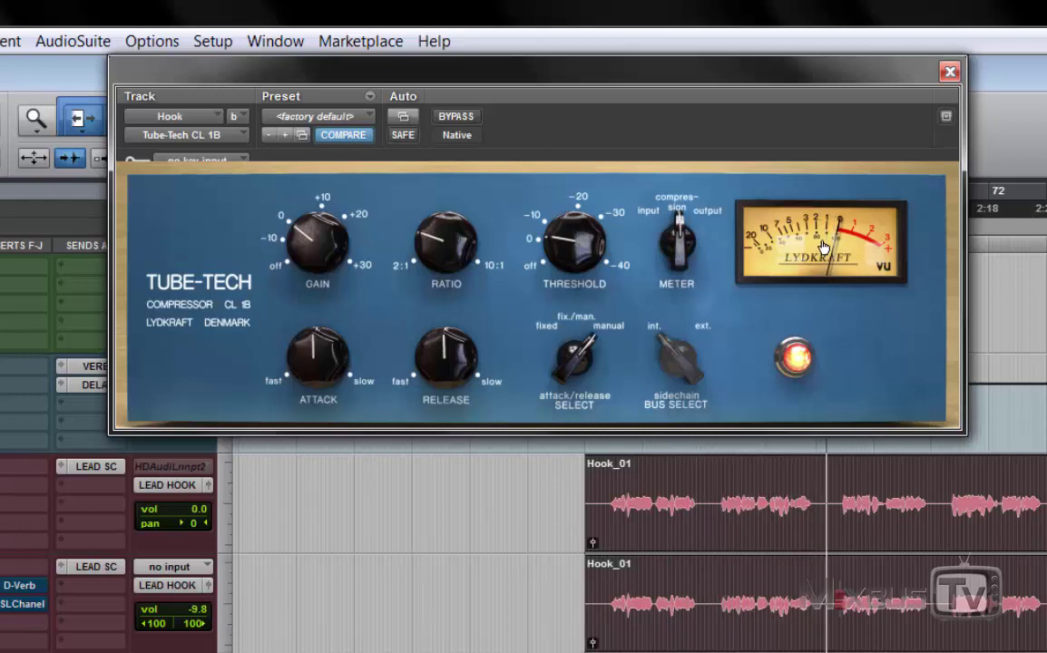
click(461, 117)
click(461, 117)
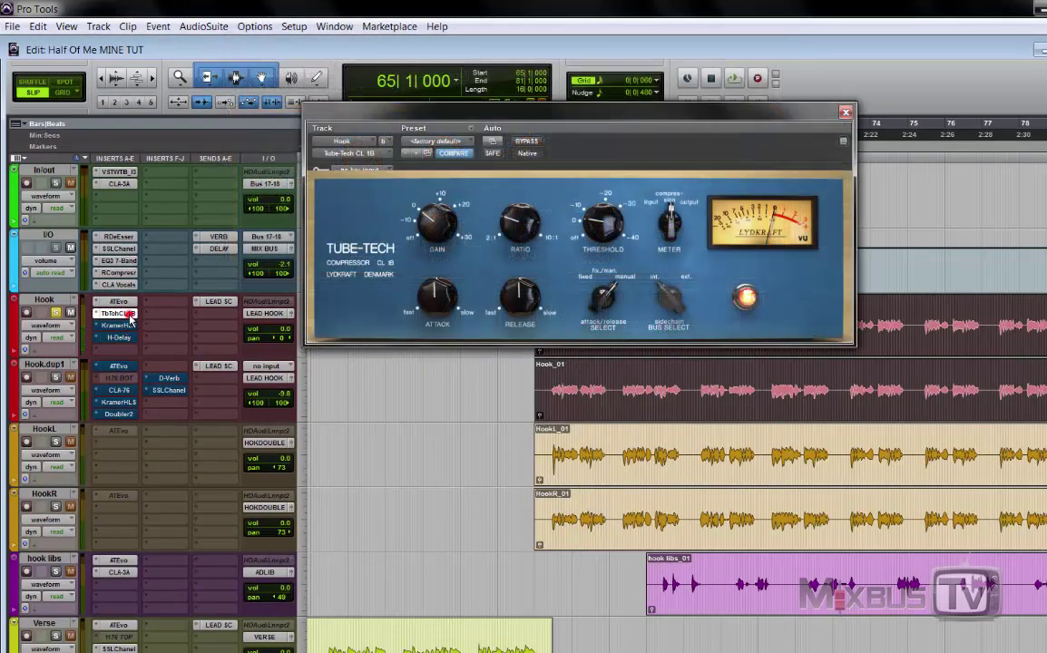
- Close the Tube-Tech compressor, activate the Kramer HLS equalizer on the Hook track and examine its mid-band and preamp controls
click(127, 314)
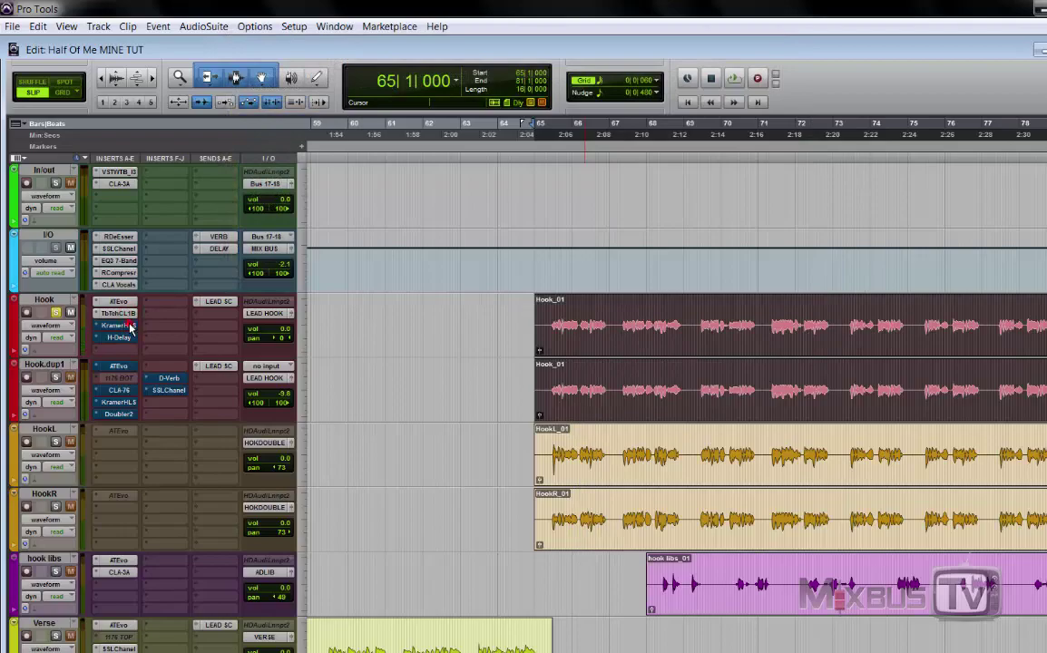
click(127, 325)
drag(232, 13, 488, 97)
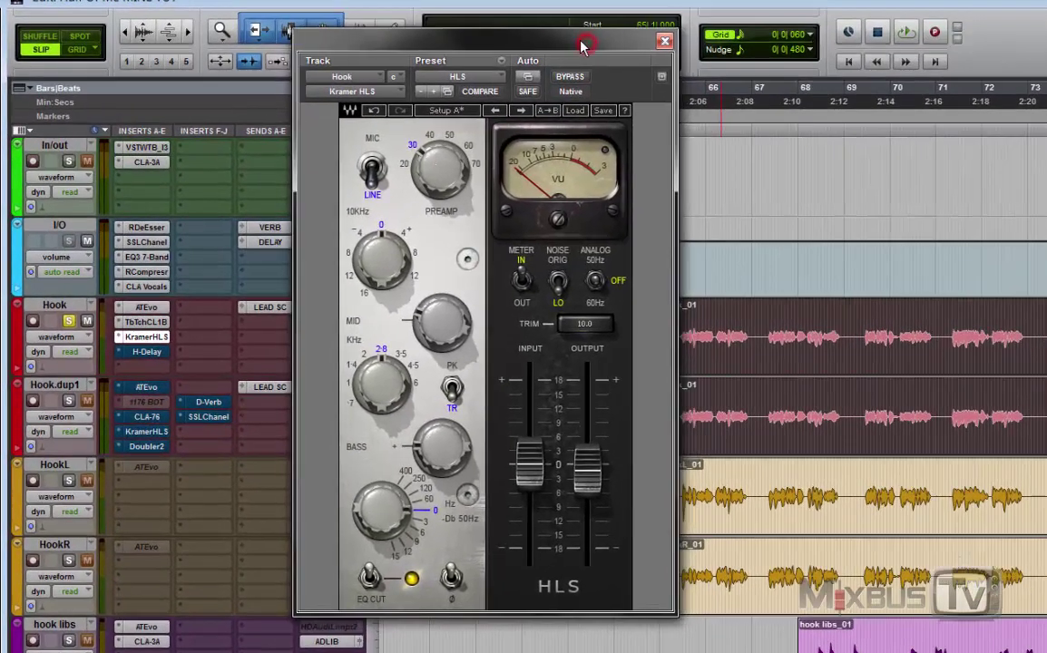
click(422, 318)
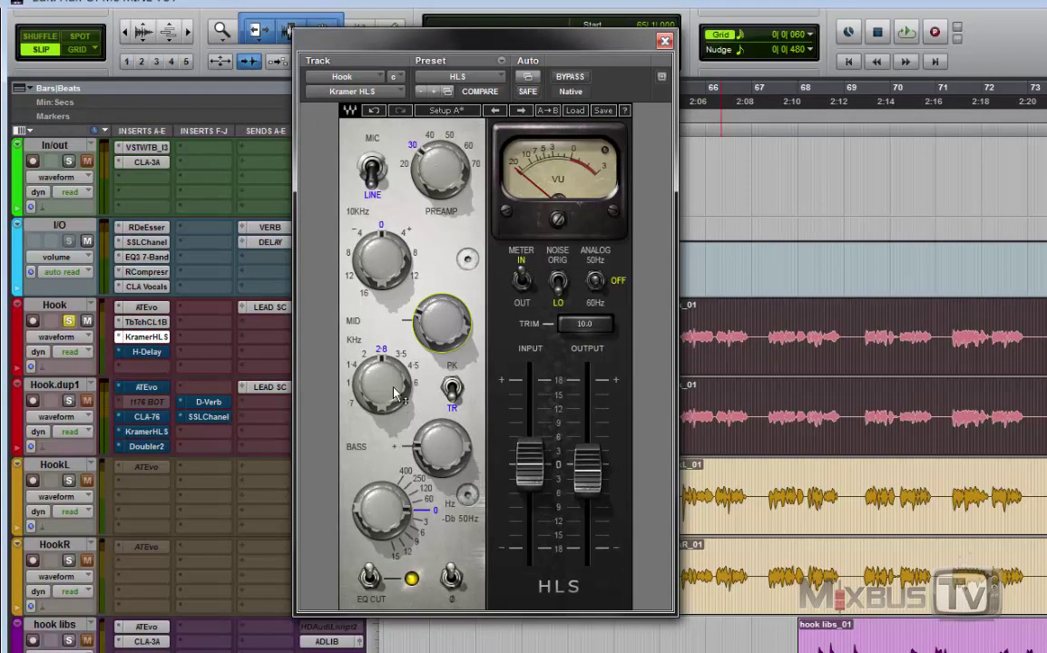
mouse_move(392, 388)
mouse_move(454, 326)
mouse_move(447, 178)
- Switch the Kramer HLS input between MIC and LINE, returning it to LINE
click(374, 168)
click(374, 169)
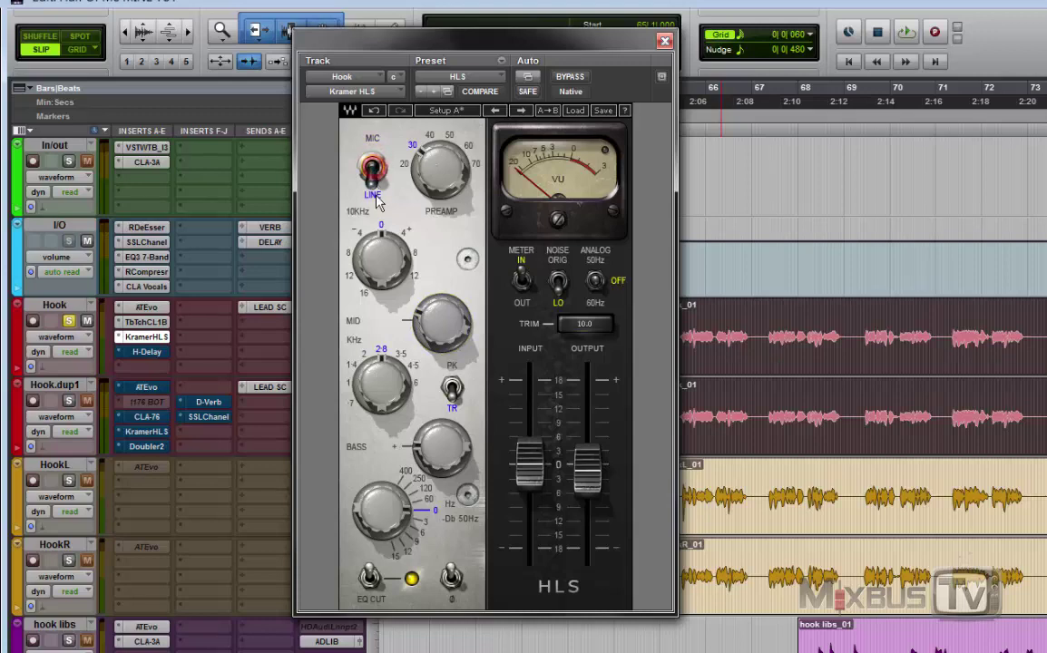
click(380, 169)
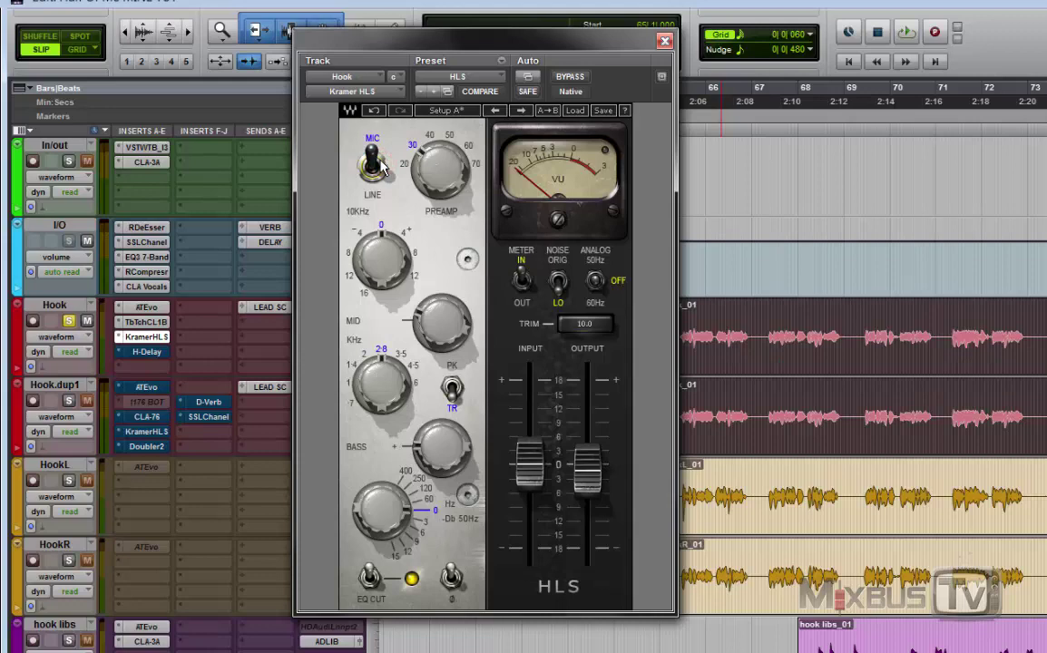
click(374, 169)
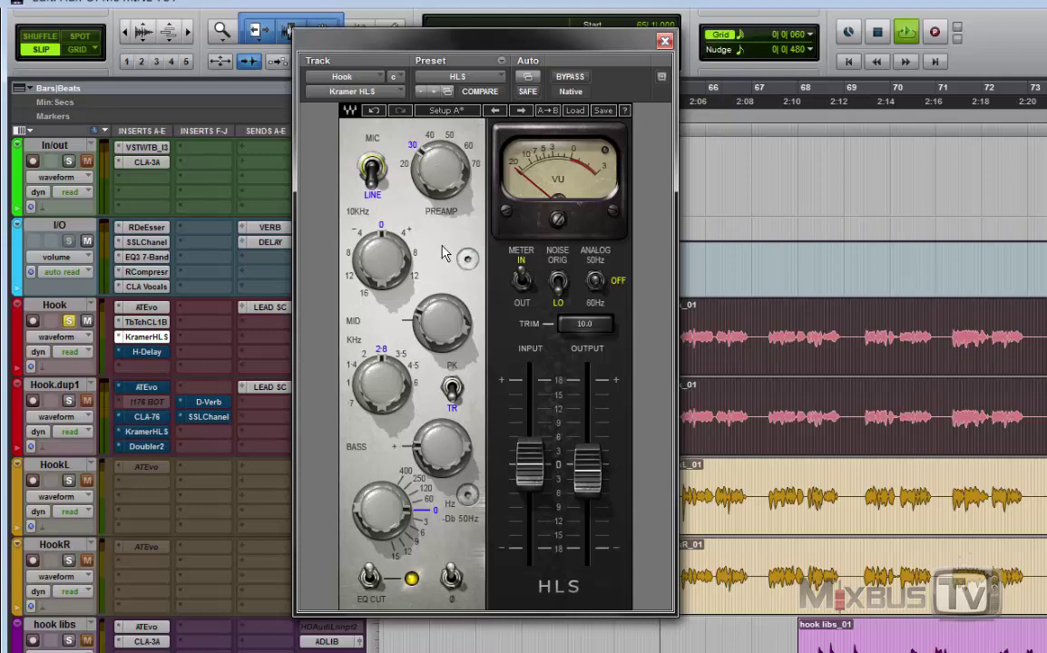
- Play the Hook track and compare its sound with the Kramer HLS bypassed and active
key(space)
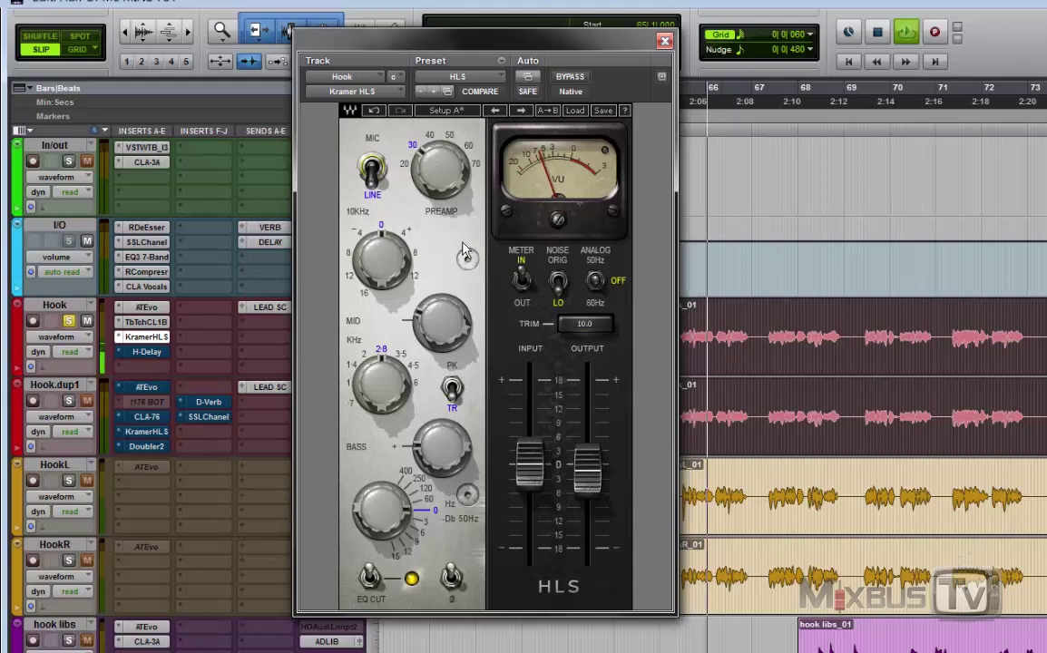
click(574, 78)
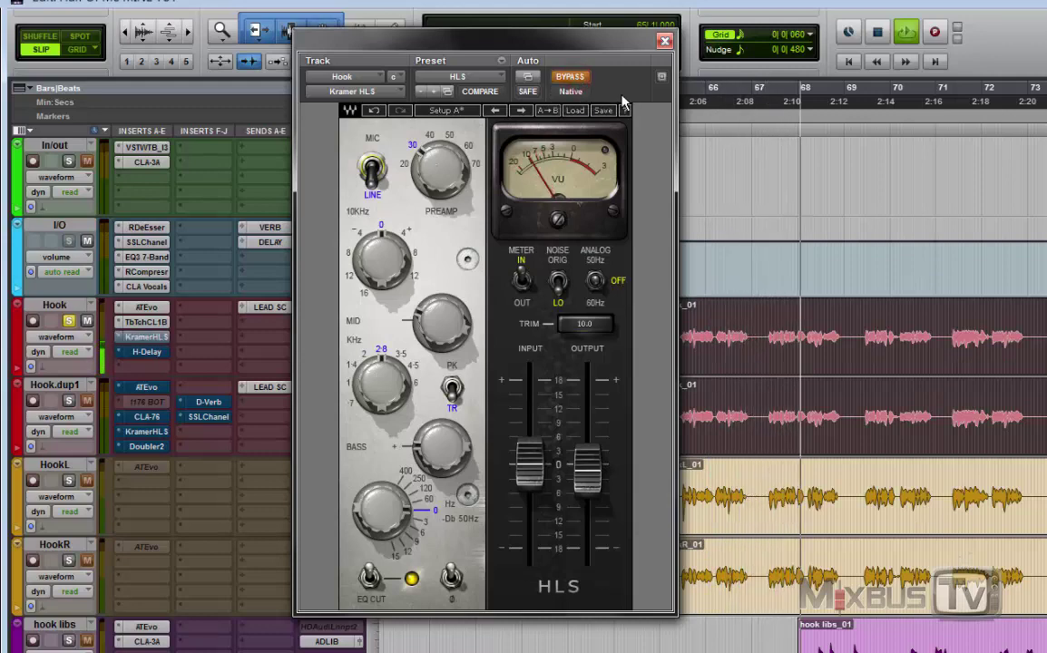
click(574, 78)
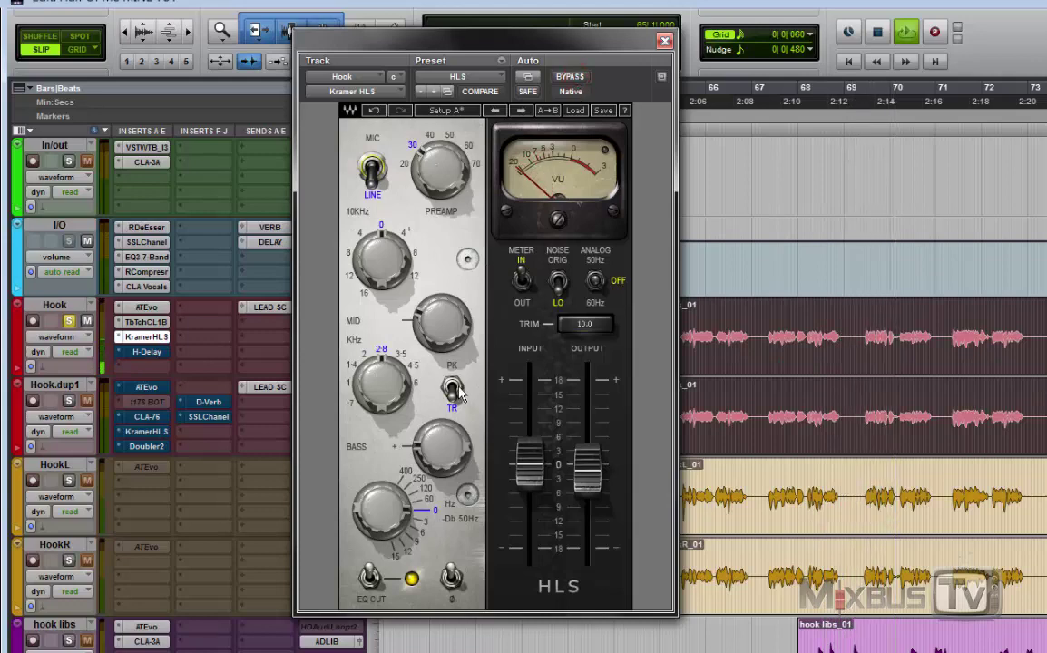
key(space)
- Try the Kramer HLS mid band in PK mode with more mid gain during playback, and undo the changes
click(454, 388)
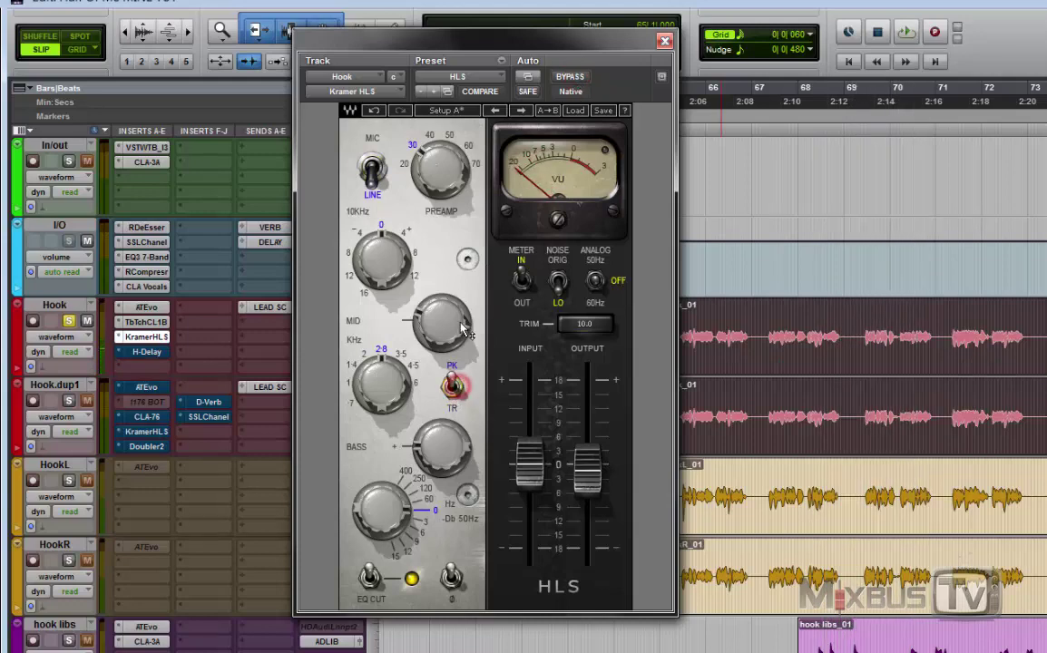
key(space)
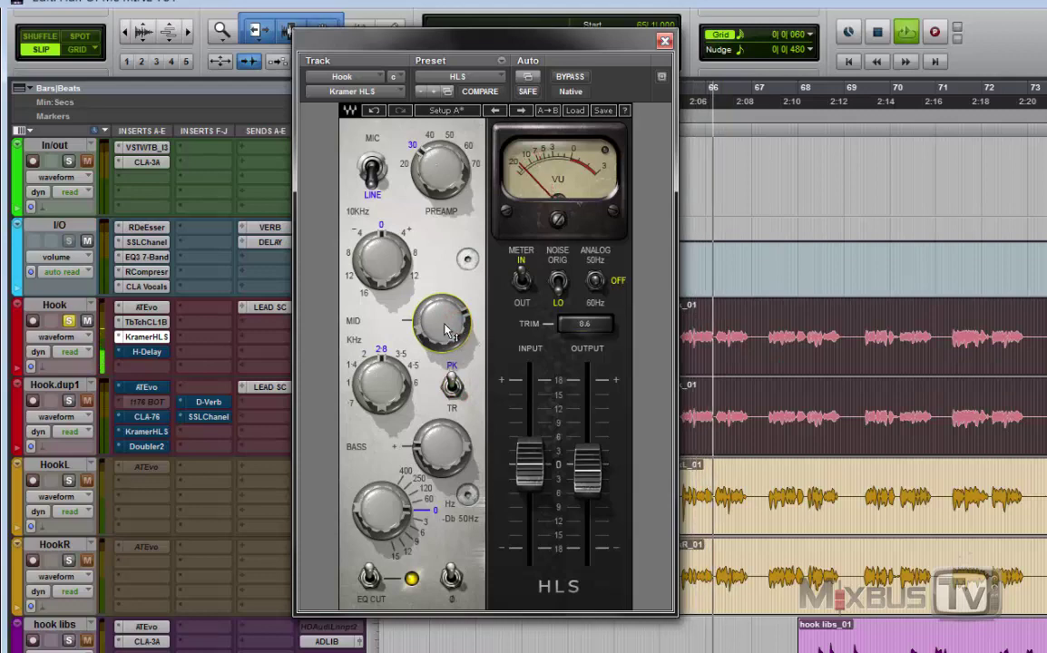
click(374, 110)
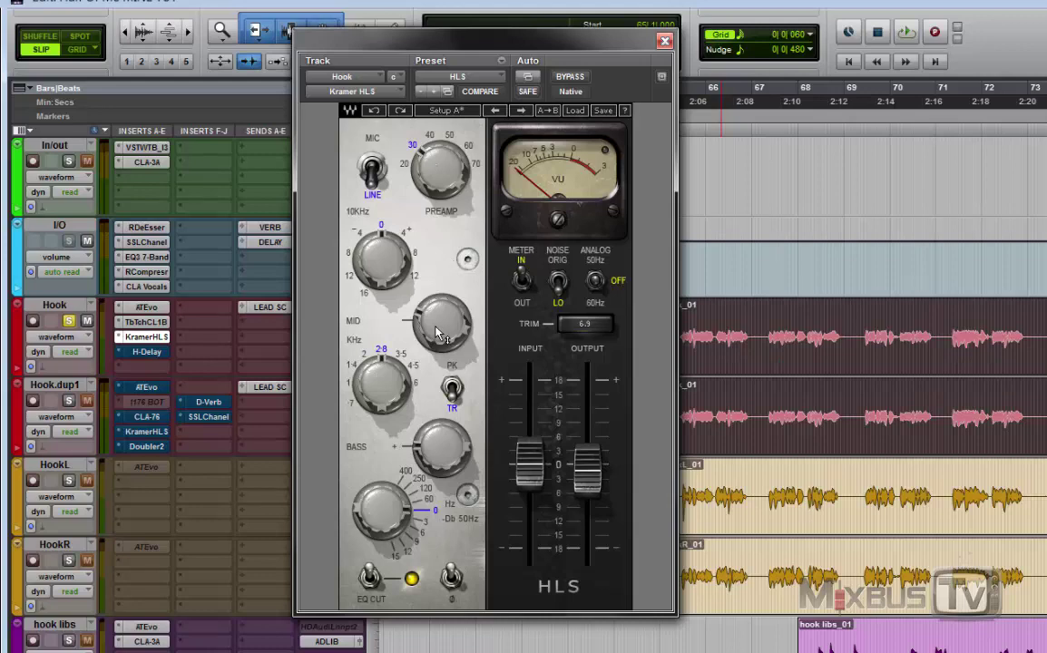
- Activate the H-Delay insert on the Hook track and play the vocal through it
click(145, 351)
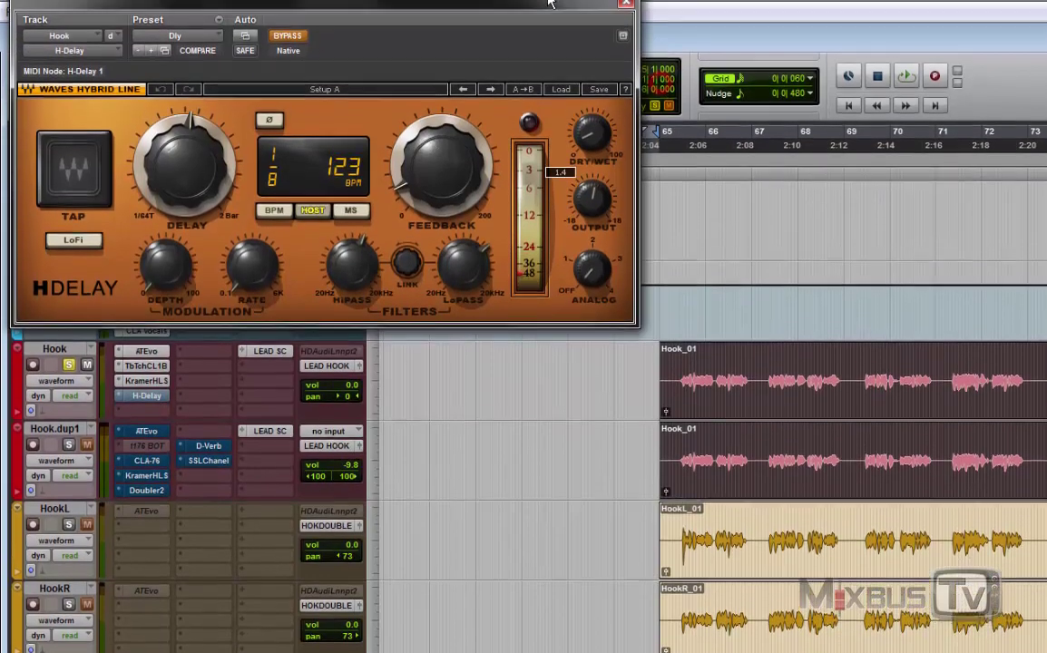
drag(556, 3, 772, 33)
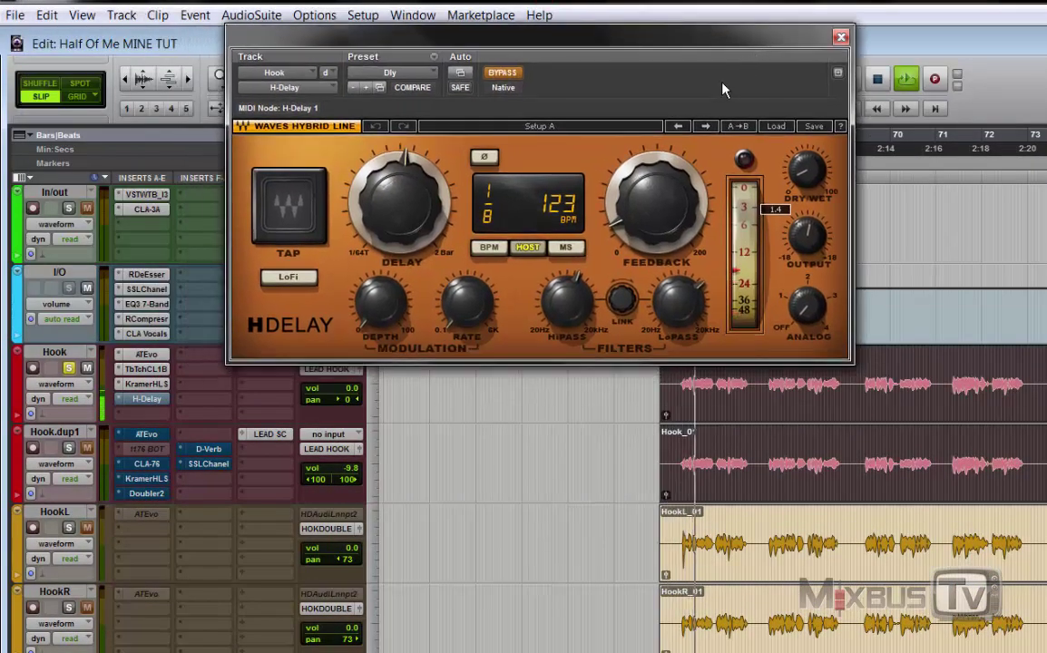
click(503, 76)
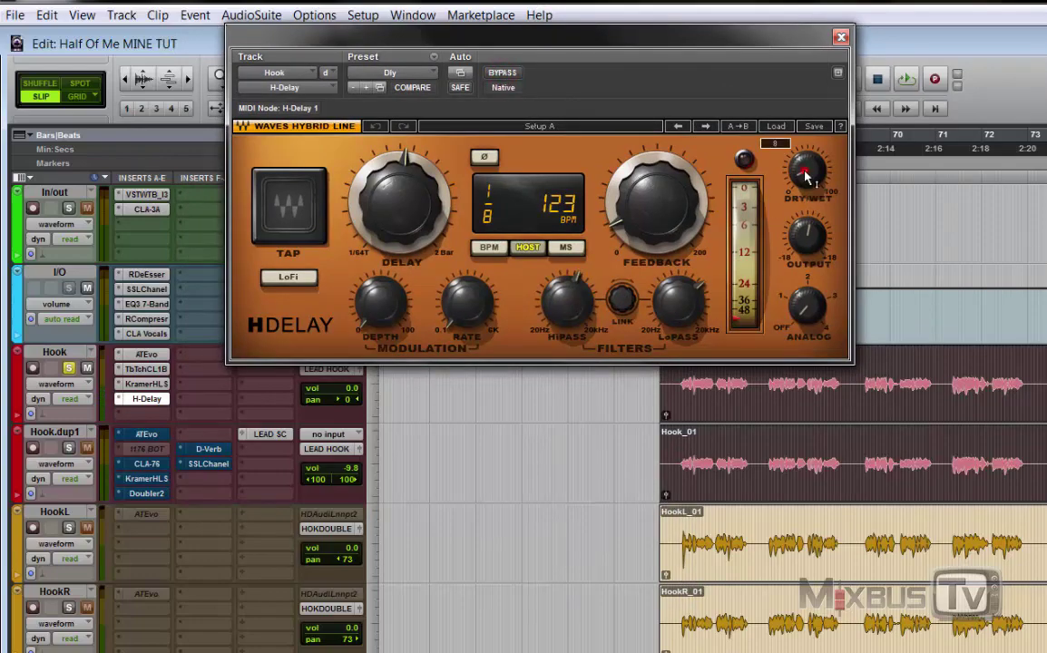
mouse_move(806, 177)
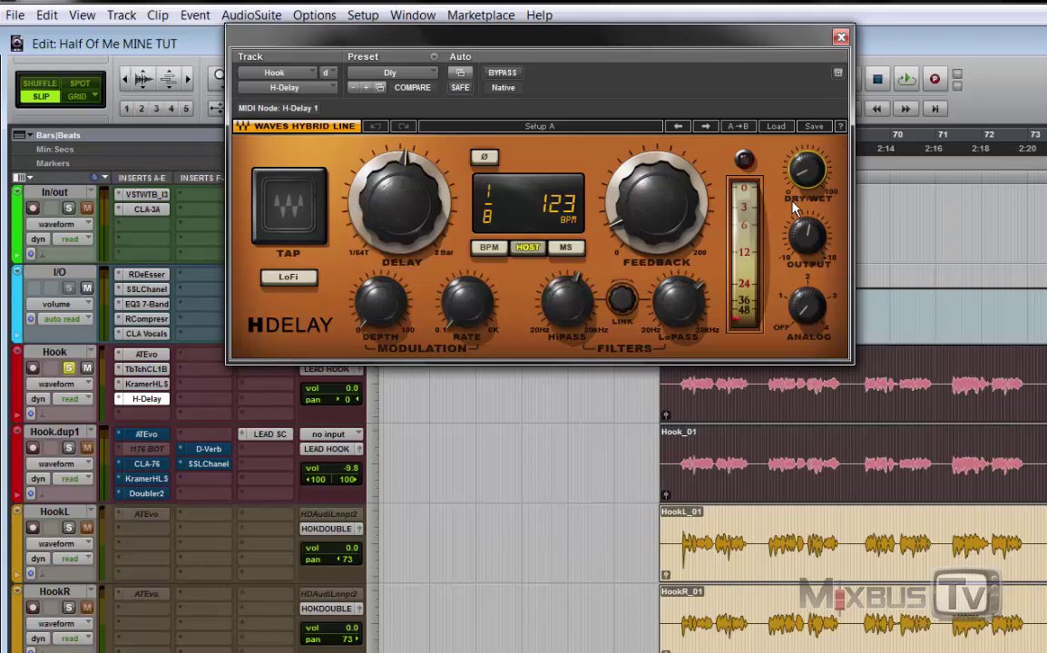
key(space)
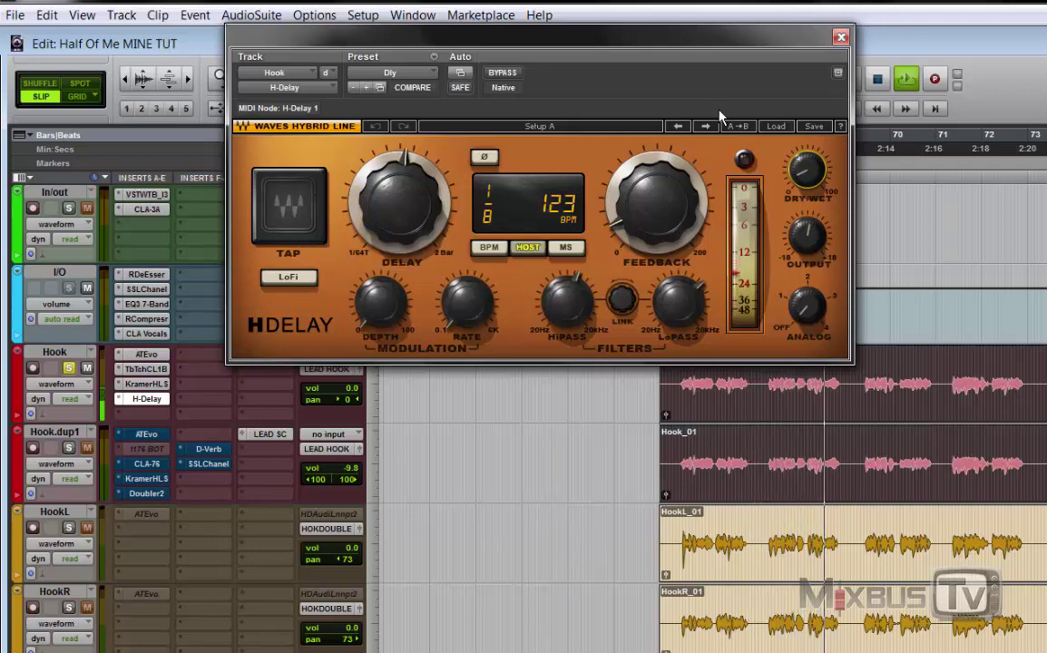
- Try a much wetter Dry/Wet mix in H-Delay, listen to it while checking the filters, and undo the change
click(805, 179)
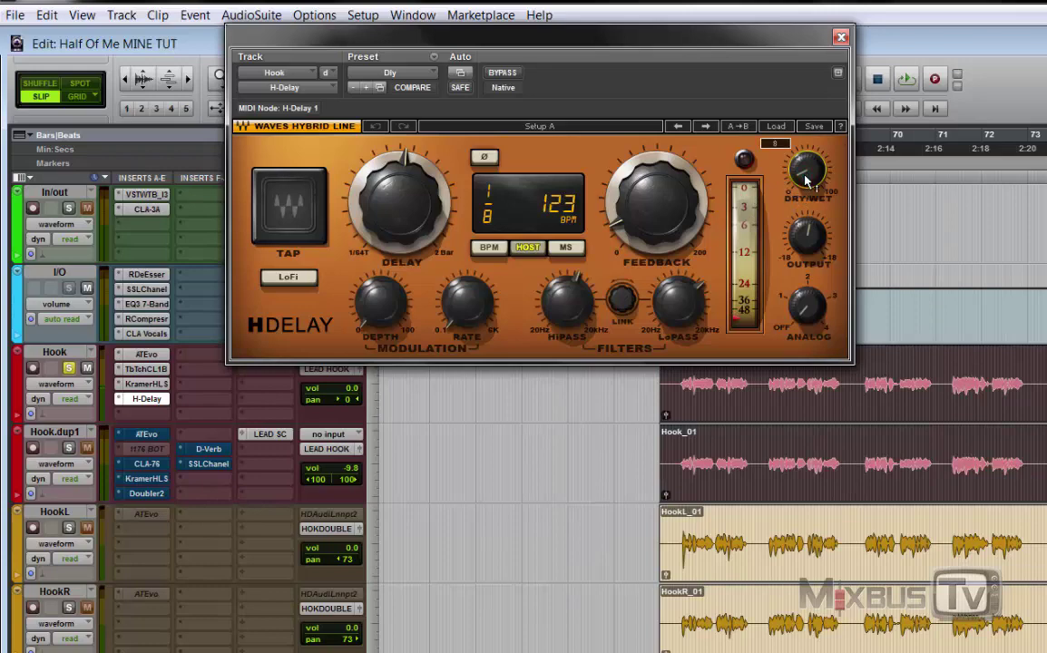
drag(805, 179, 805, 109)
drag(791, 210, 791, 203)
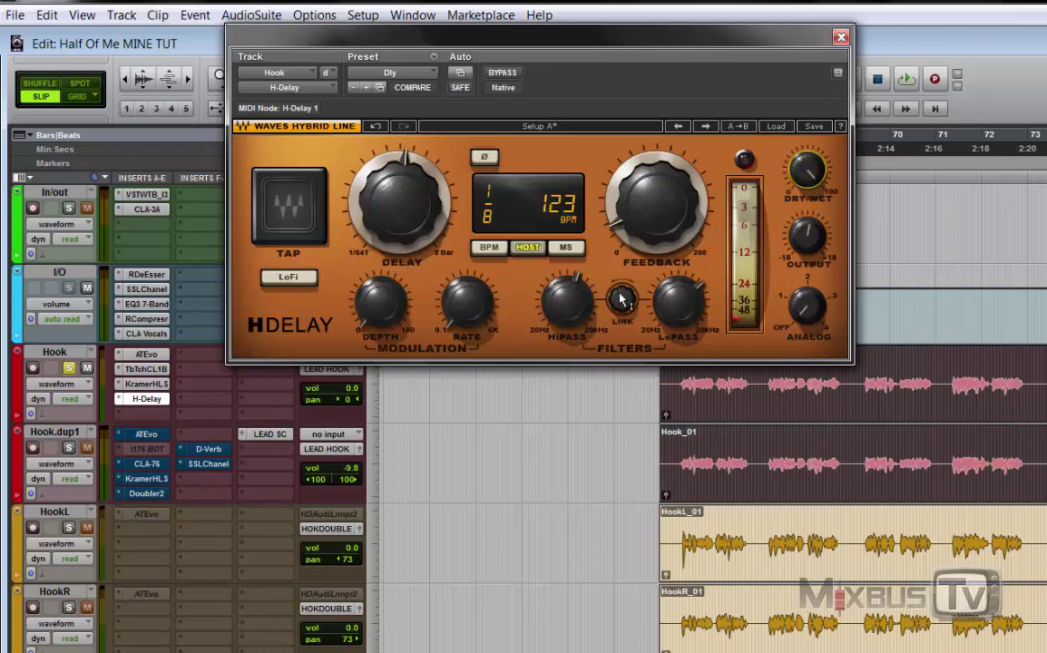
key(space)
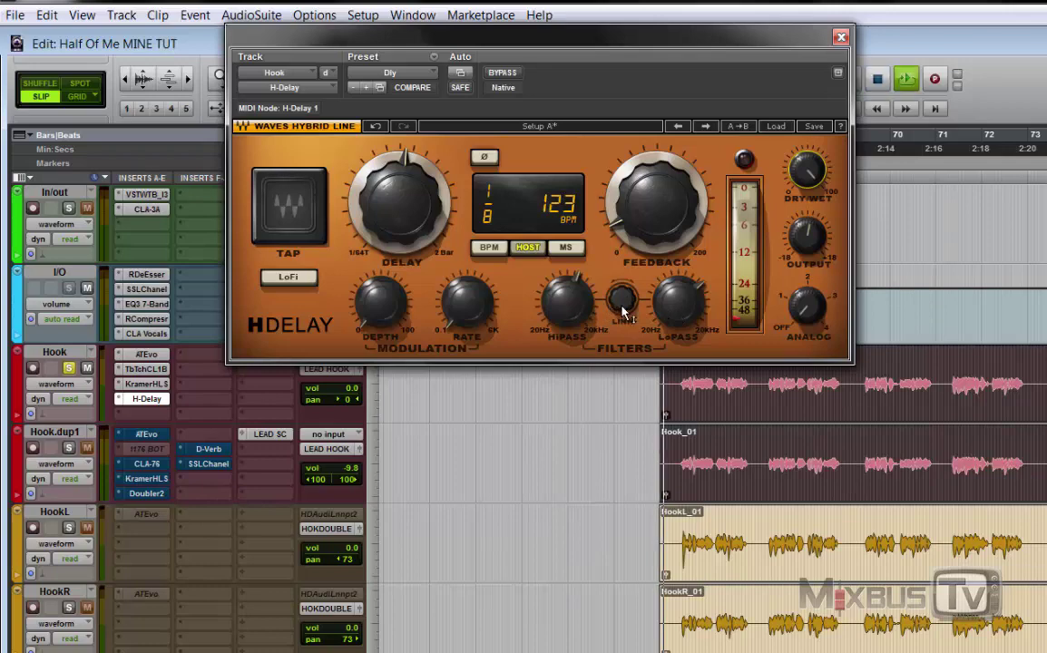
mouse_move(655, 307)
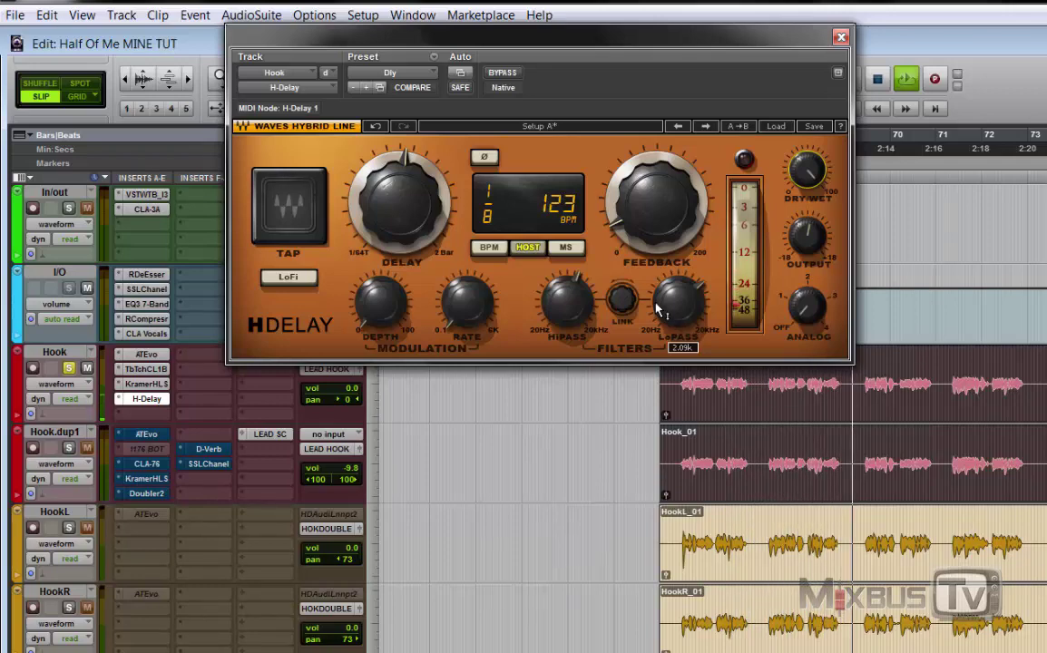
click(377, 128)
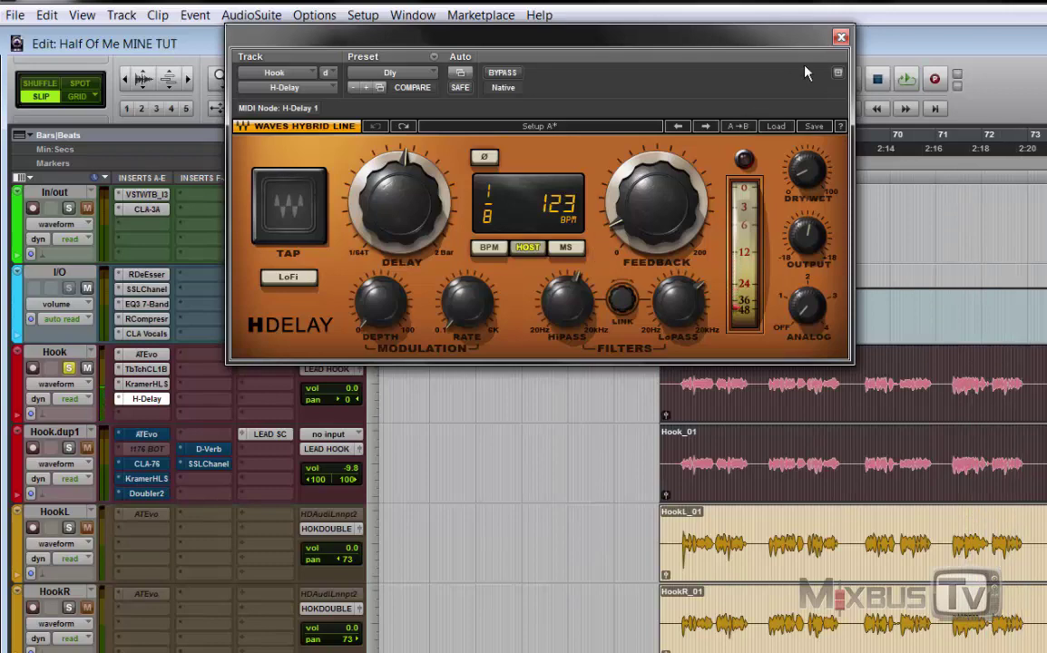
- Close H-Delay, activate the RDeEsser insert on the LEAD HOOK track and listen to the result
click(842, 37)
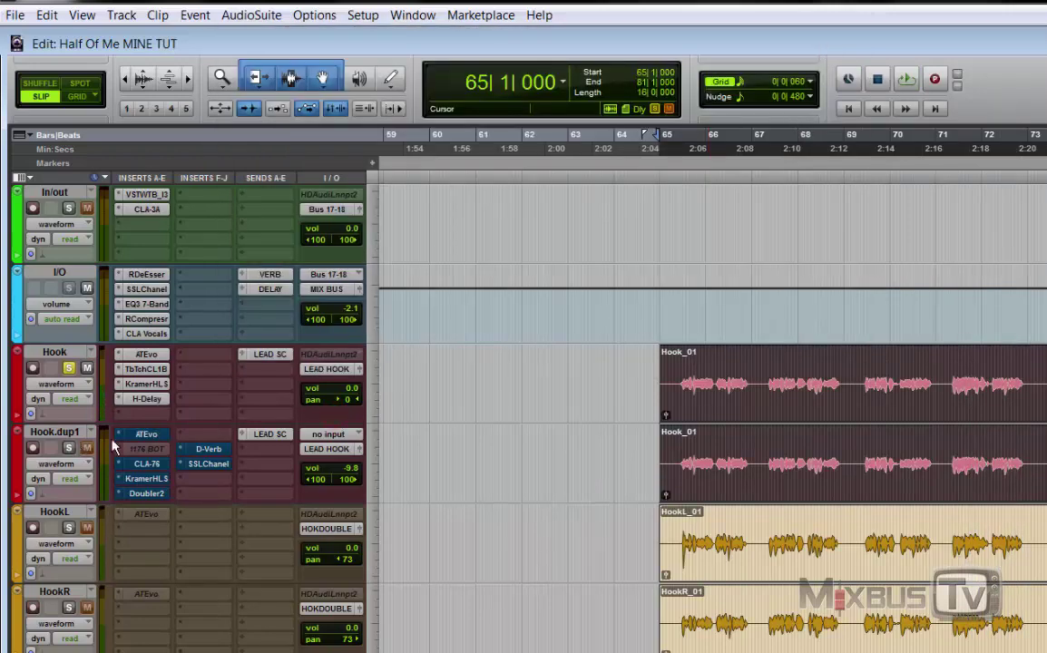
scroll(324, 418, down, 15)
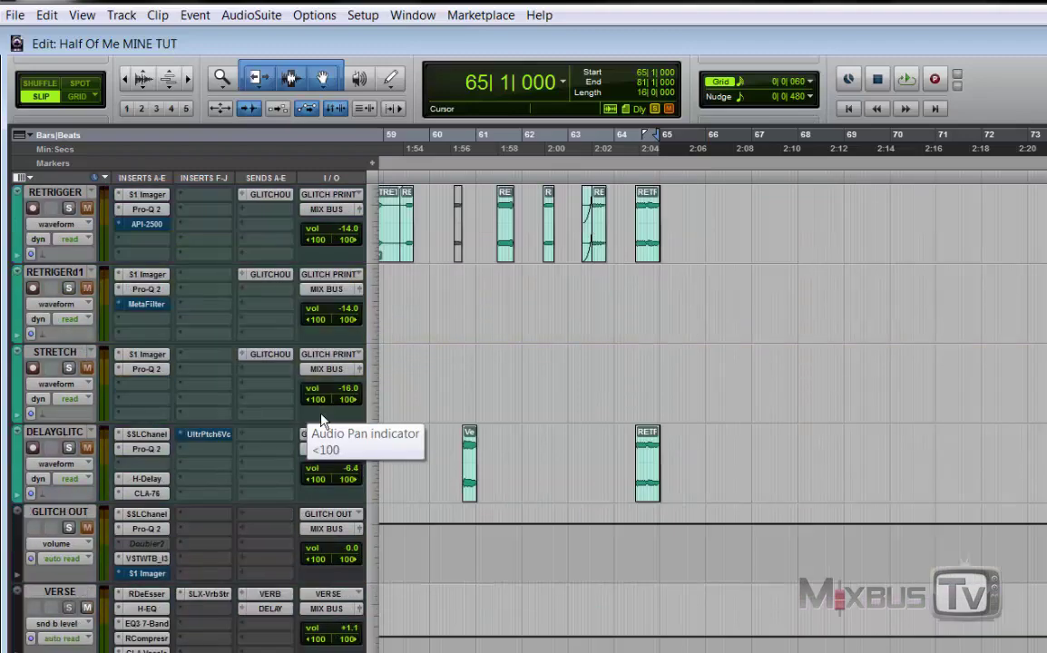
click(159, 439)
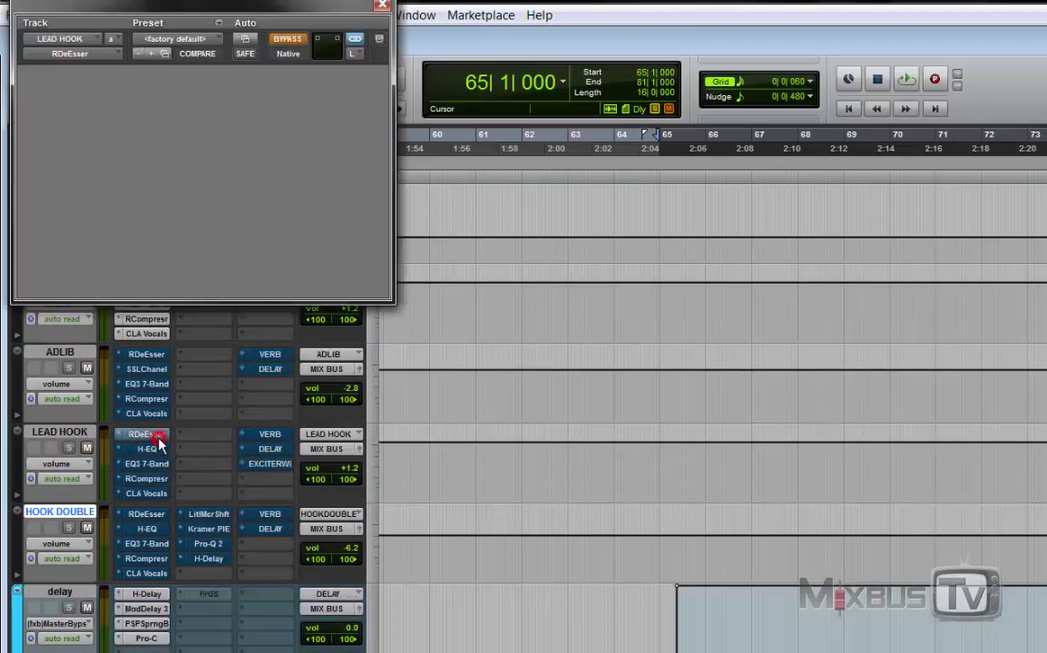
drag(309, 11, 647, 135)
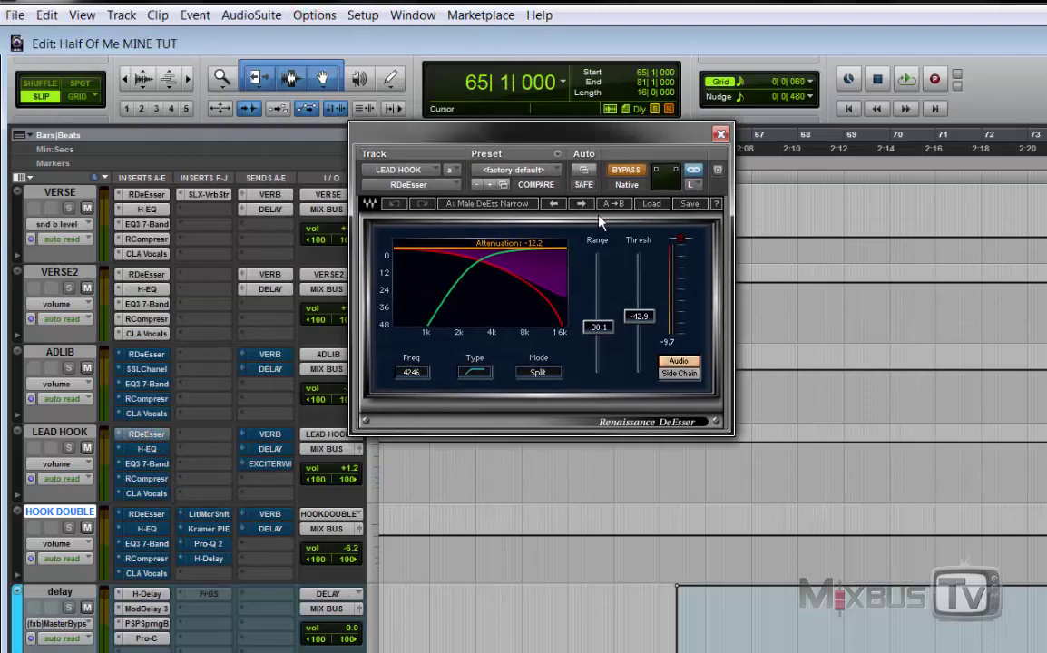
click(625, 170)
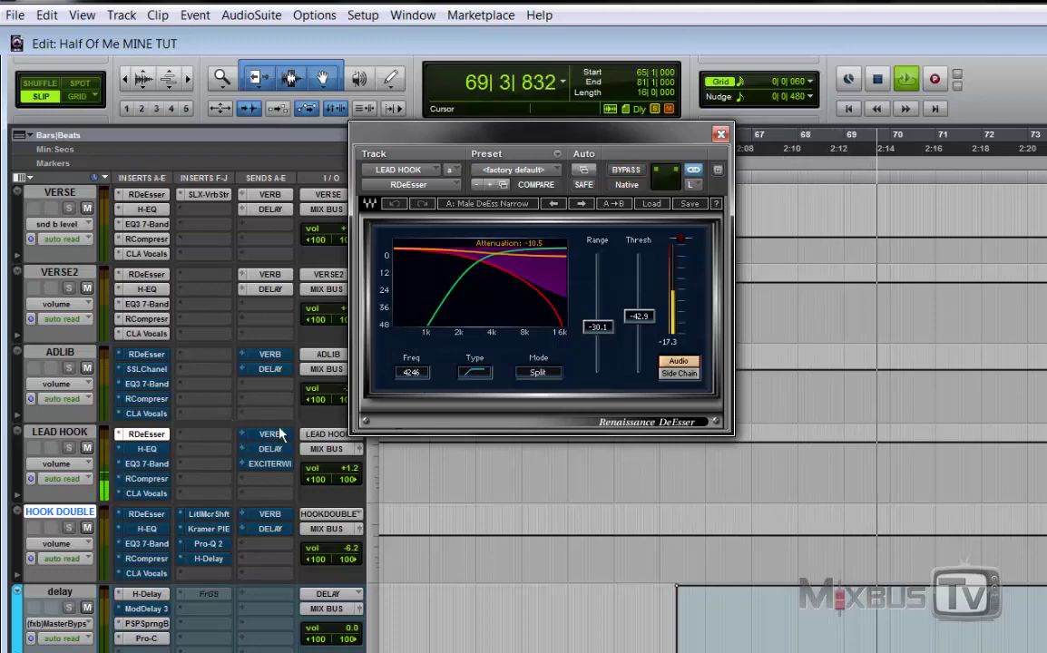
key(space)
- Activate the H-EQ insert on the LEAD HOOK track in place of the de-esser view and compare its sound with and without bypass
click(147, 449)
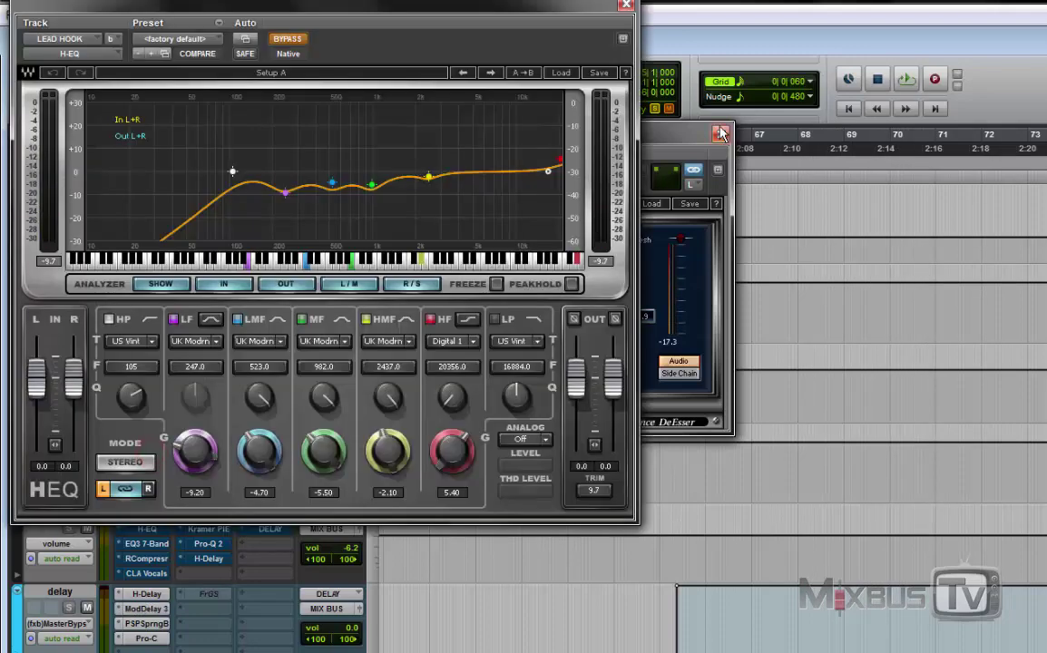
click(721, 135)
drag(578, 6, 898, 110)
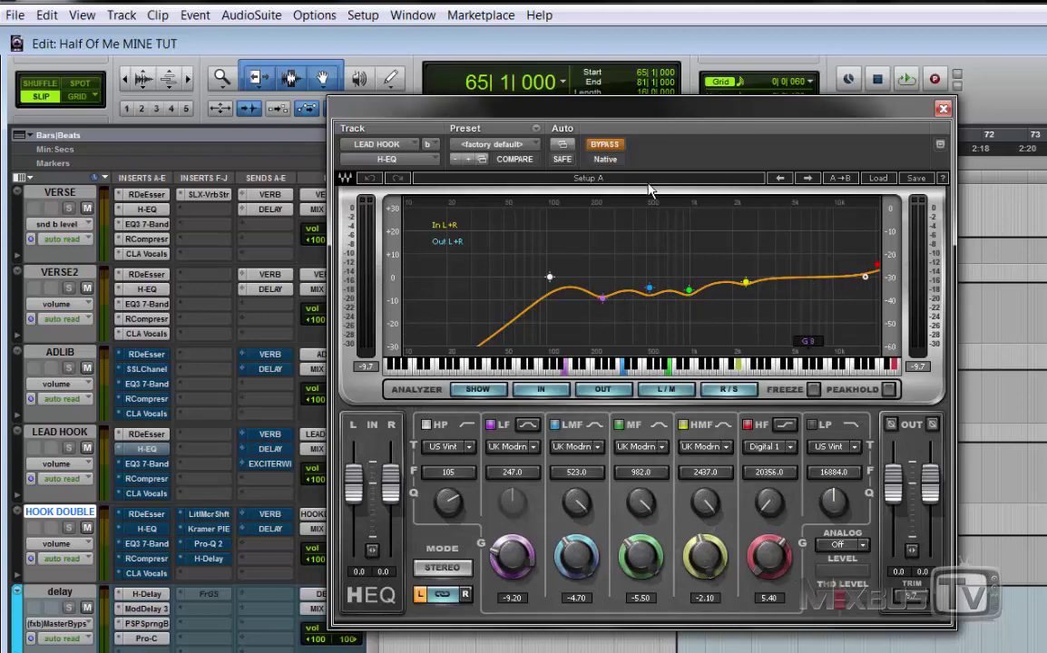
click(607, 145)
key(space)
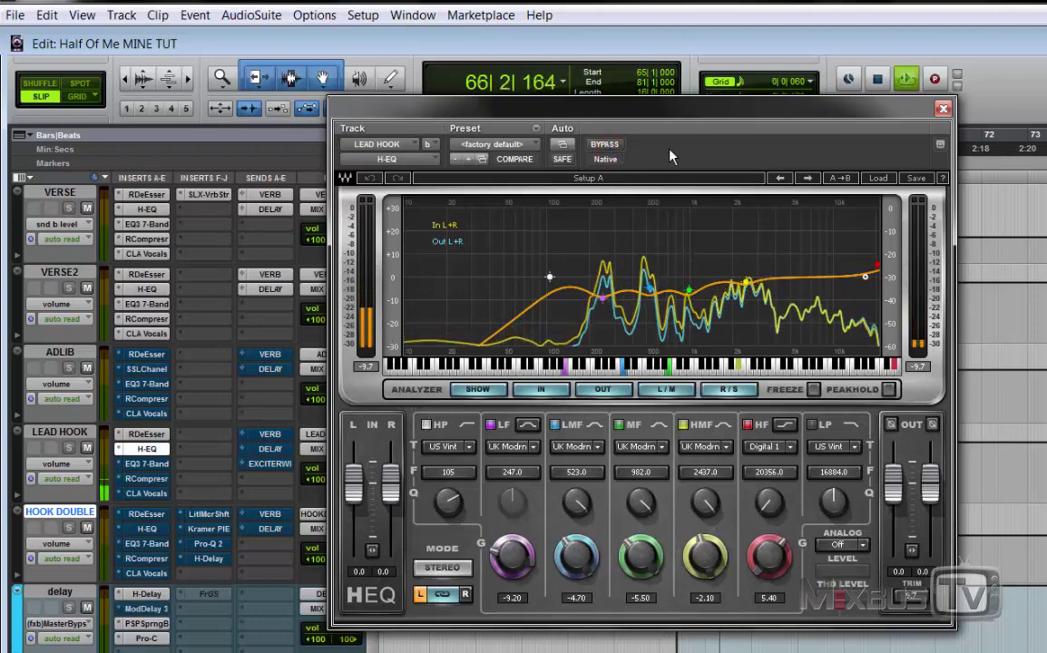
click(617, 146)
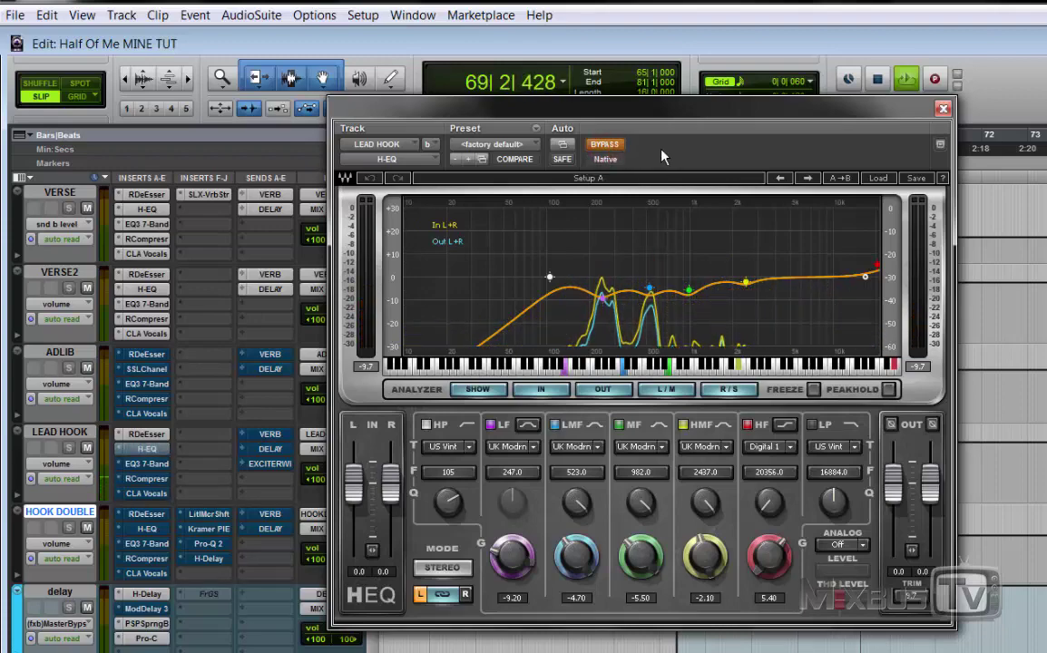
click(611, 152)
key(space)
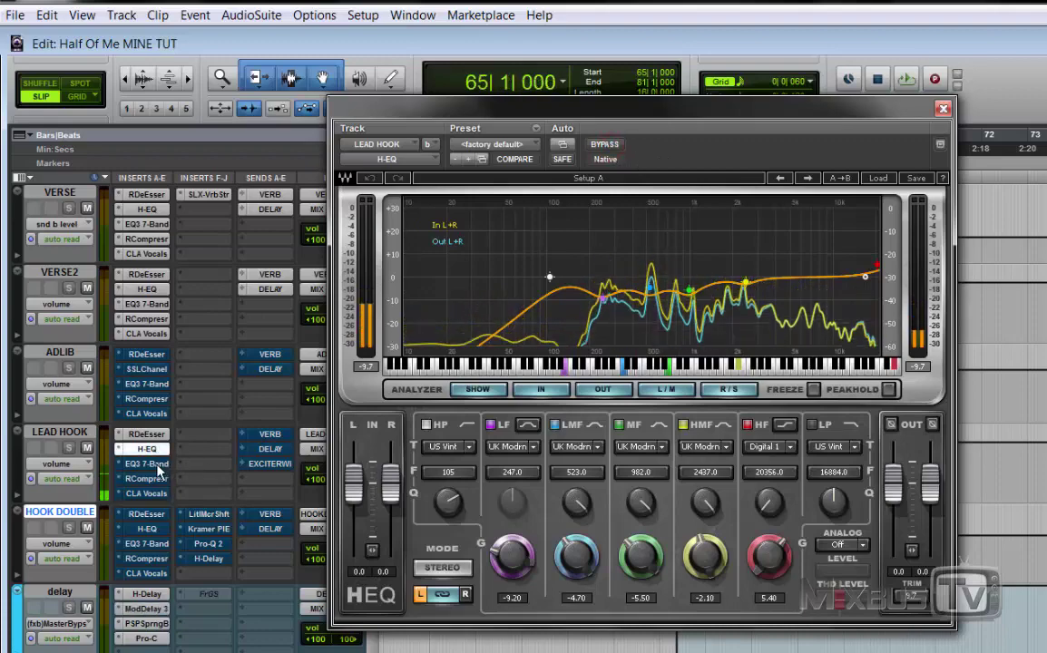
- Close H-EQ, activate the EQ3 7-Band insert on the LEAD HOOK track and play the vocal through it
click(158, 467)
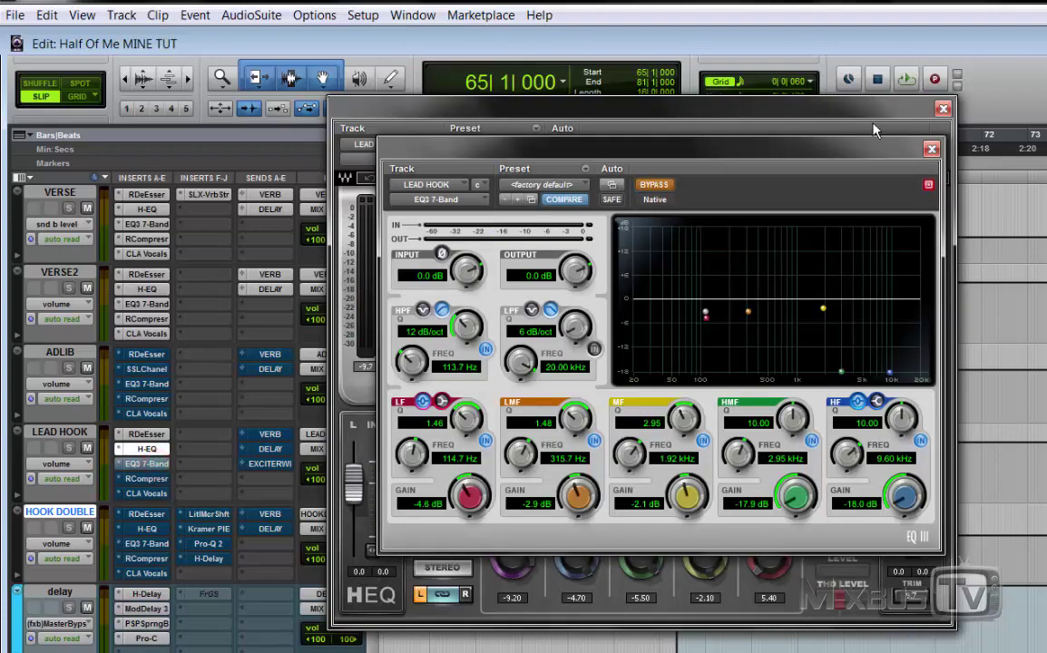
click(943, 108)
click(646, 186)
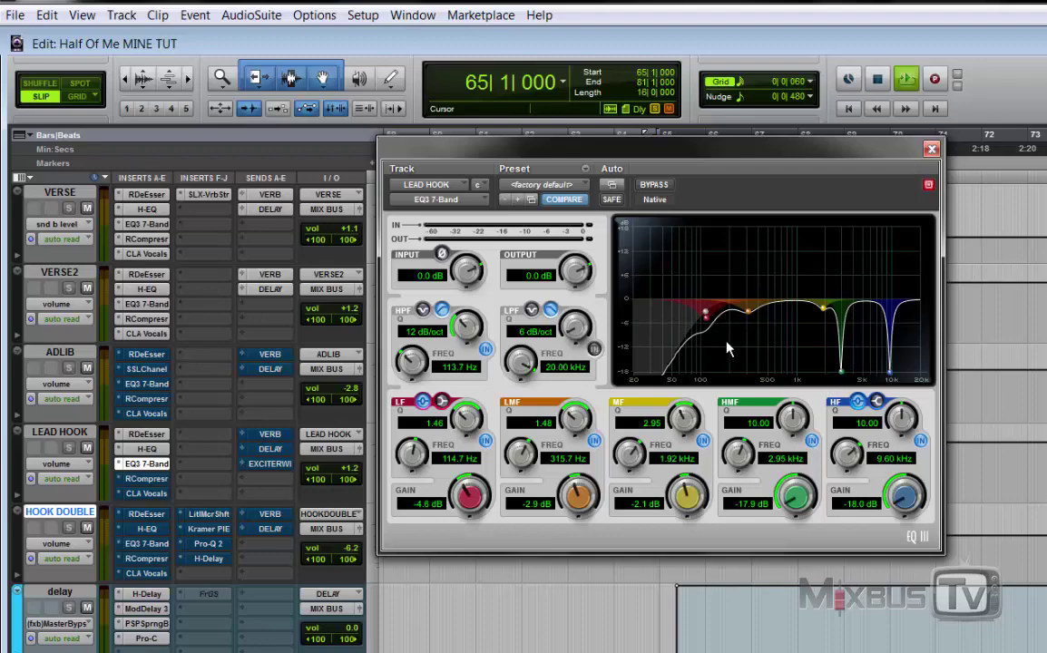
key(space)
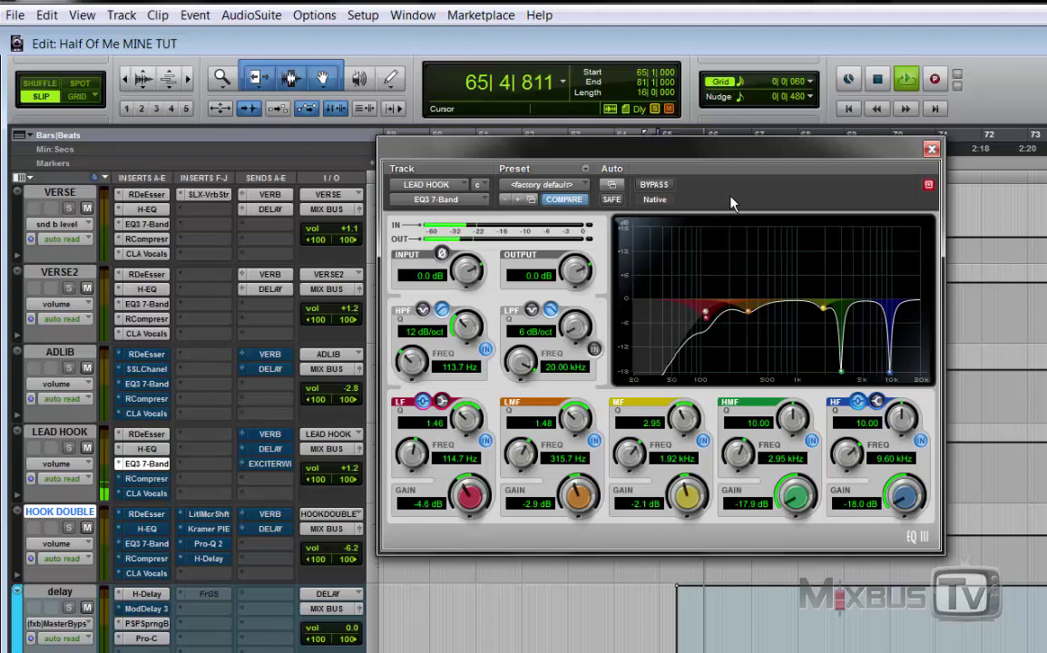
- Compare the LEAD HOOK vocal with and without the EQ3 7-Band bypassed during playback, checking the EQ curve between listens
click(661, 186)
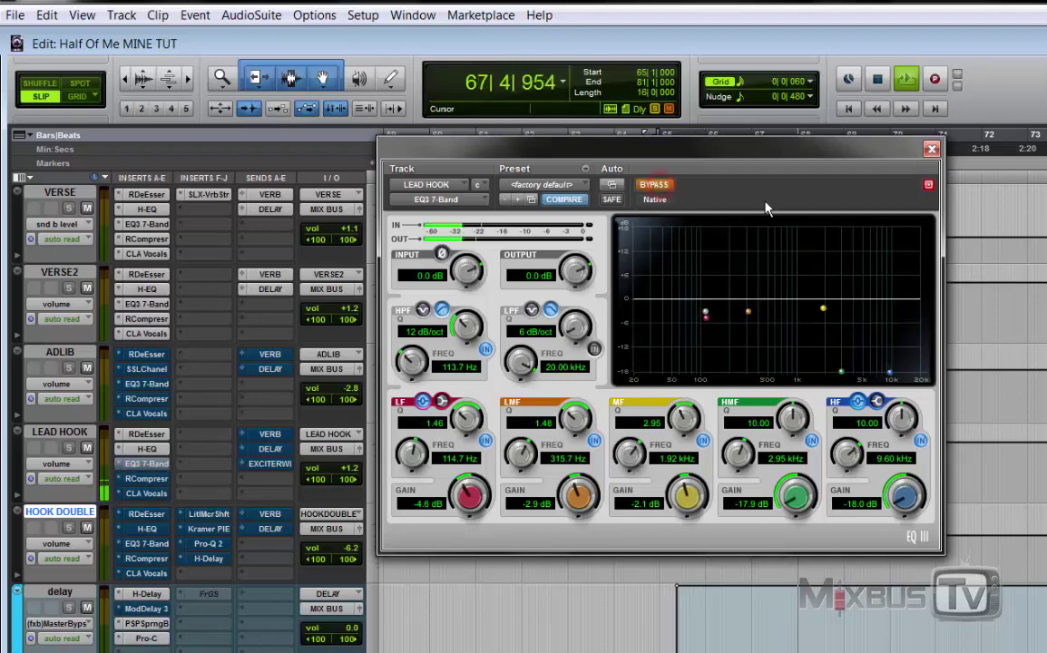
click(661, 186)
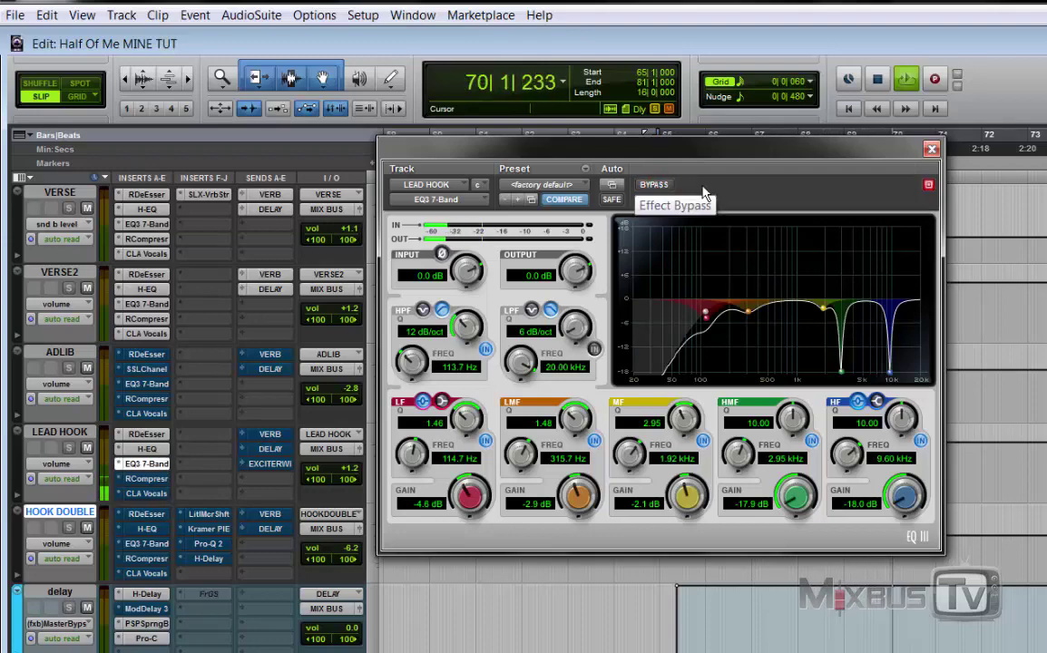
key(space)
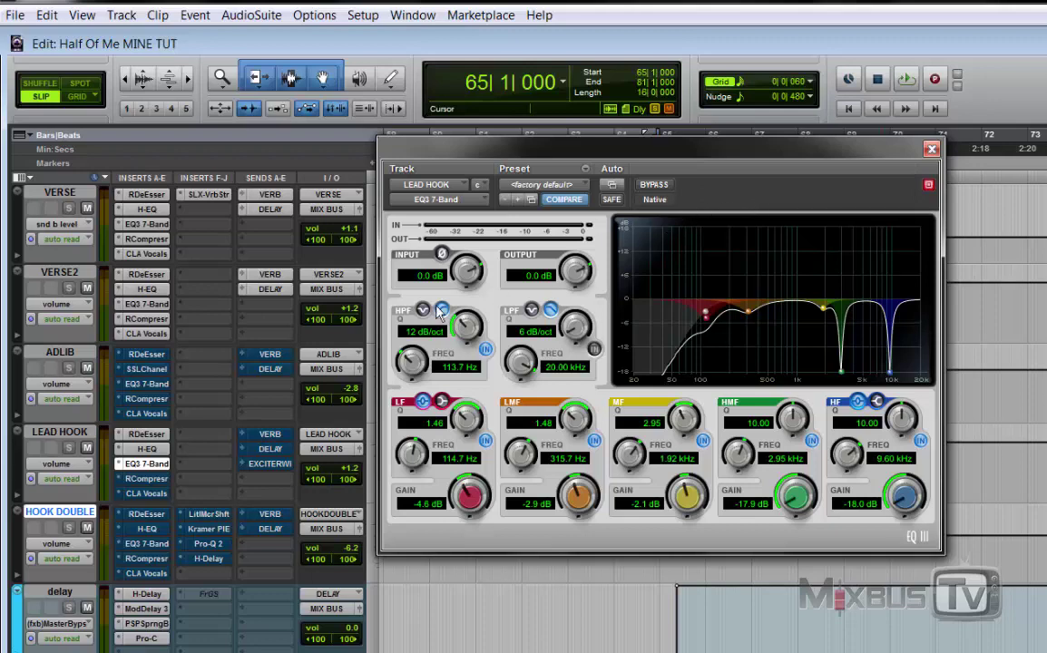
key(space)
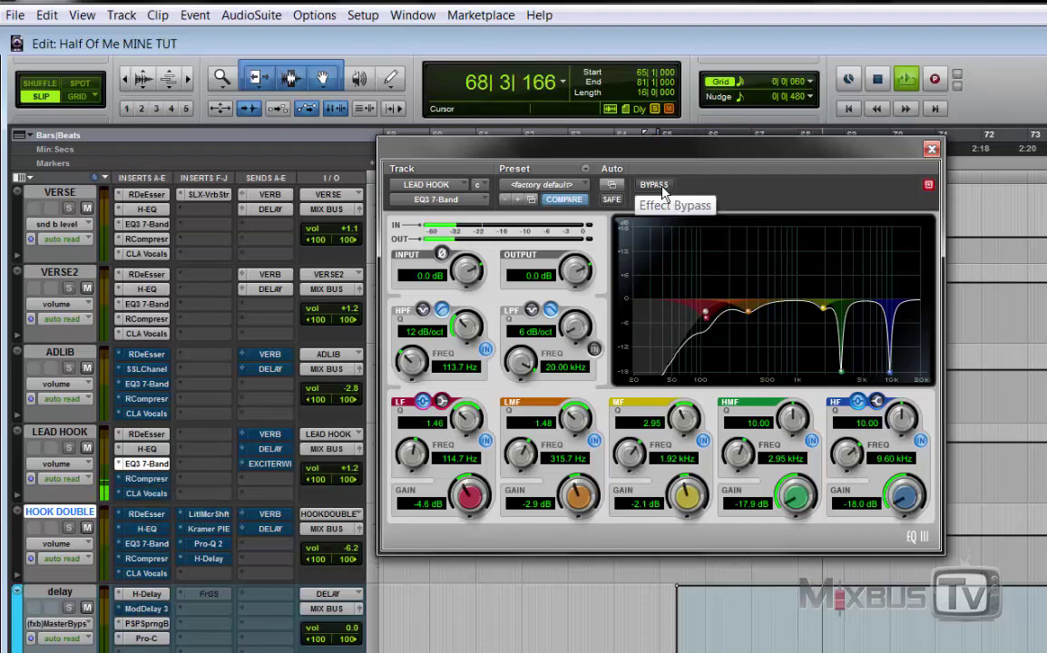
key(space)
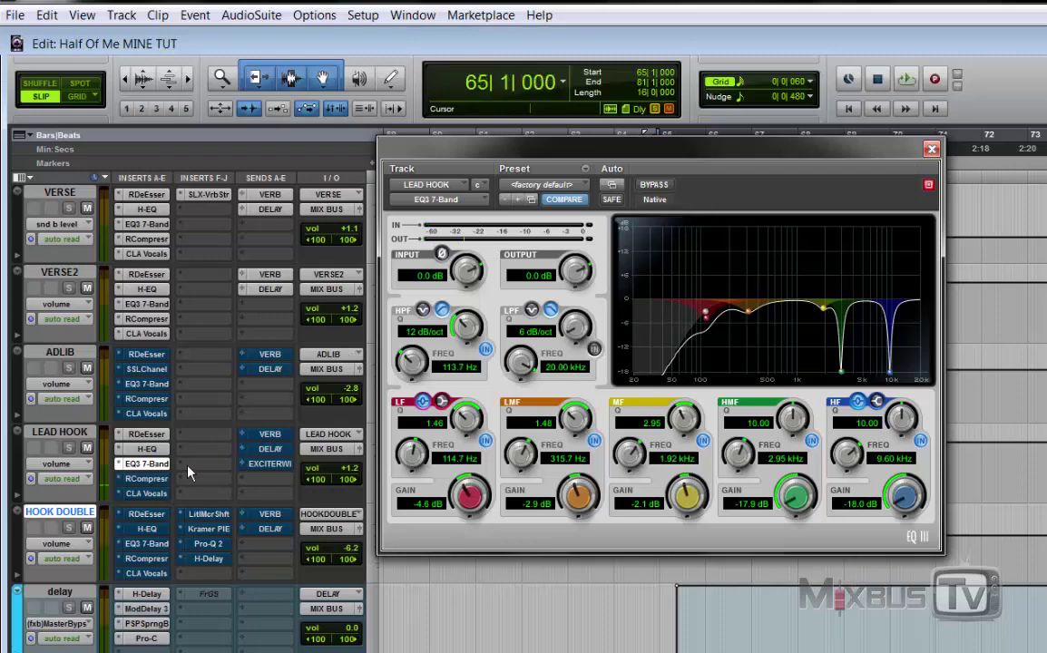
- Activate the RCompressor insert on the LEAD HOOK track and listen to the compressed vocal
click(145, 479)
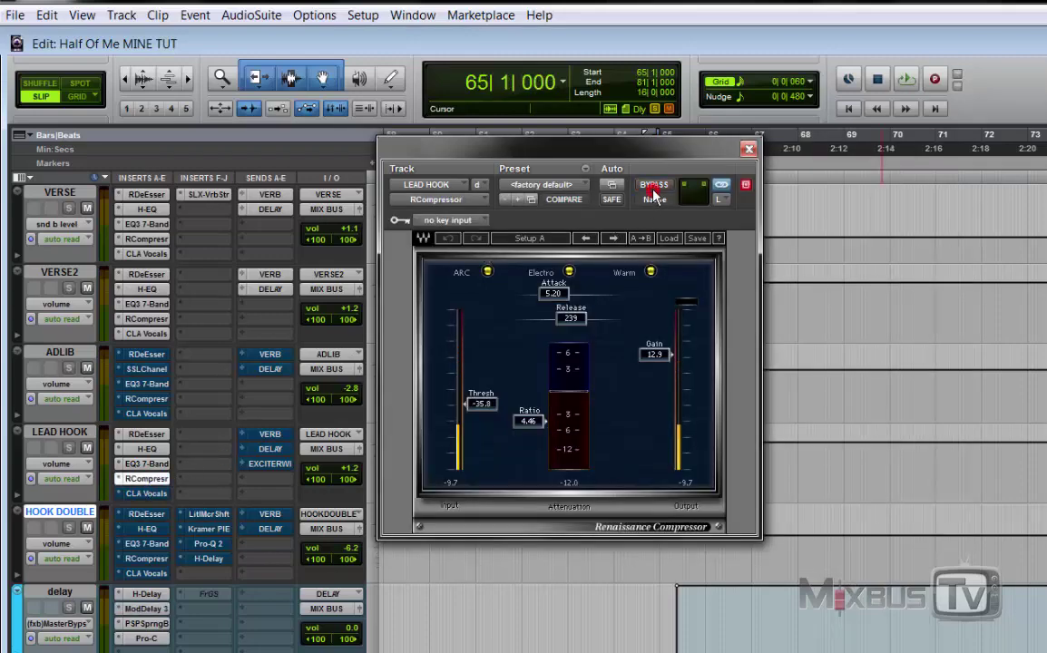
key(space)
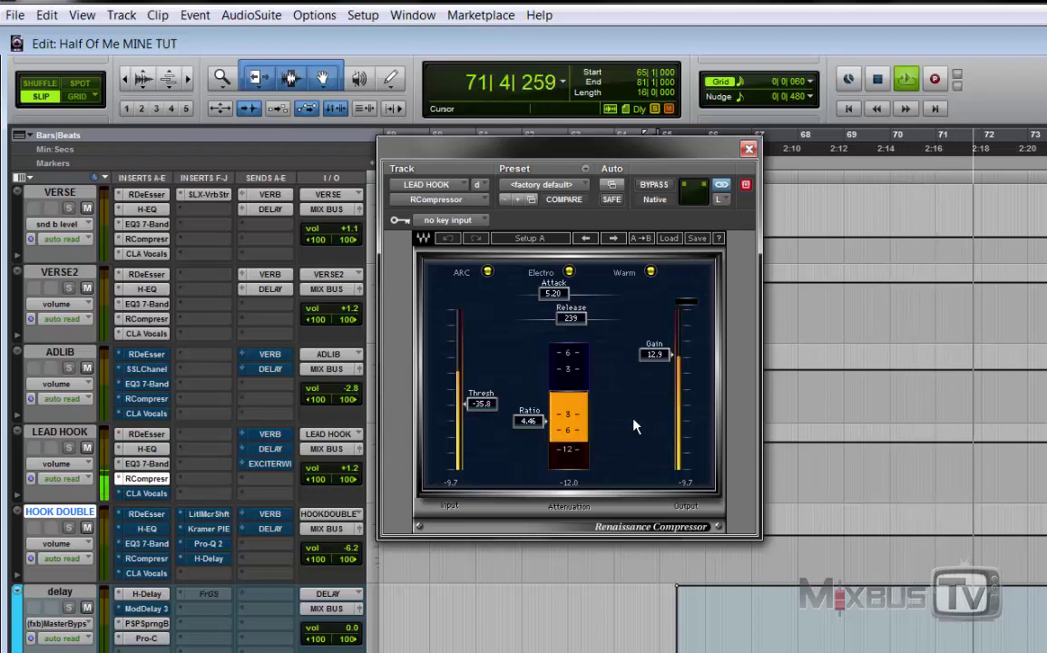
key(space)
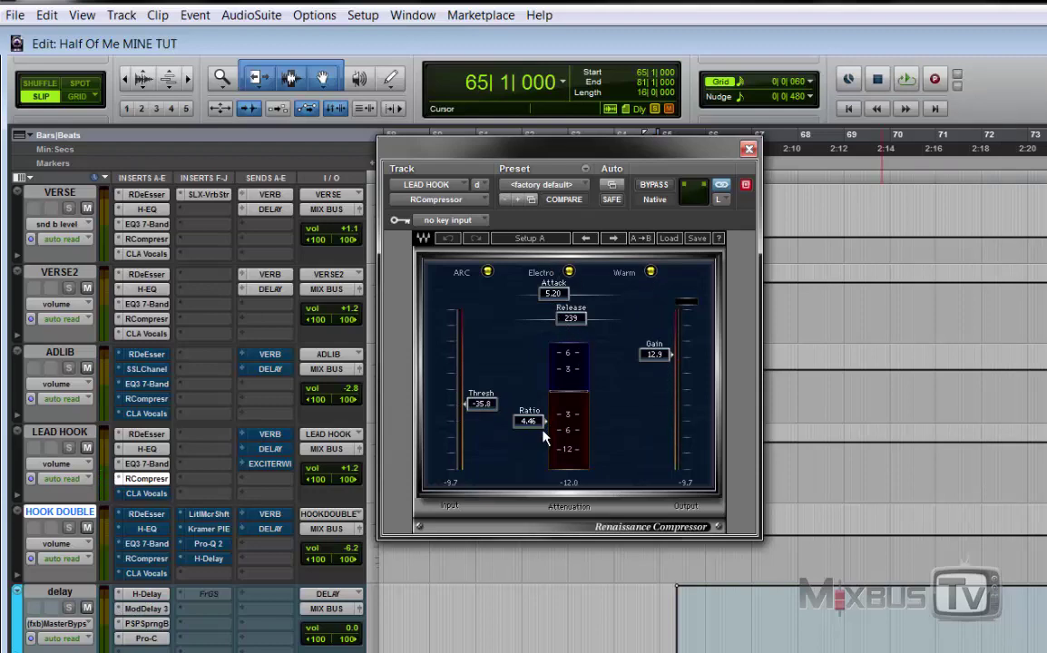
- Activate the CLA Vocals insert on the LEAD HOOK track and compare its bass and treble shaping with and without bypass during playback
click(152, 494)
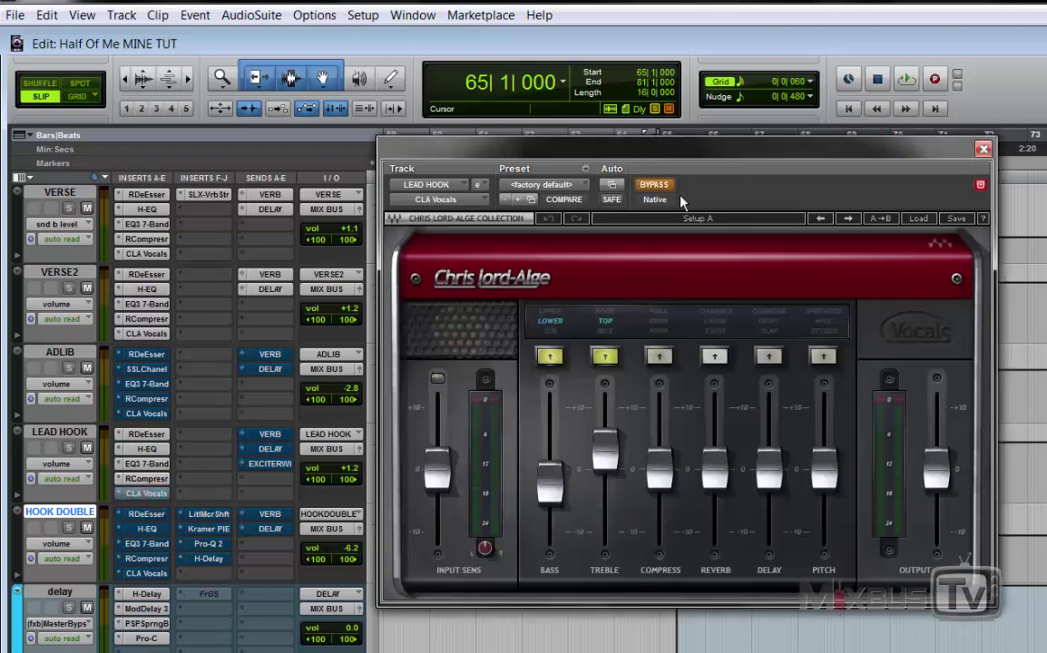
click(654, 186)
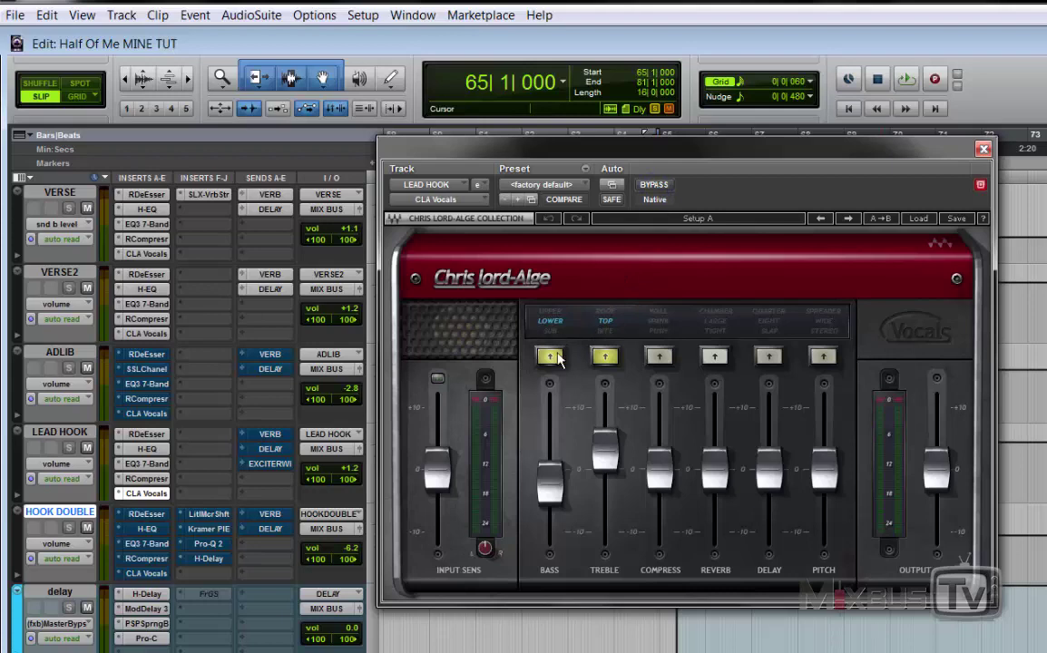
drag(550, 485, 556, 502)
mouse_move(607, 454)
click(653, 184)
key(space)
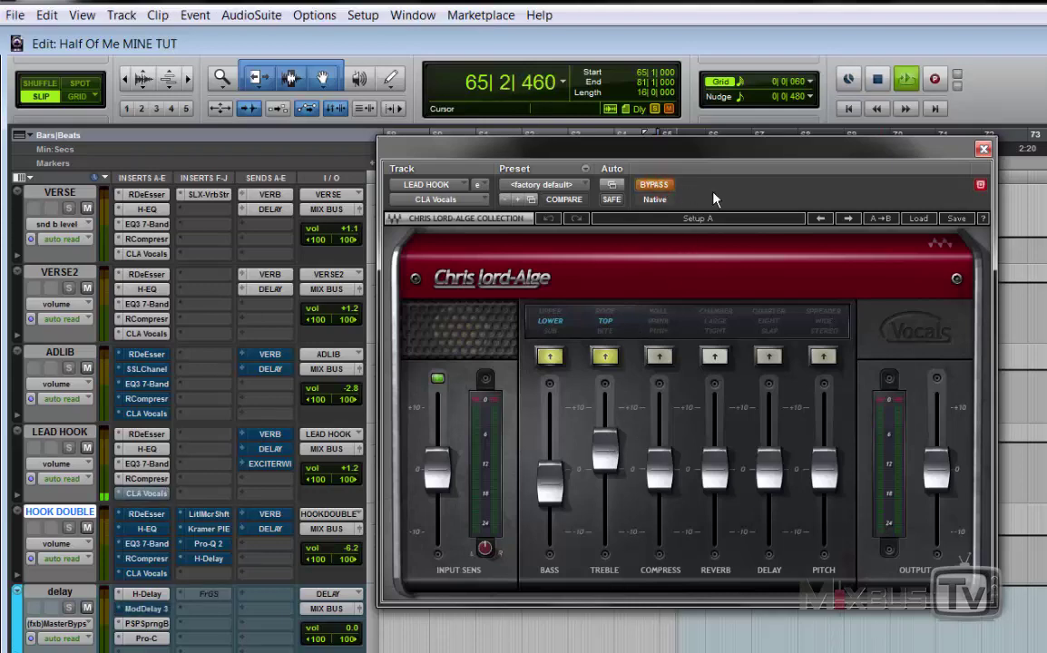
click(657, 186)
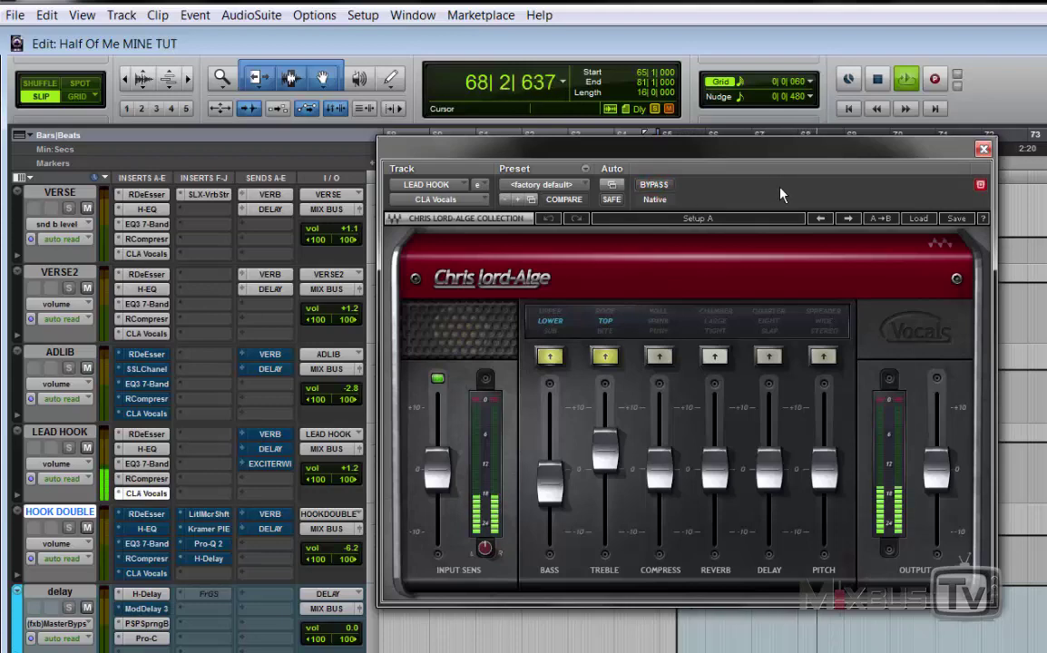
key(space)
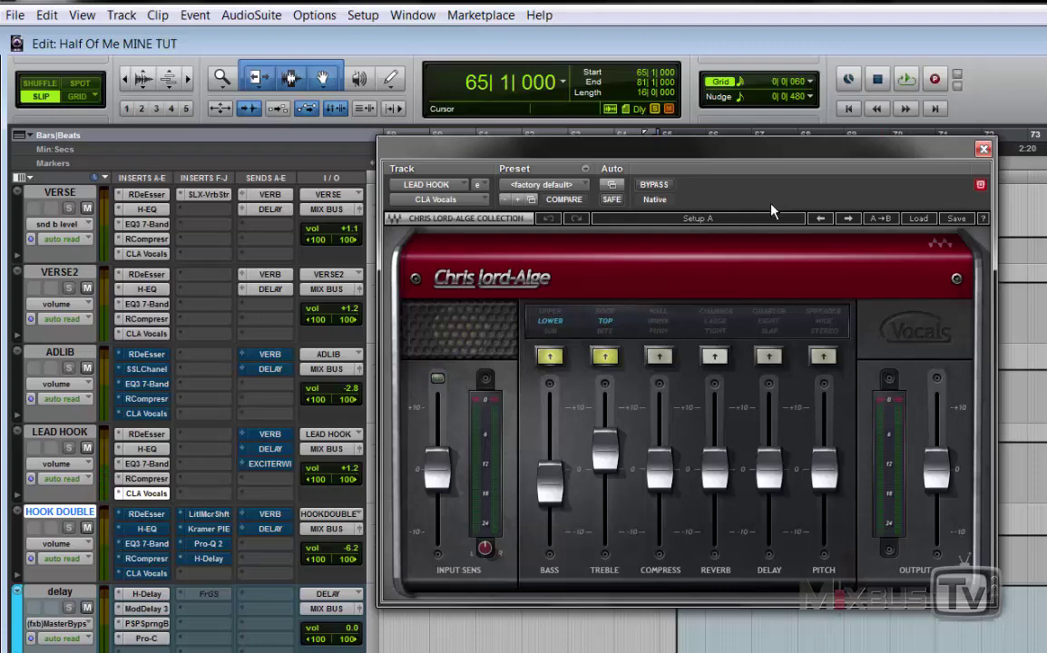
- Review the LEAD HOOK EQ3 7-Band curve again, then replay the vocal with CLA Vocals bypassed and active
click(150, 463)
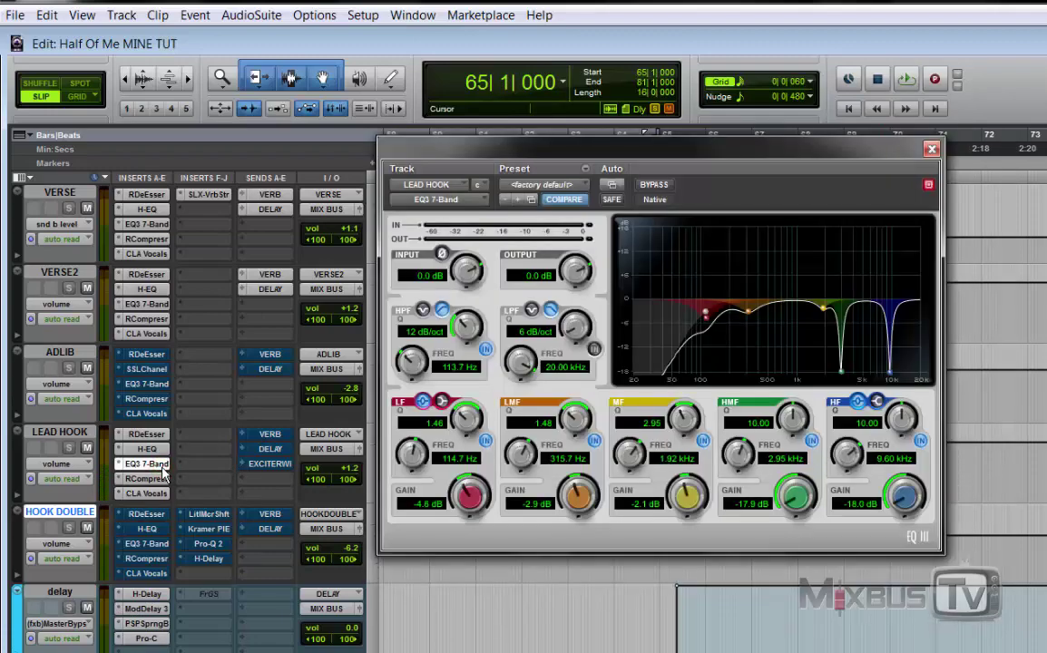
click(150, 493)
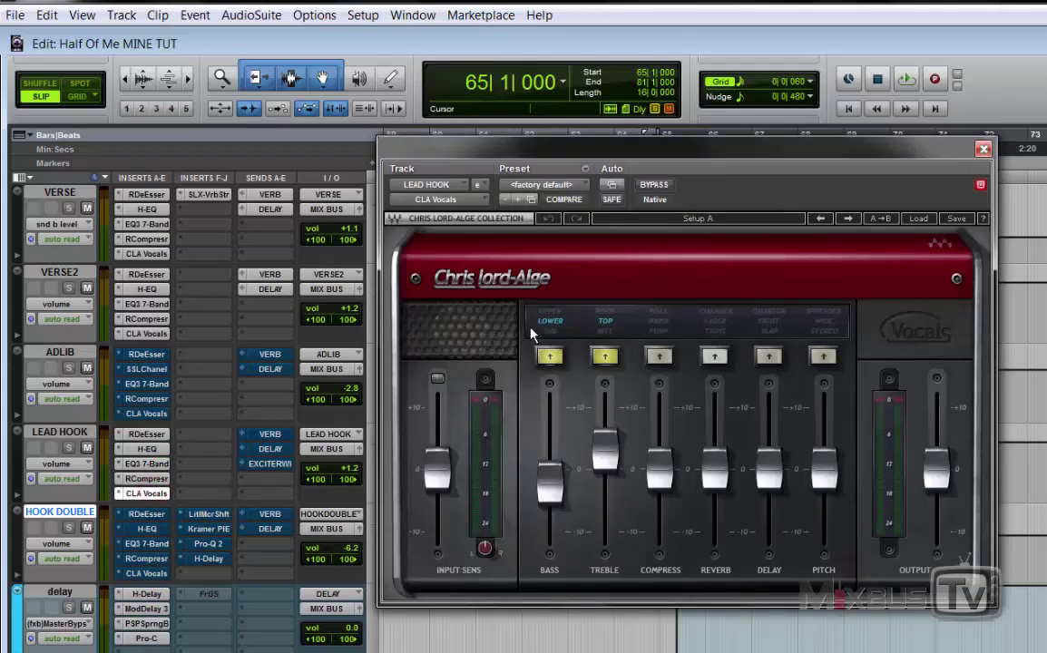
click(662, 187)
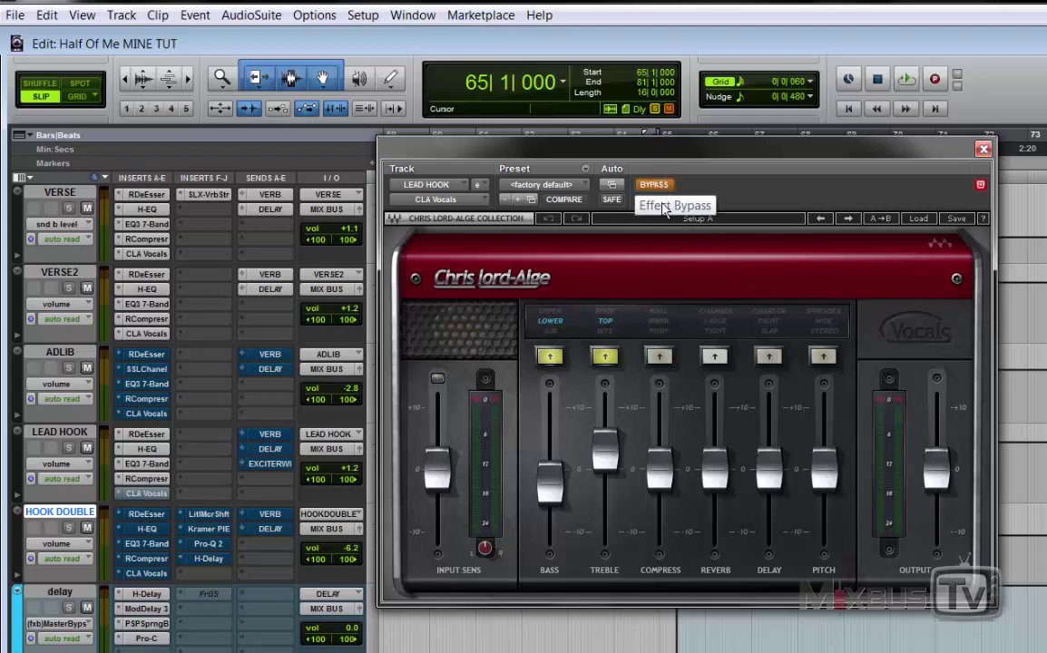
mouse_move(610, 463)
key(space)
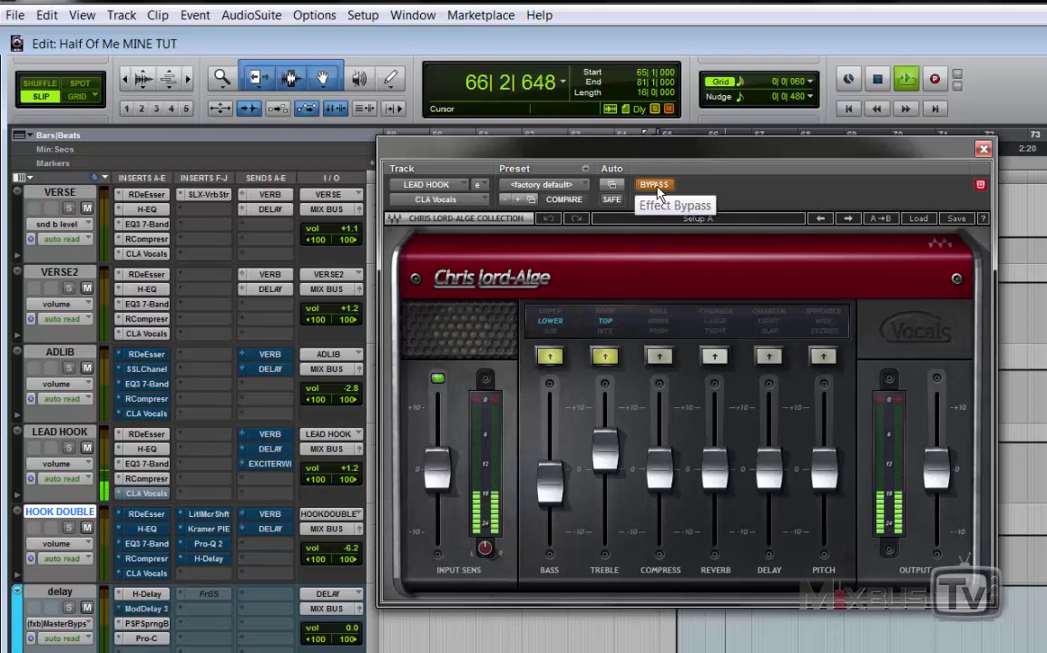
click(658, 189)
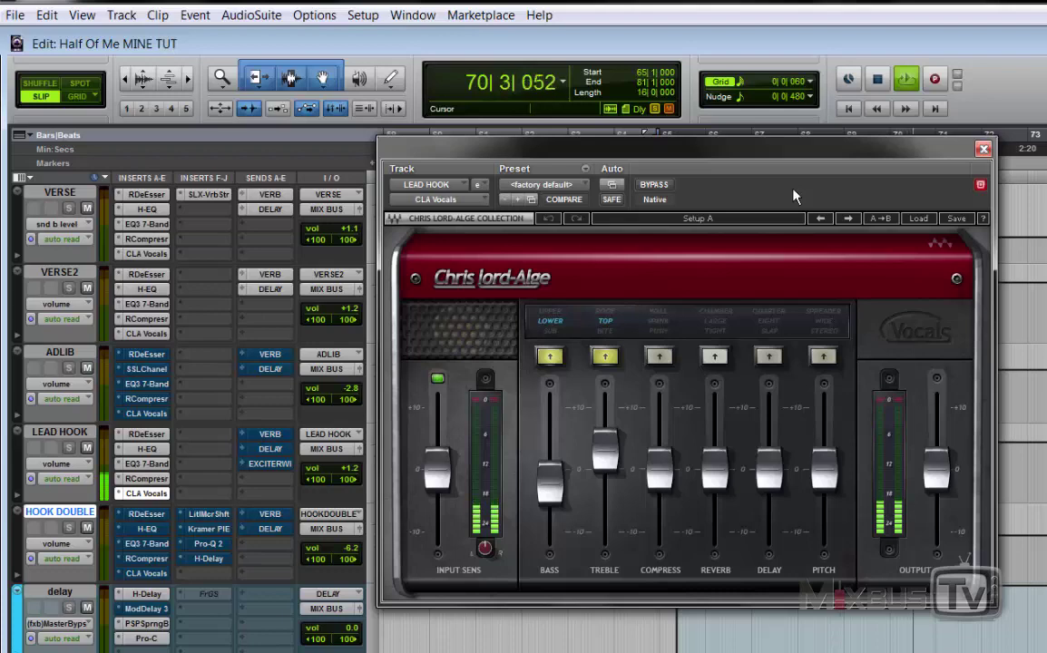
key(space)
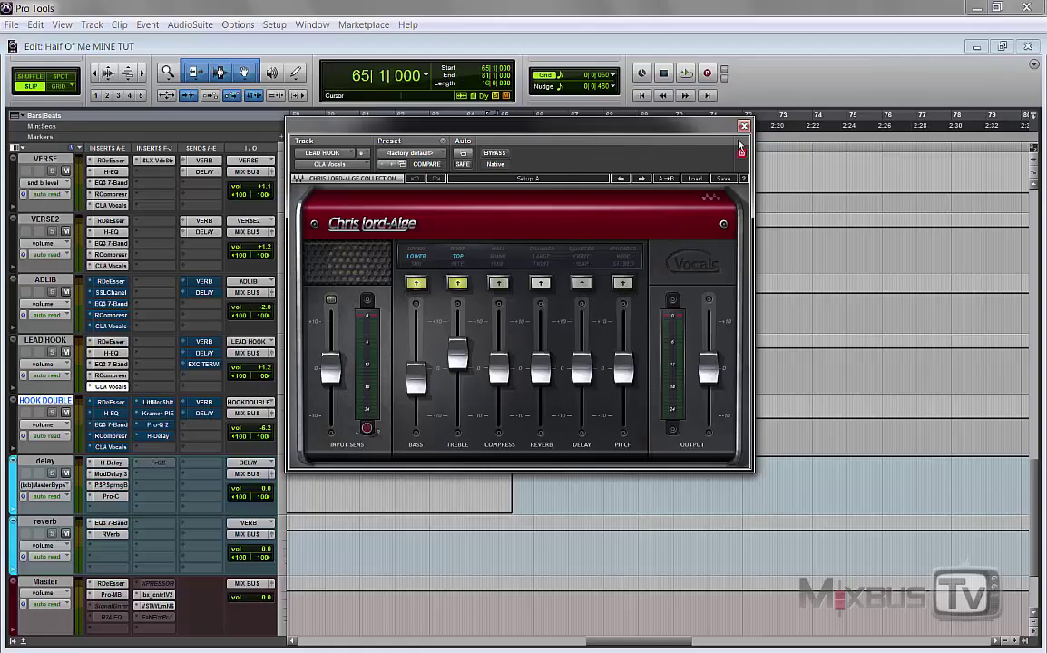
- Close CLA Vocals and open the LEAD HOOK track's VERB and DELAY send windows side by side
click(983, 149)
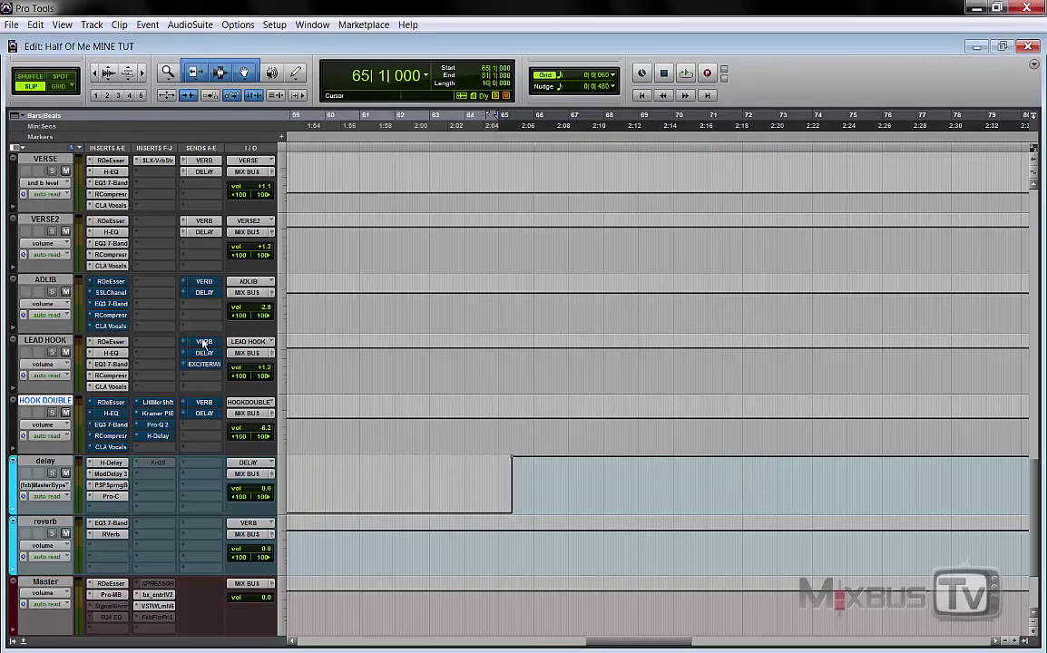
click(207, 345)
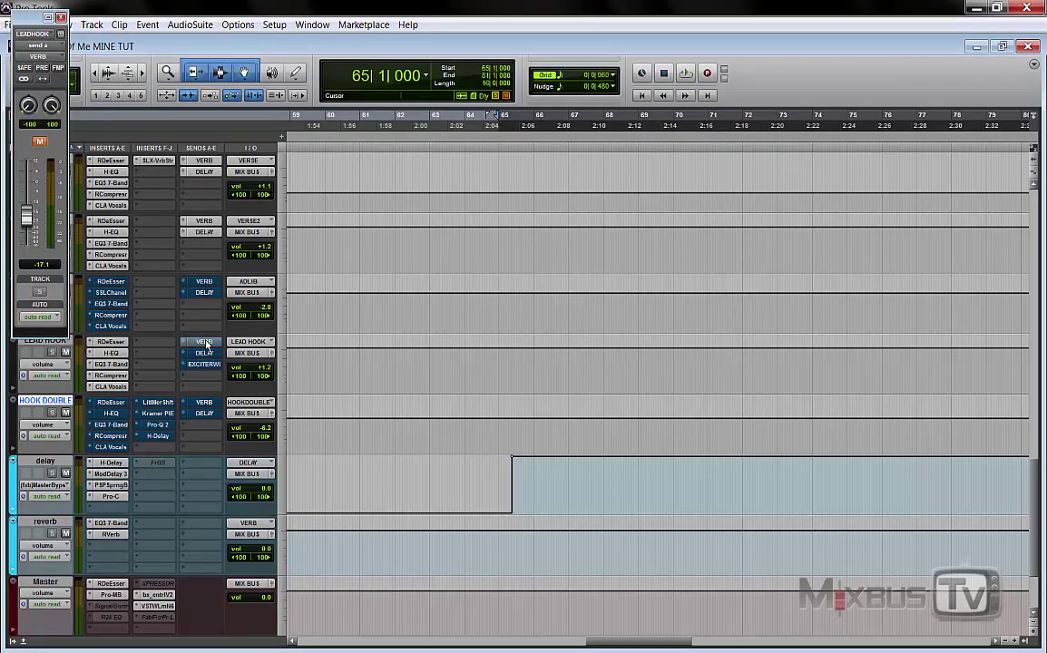
drag(27, 14, 338, 129)
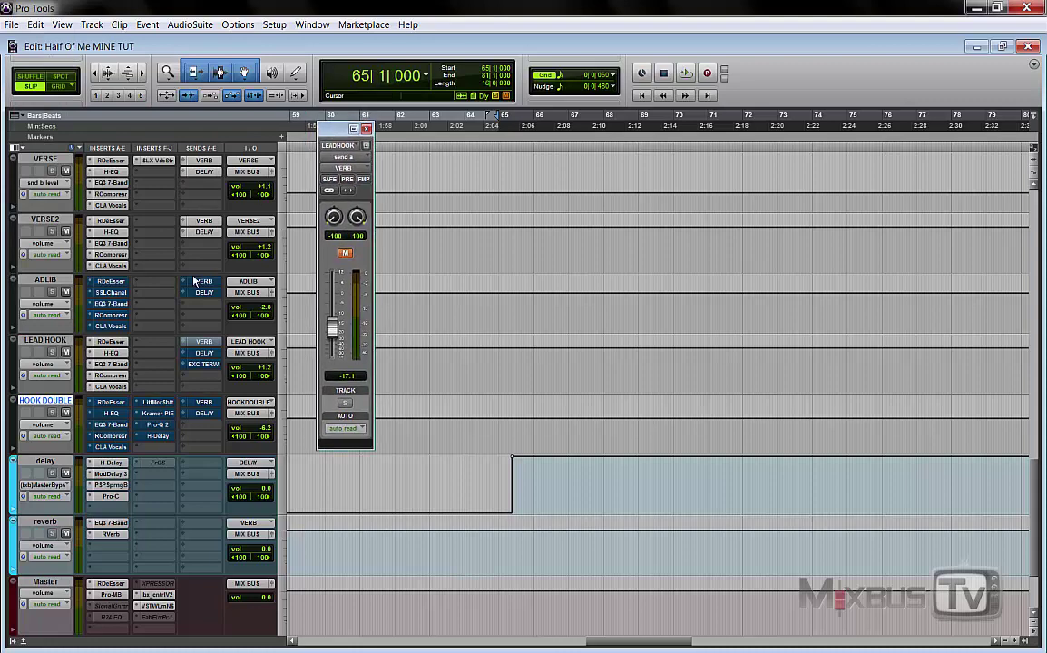
click(204, 353)
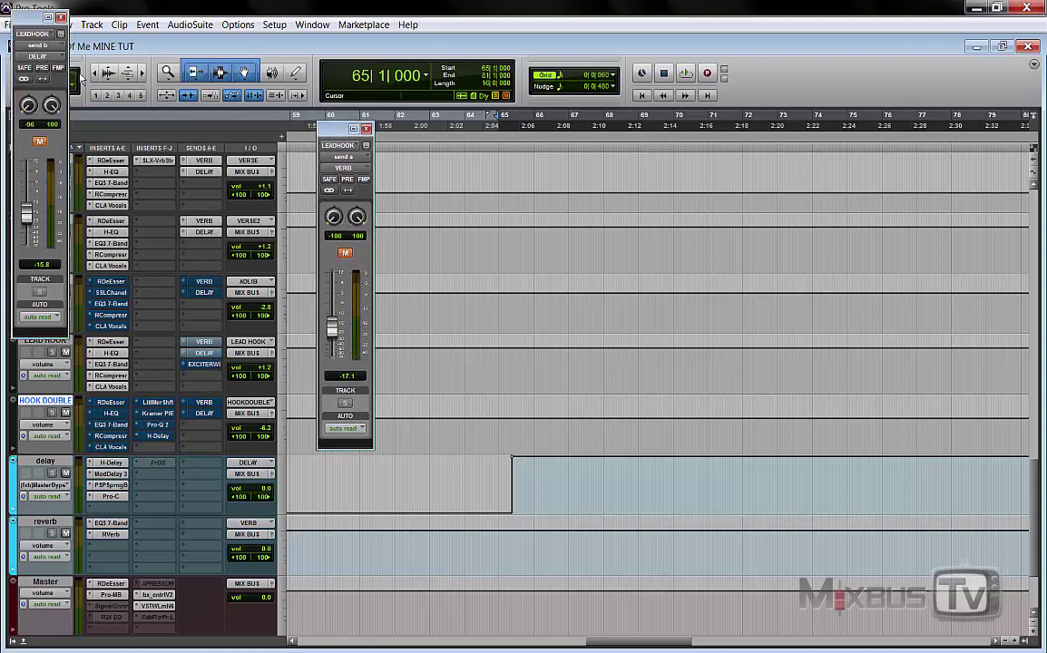
drag(35, 15, 406, 138)
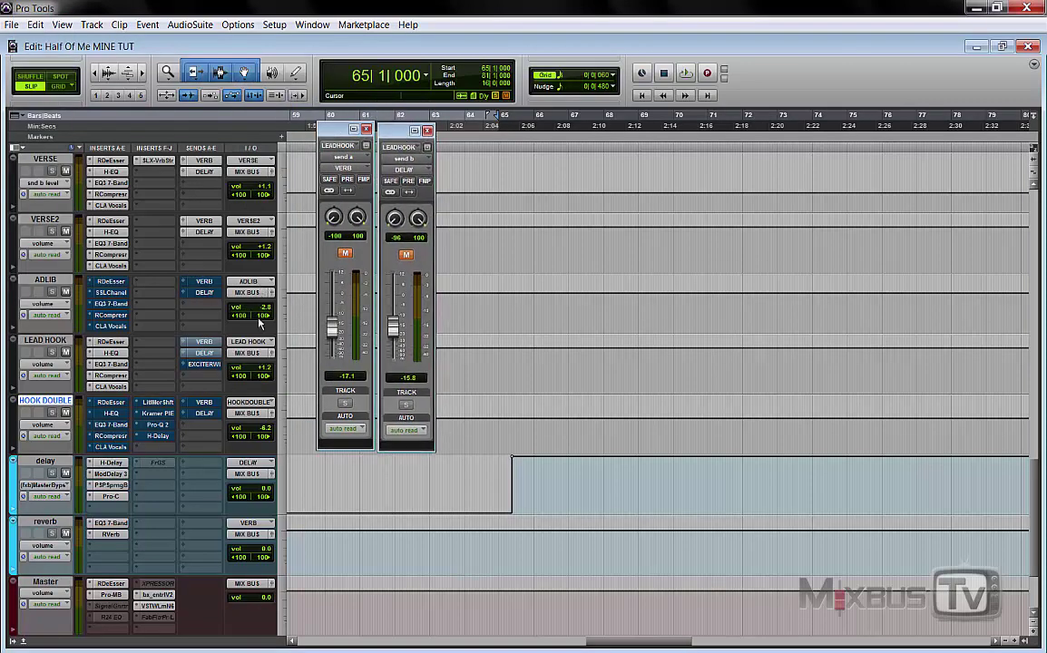
- Unmute the VERB send on the LEAD HOOK track and place its window beside the DELAY send window
click(215, 366)
click(64, 12)
click(204, 341)
click(205, 342)
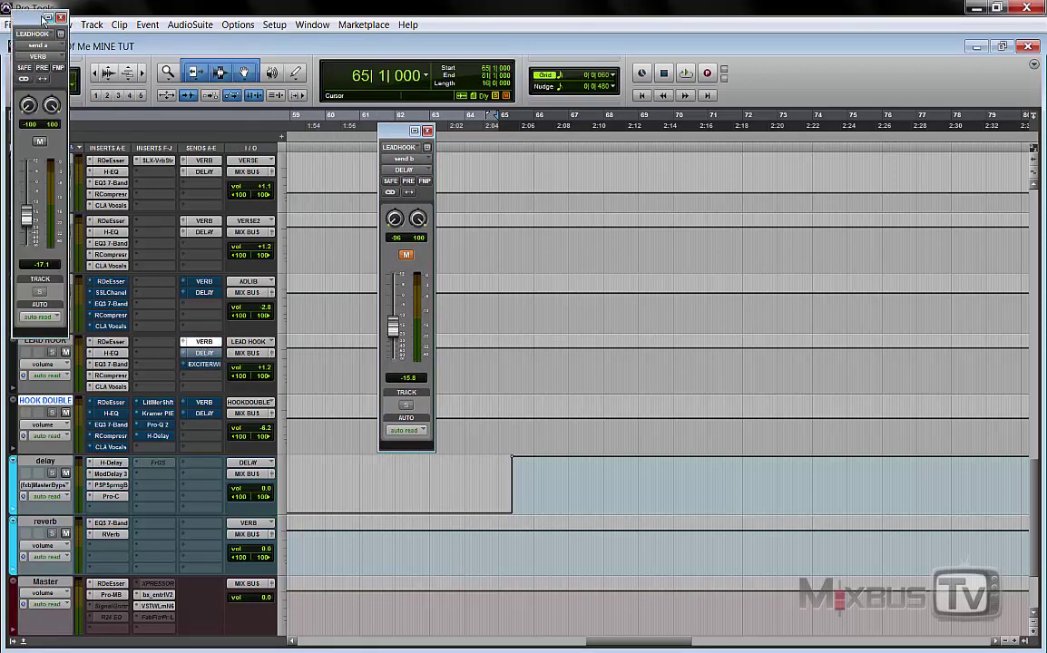
drag(45, 19, 306, 132)
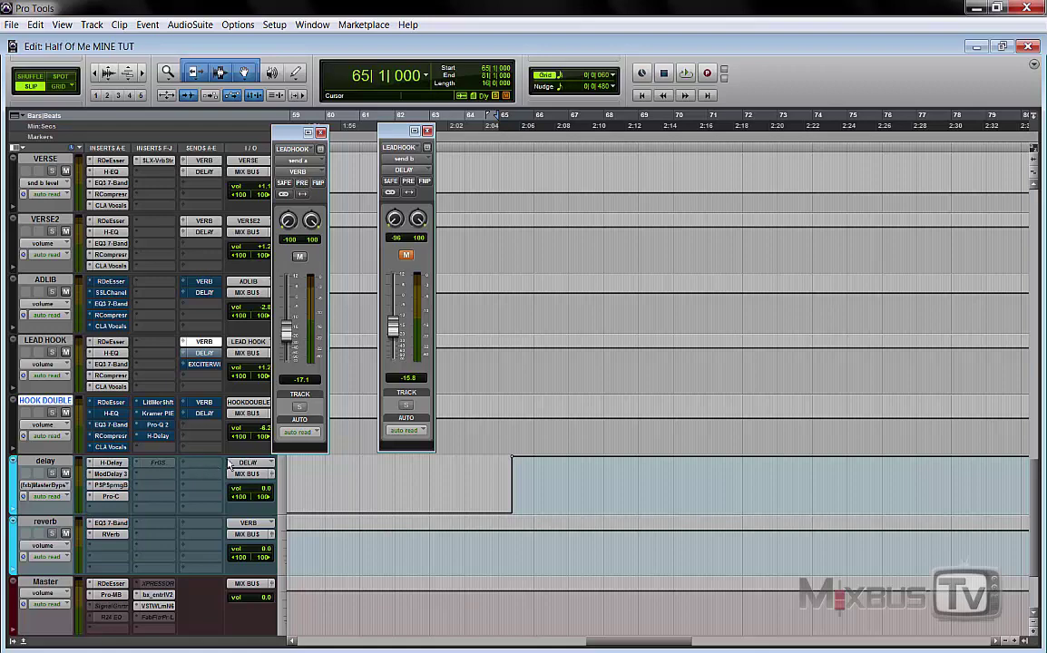
- Set the LEAD HOOK VERB send to pre-fader, mute the LEAD HOOK track and listen to the reverb return alone
click(45, 522)
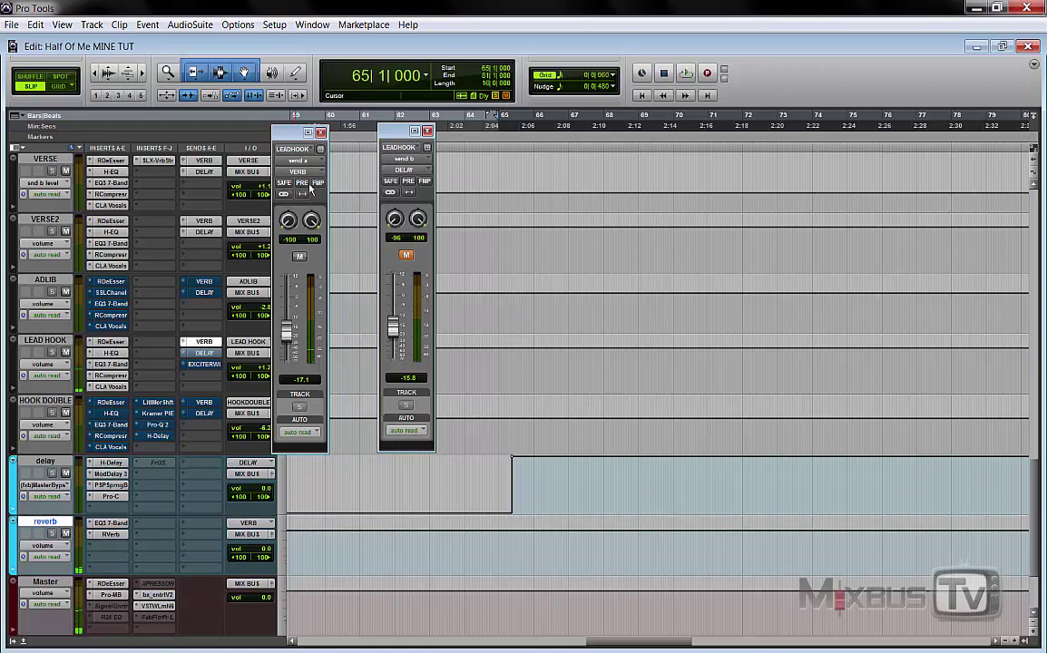
click(65, 352)
key(space)
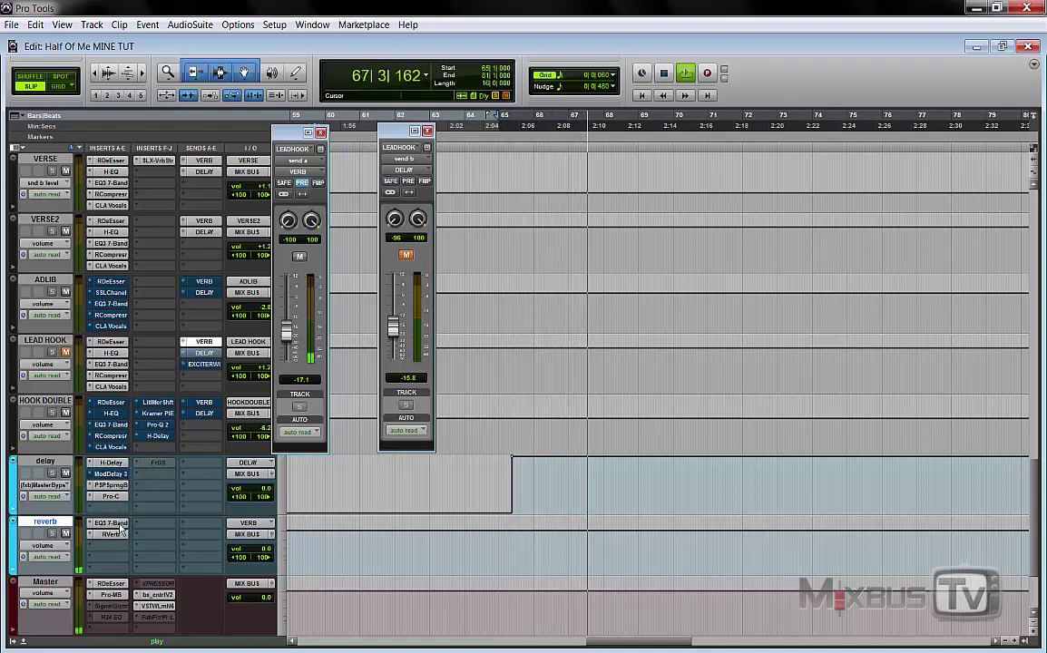
key(space)
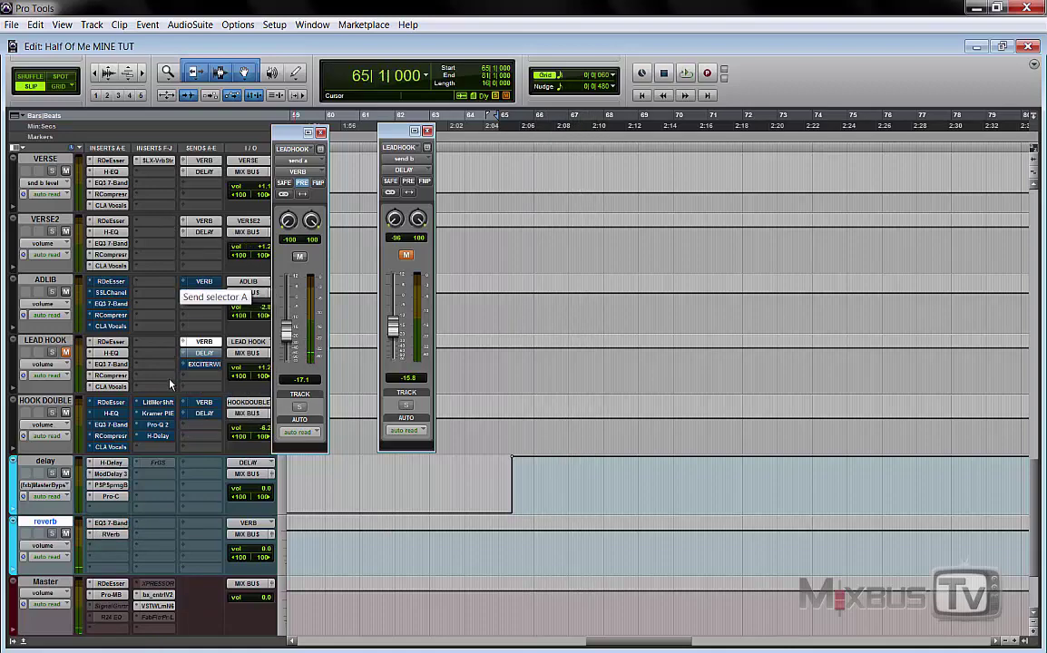
- Open the EQ3 7-Band insert on the reverb track and place its window beside the LEAD HOOK send windows
scroll(106, 294, up, 1)
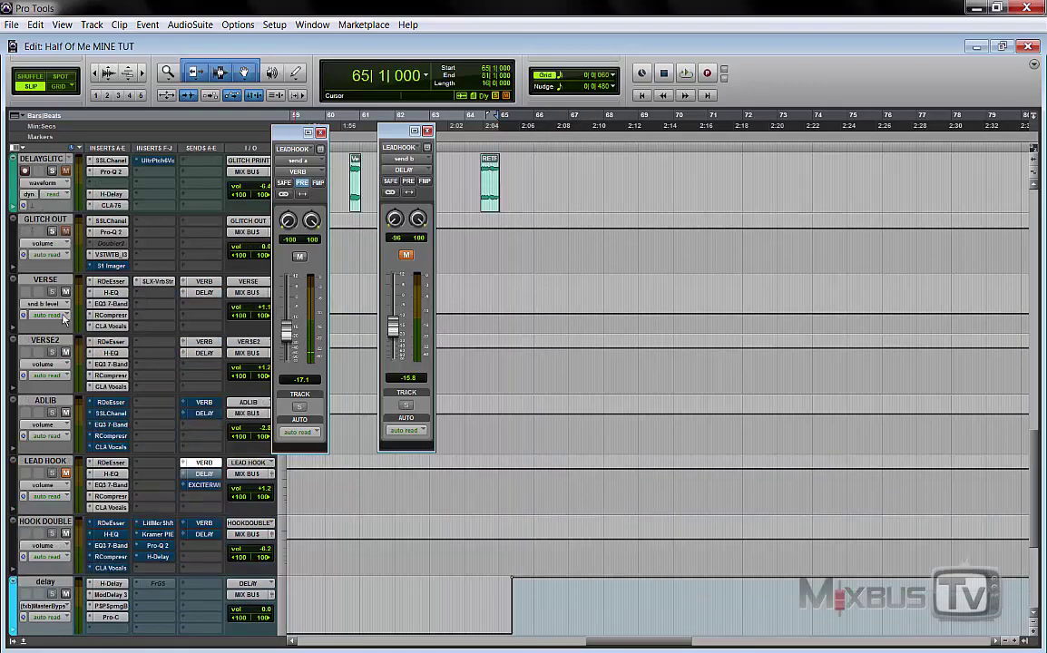
scroll(83, 441, down, 1)
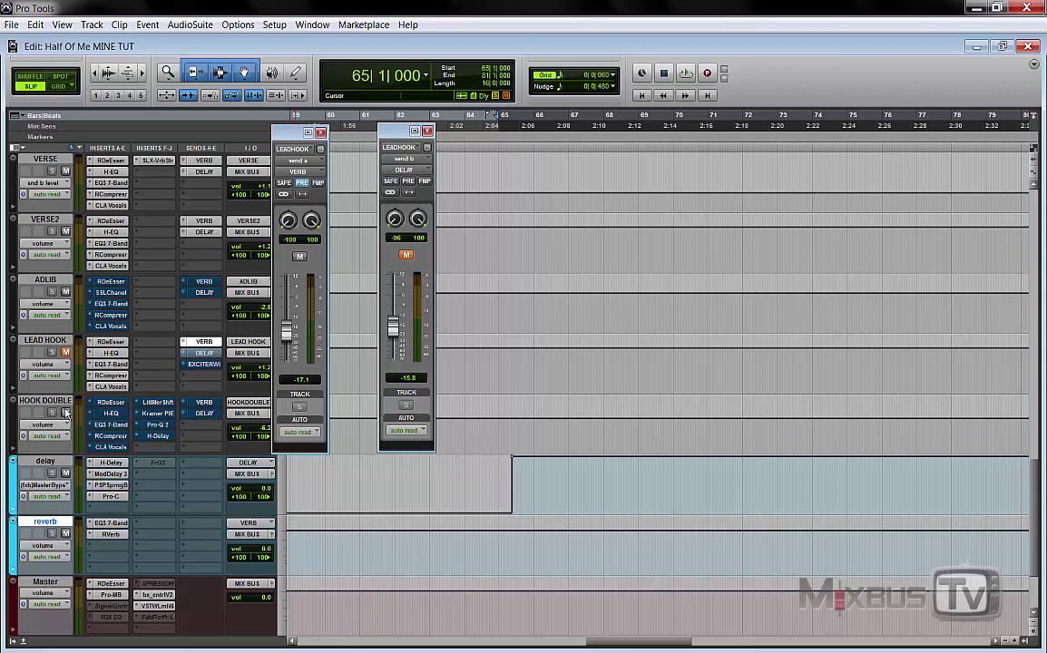
scroll(186, 264, up, 3)
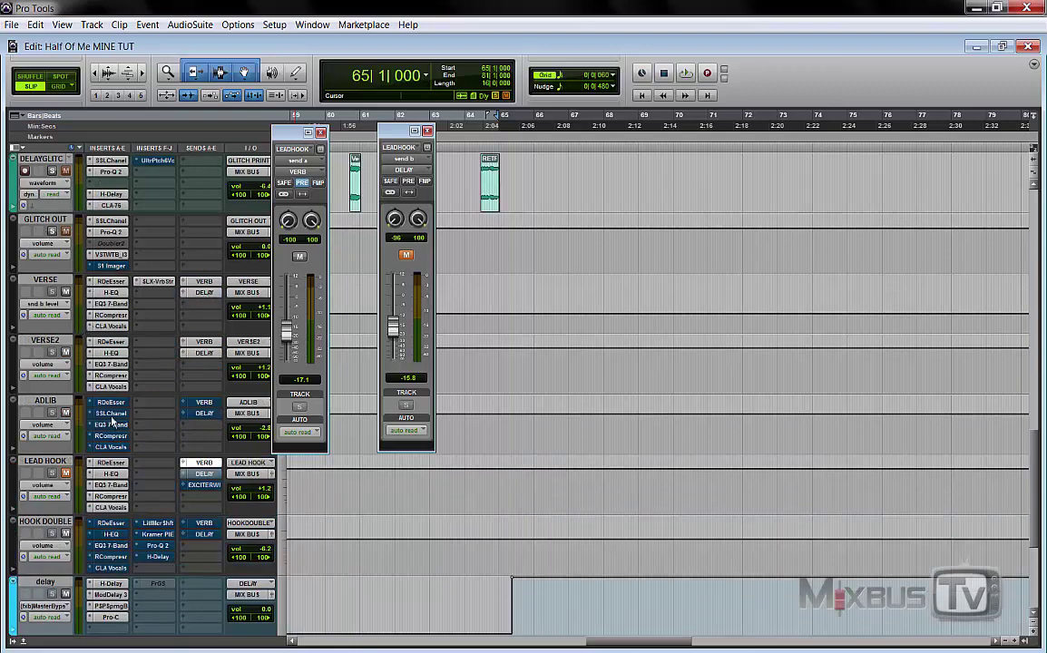
scroll(75, 471, down, 3)
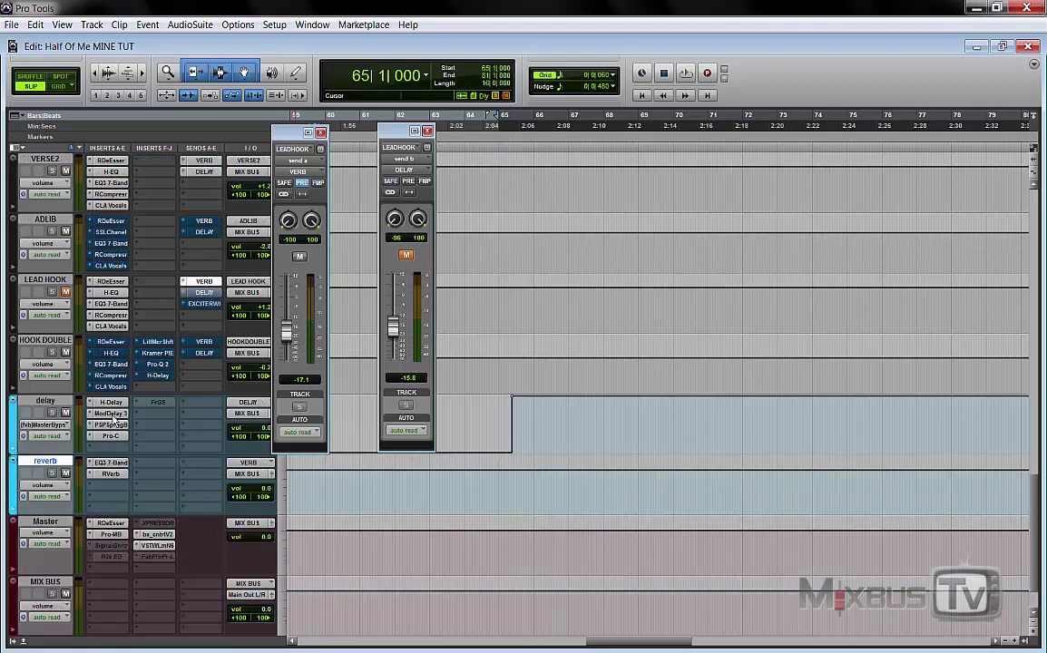
click(111, 464)
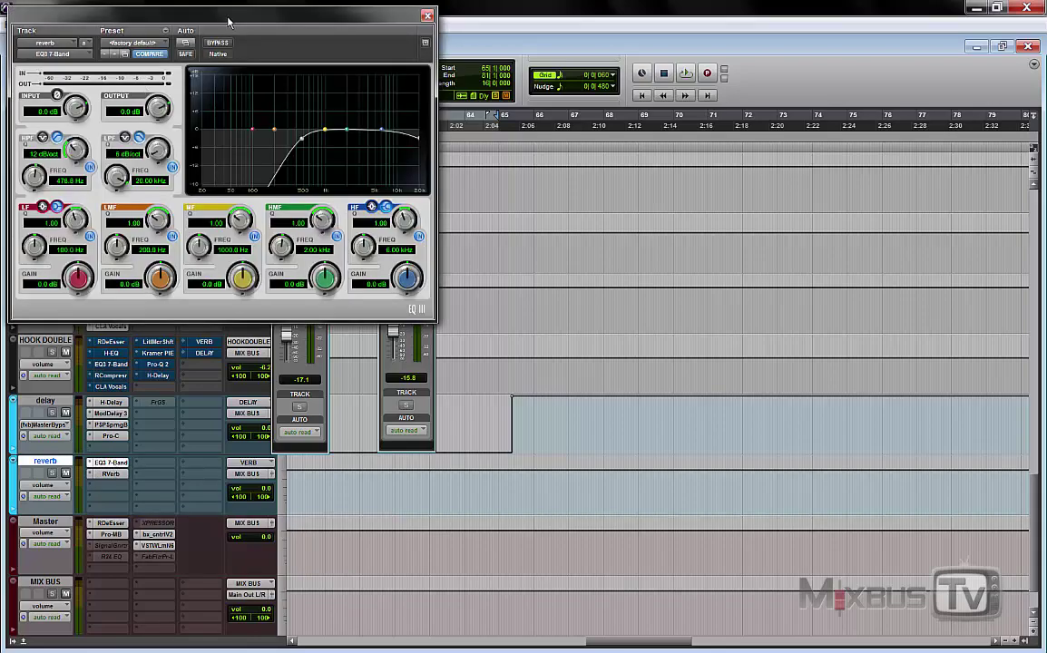
drag(229, 17, 671, 80)
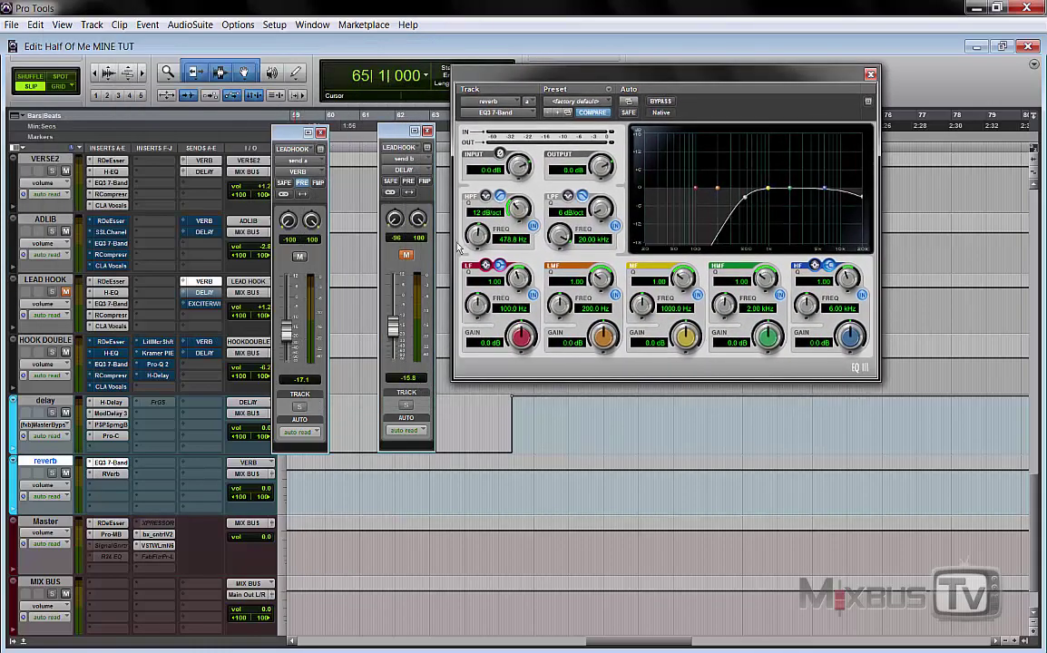
- Open the RVerb insert on the reverb track and place its window below the EQ3 7-Band window
click(111, 474)
drag(263, 18, 694, 373)
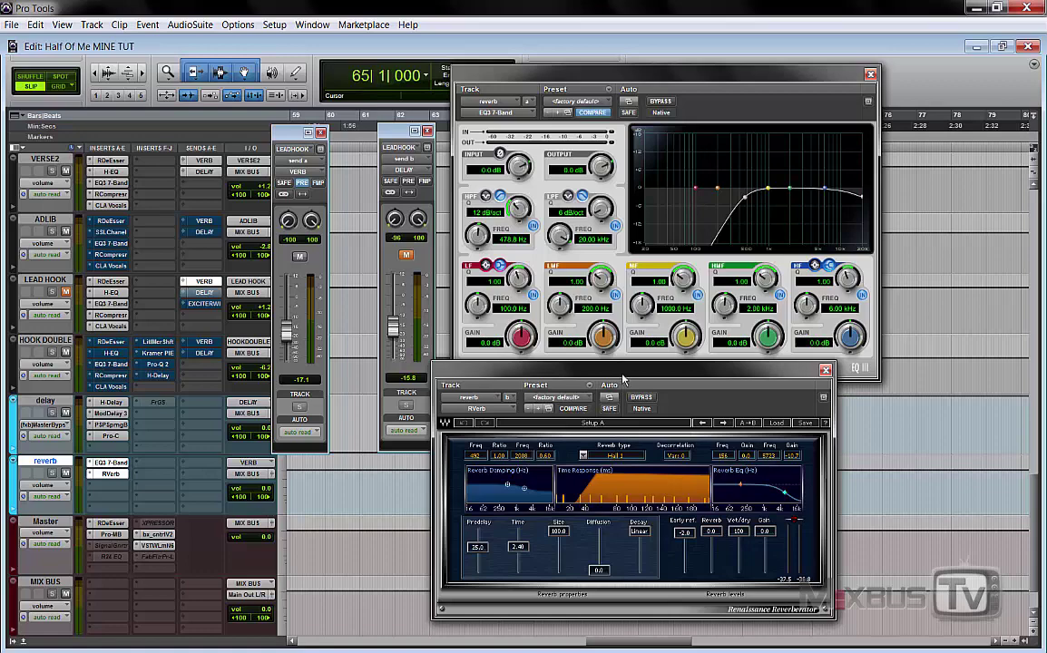
drag(623, 379, 632, 397)
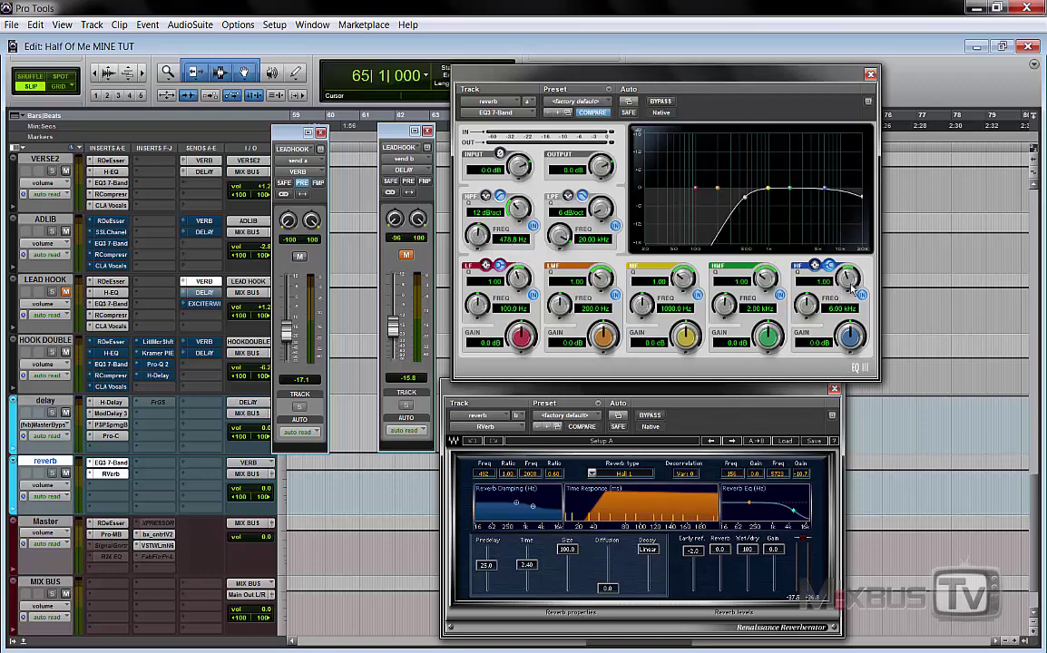
- Play the reverb return alone and raise the reverb track's volume to +12.0 dB
key(space)
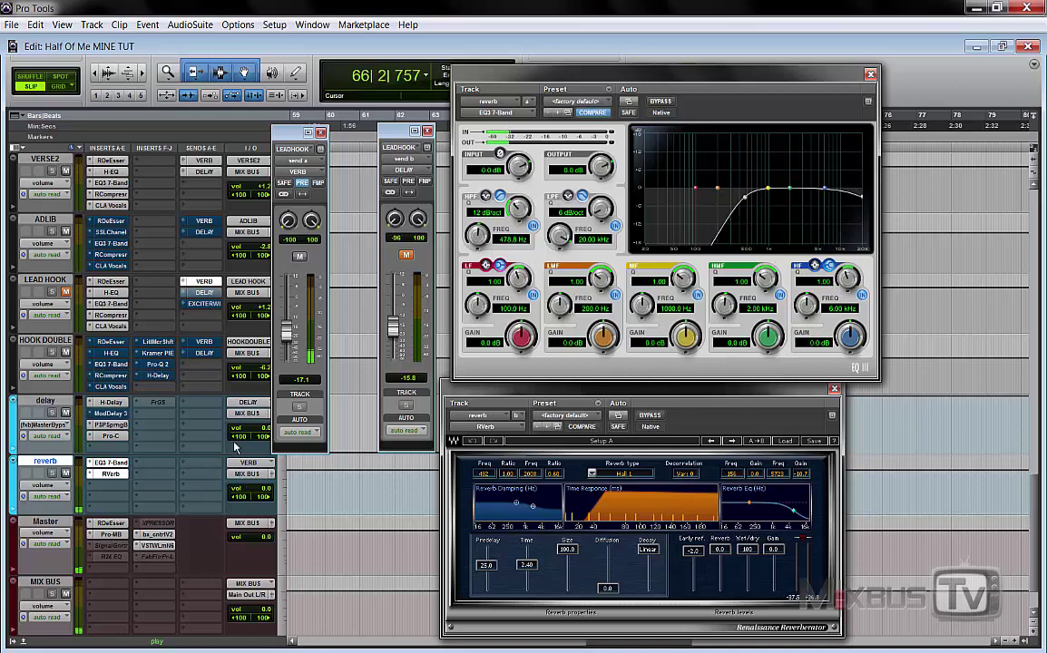
click(271, 487)
drag(27, 201, 29, 93)
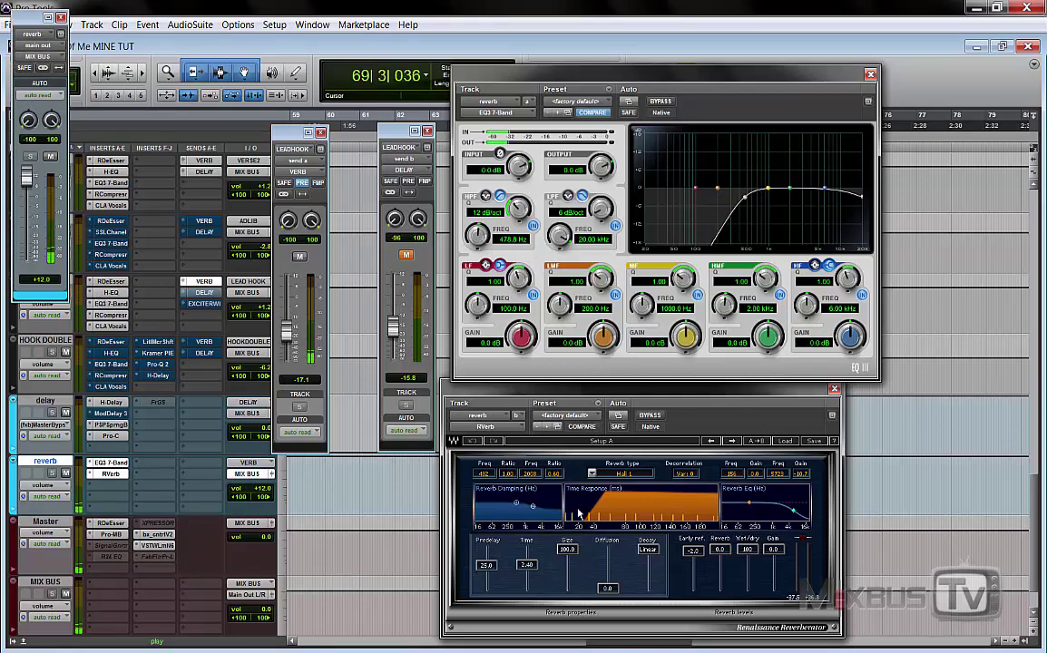
- Stop playback, turn RVerb's Reverb level off to isolate the early reflections, and return it to 0.0
key(space)
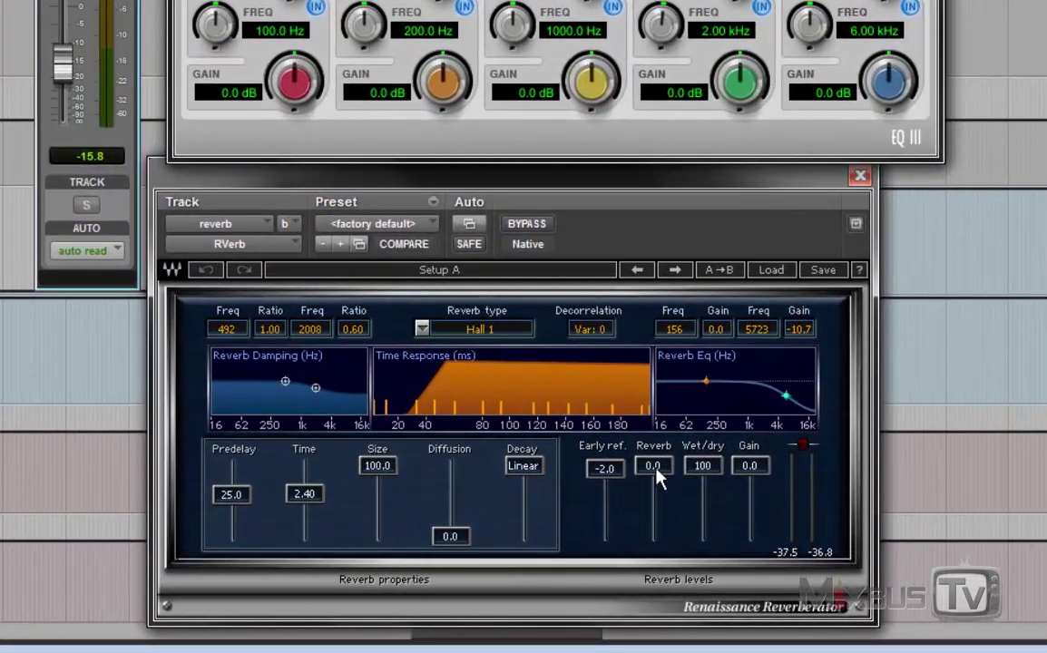
drag(657, 469, 658, 544)
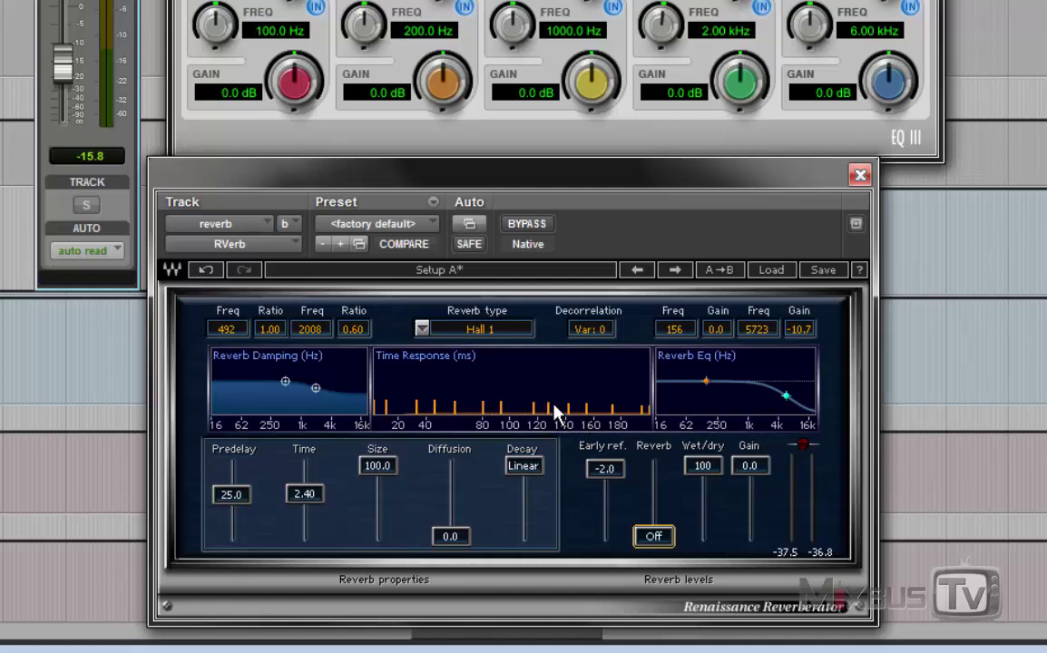
drag(654, 536, 653, 466)
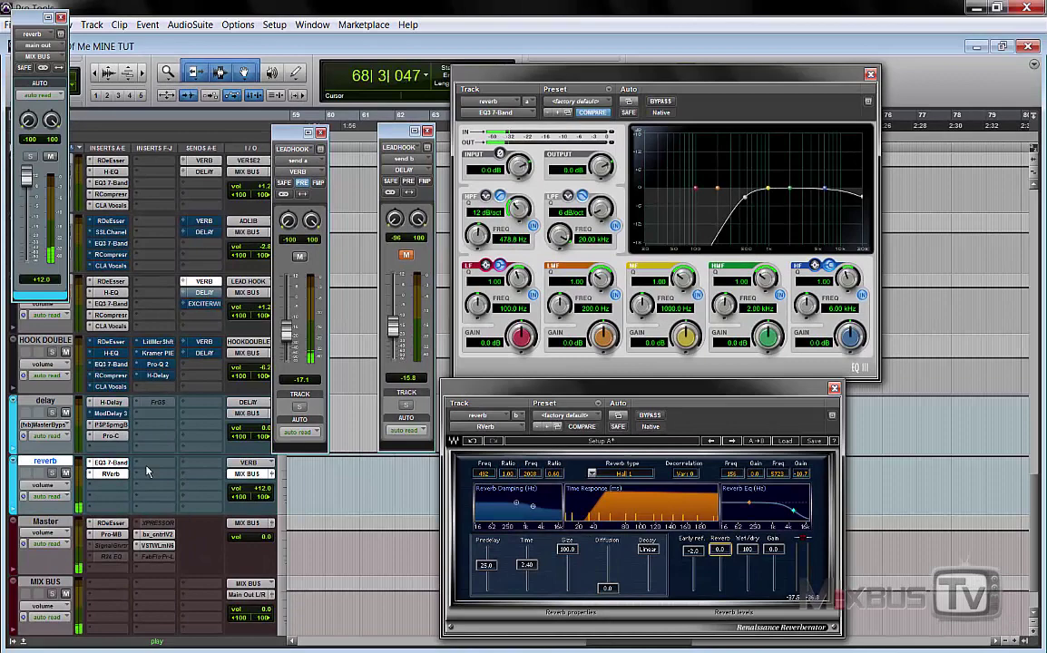
- Compare the reverb return with the reverb track's EQ3 7-Band bypassed and active during playback
ctrl+click(114, 463)
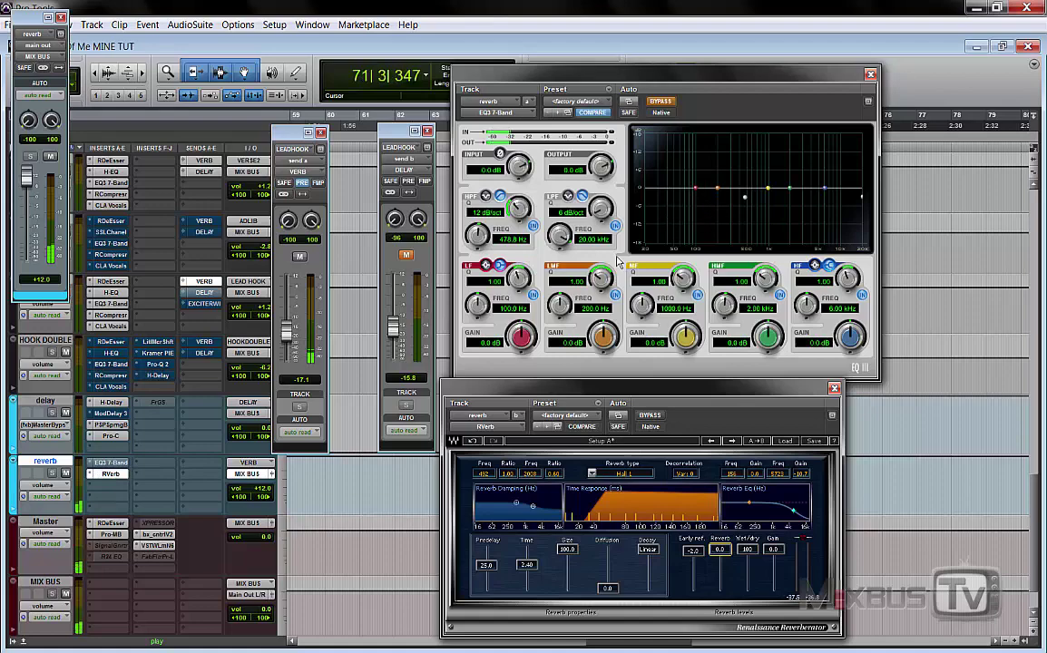
ctrl+click(111, 464)
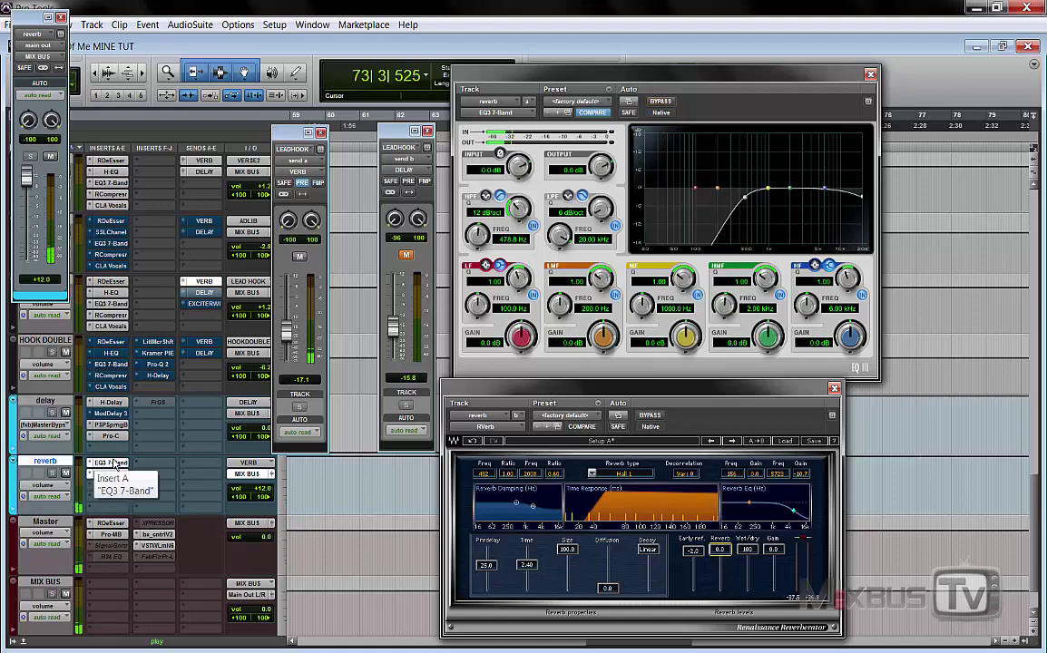
- Close the reverb track's output fader window, unmute the LEAD HOOK track and listen to it with the reverb
click(60, 17)
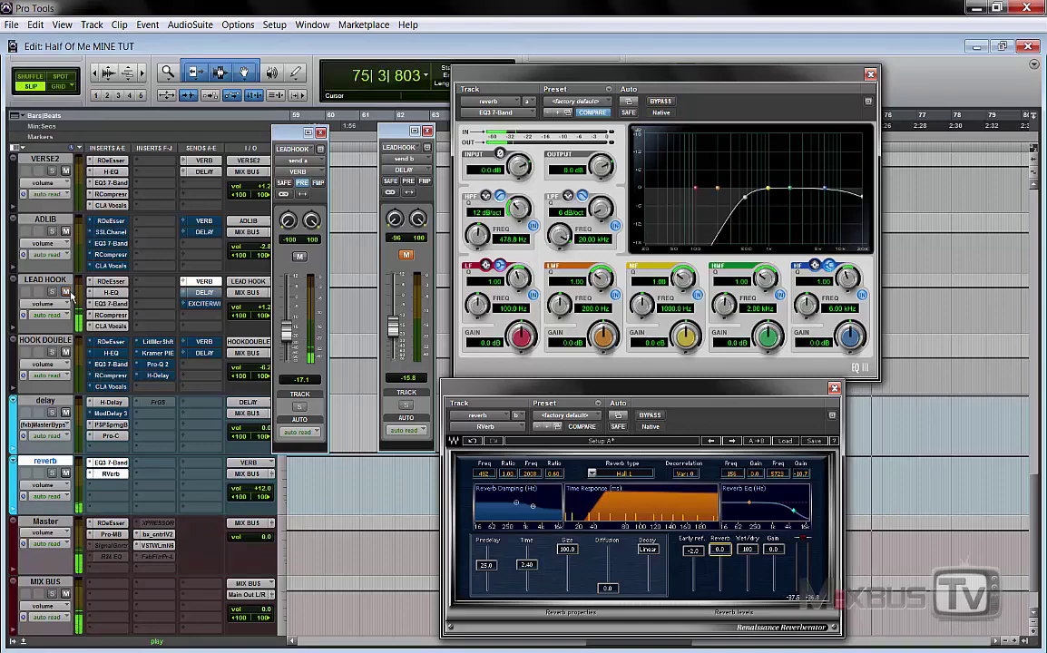
click(65, 291)
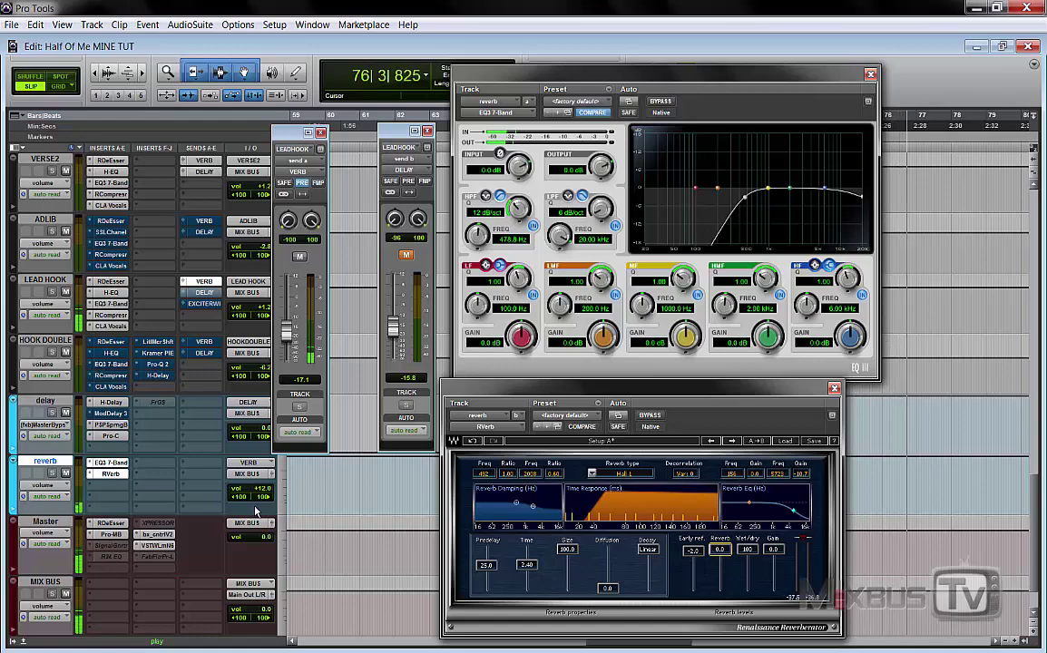
key(space)
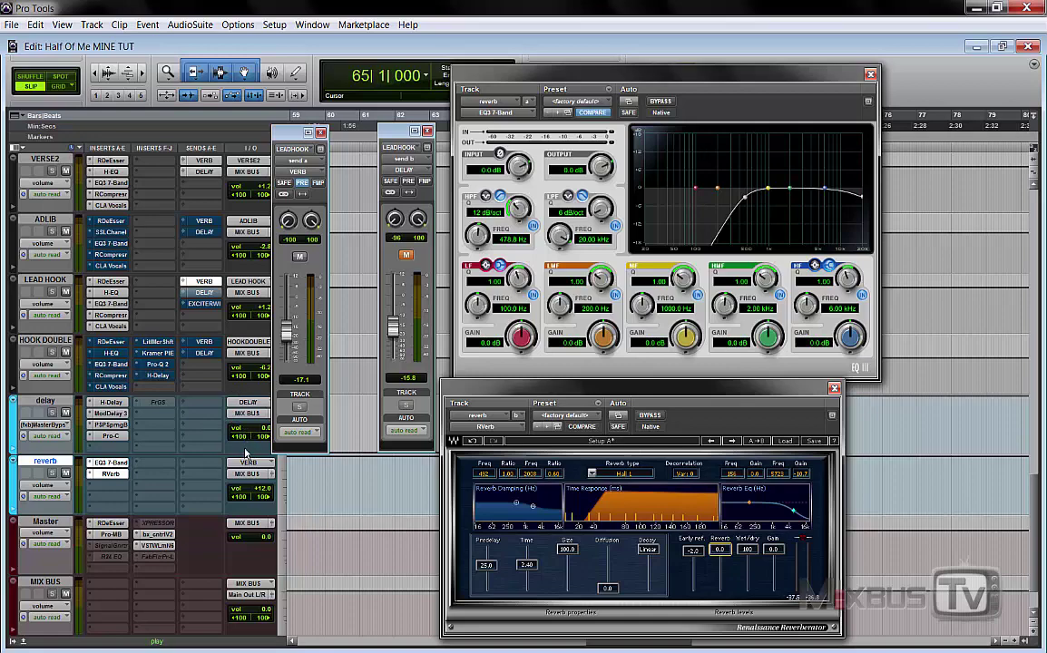
key(space)
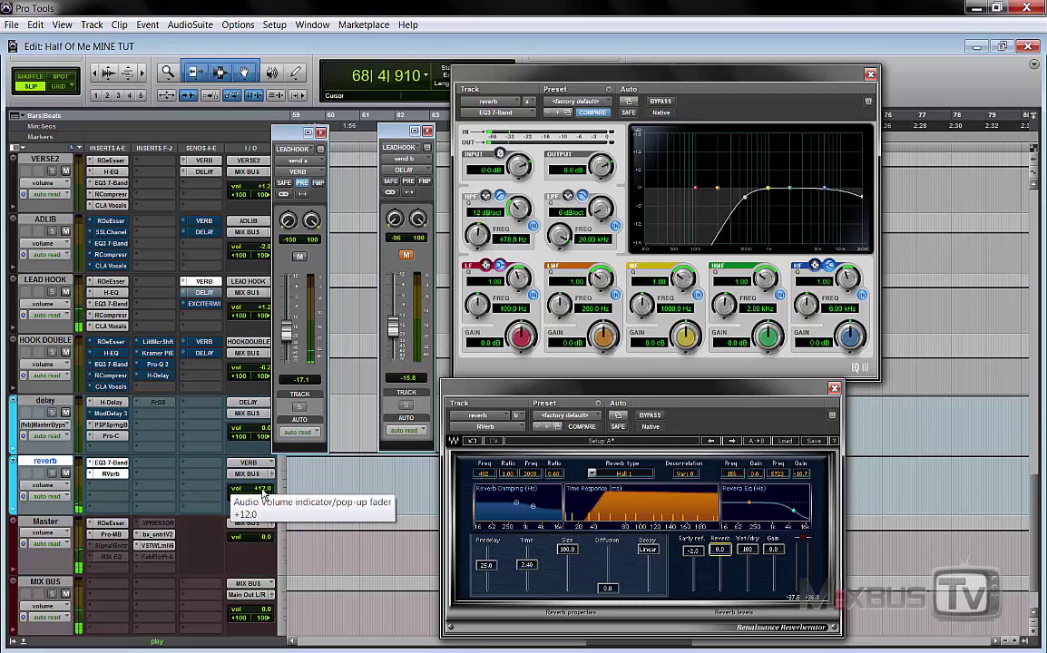
- Reset the reverb track's volume to 0.0 dB during playback, listen to the balance and stop
ctrl+click(262, 492)
ctrl+click(262, 492)
ctrl+click(262, 492)
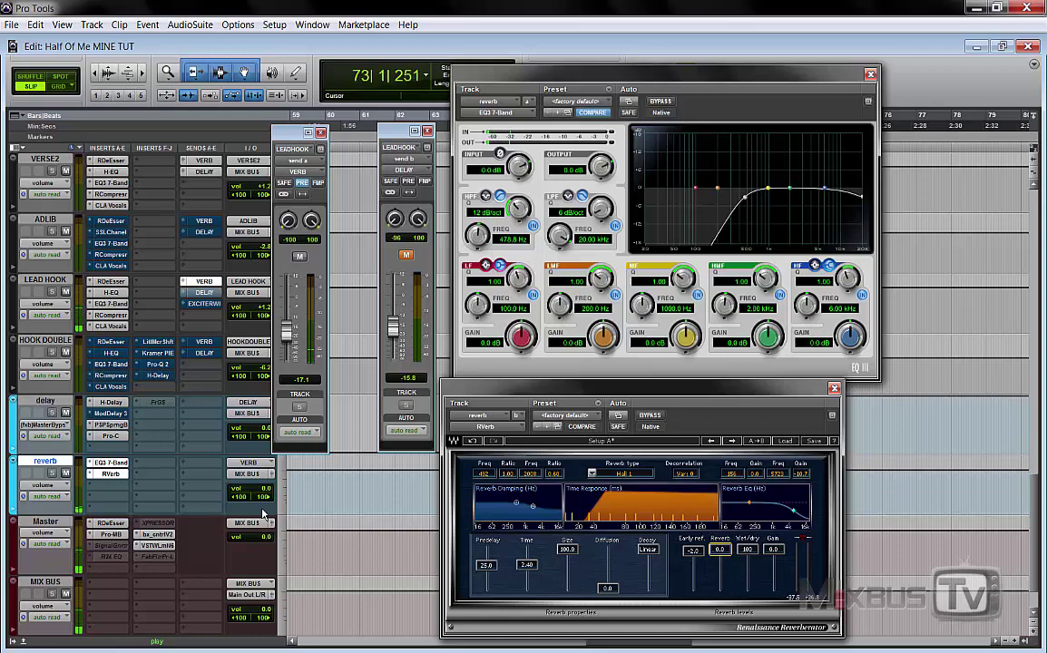
key(space)
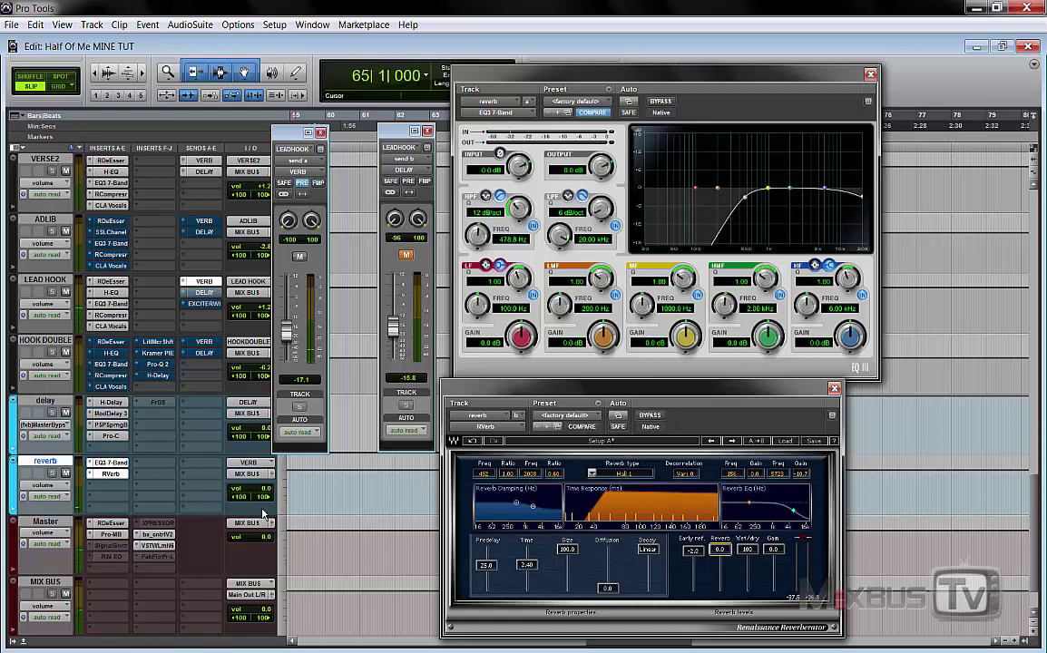
- Bypass the H-Delay insert on the Hook track, listen to the vocal without it, and re-enable the insert
scroll(258, 442, up, 7)
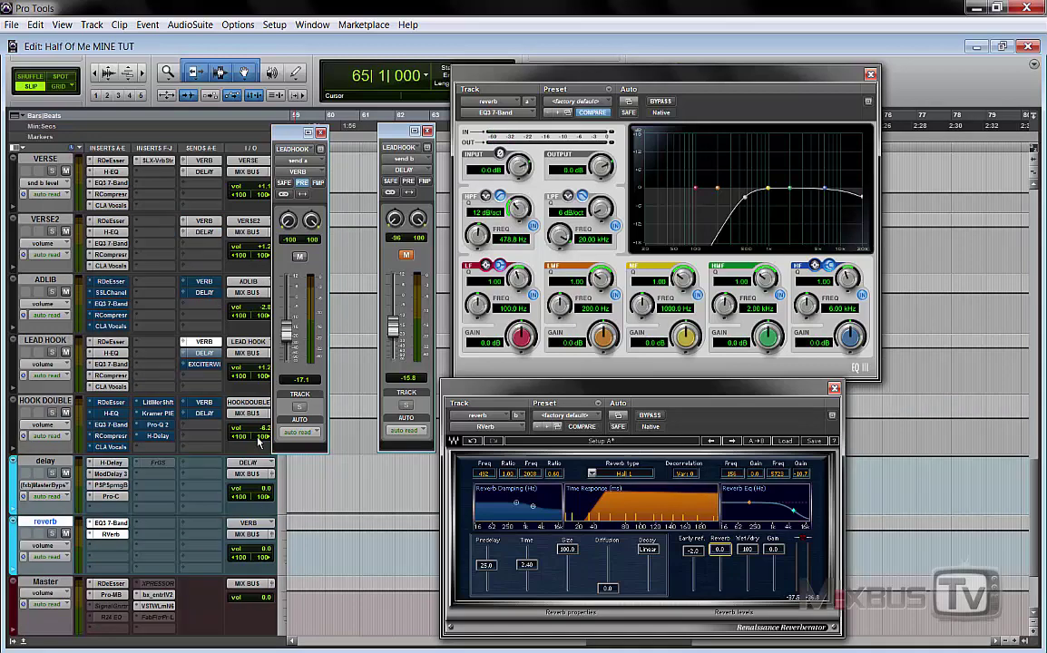
scroll(245, 437, up, 10)
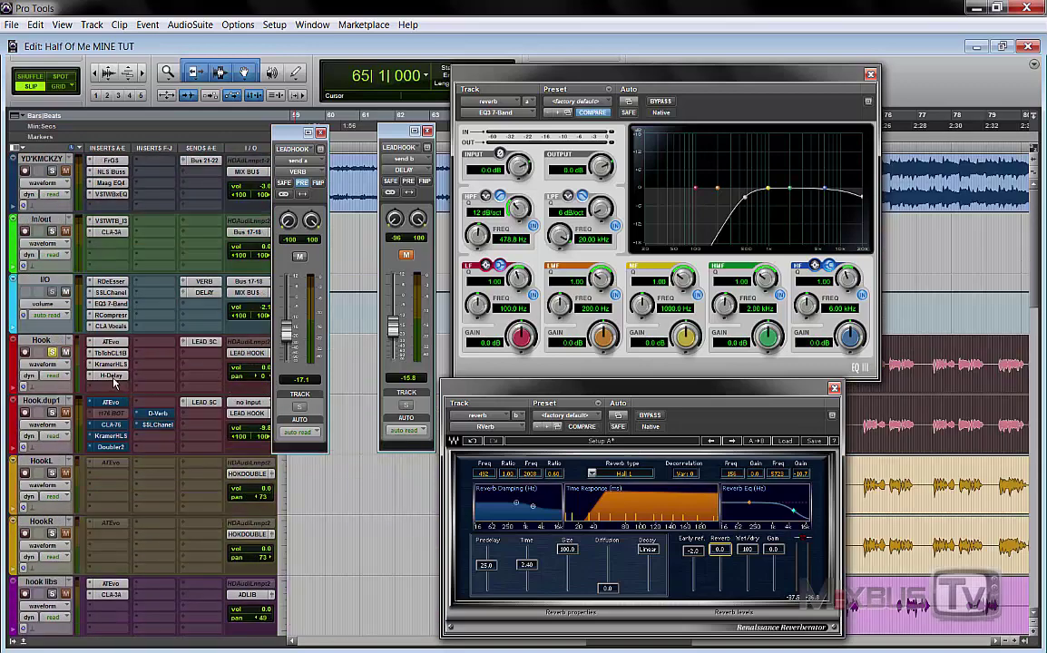
key(space)
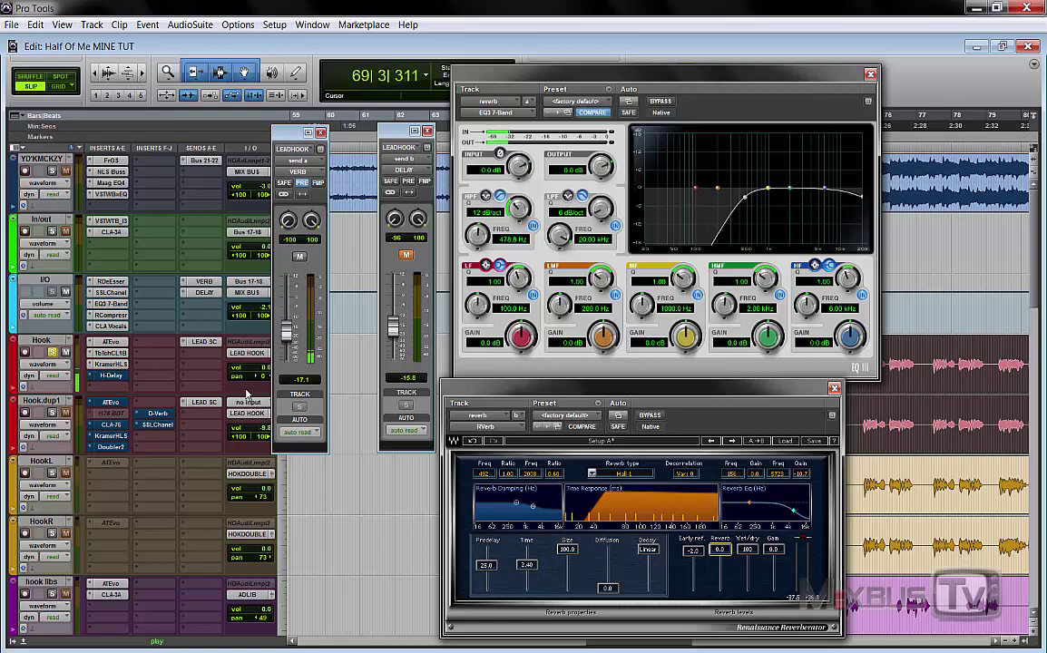
key(space)
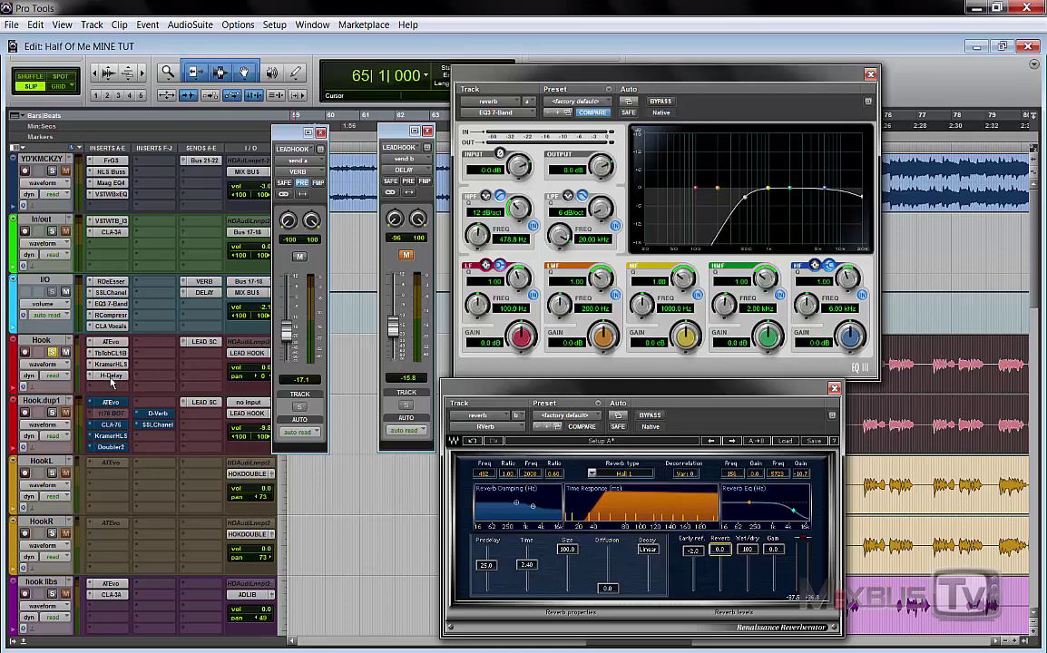
- Play the hook vocal with its H-Delay insert active while viewing the LEAD HOOK and reverb tracks
scroll(246, 400, down, 3)
scroll(247, 400, down, 10)
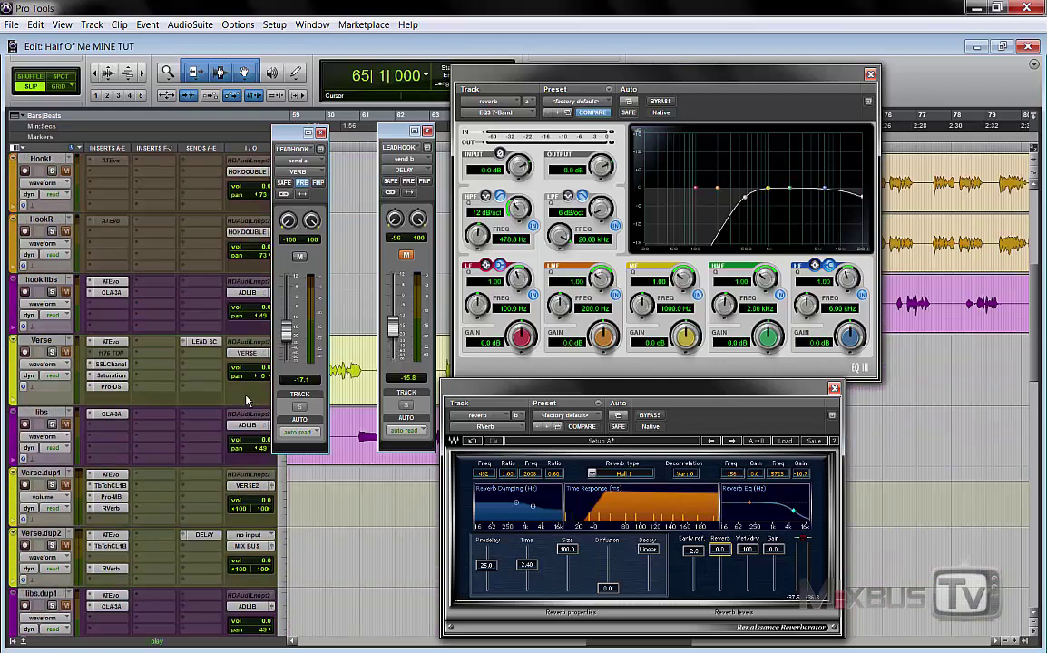
key(space)
scroll(247, 400, down, 3)
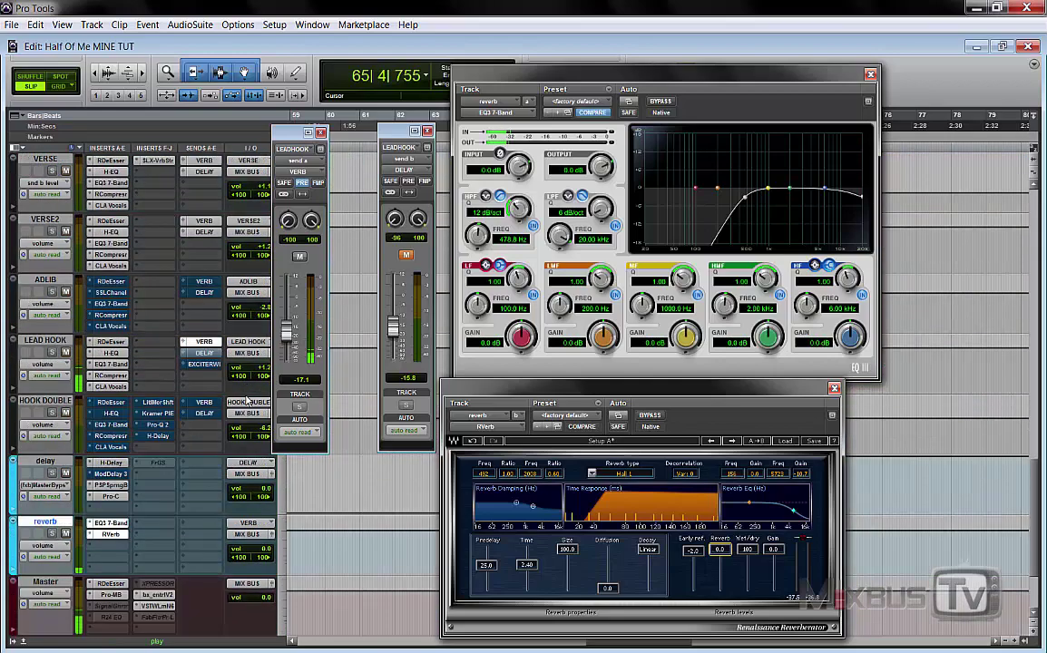
scroll(243, 422, down, 3)
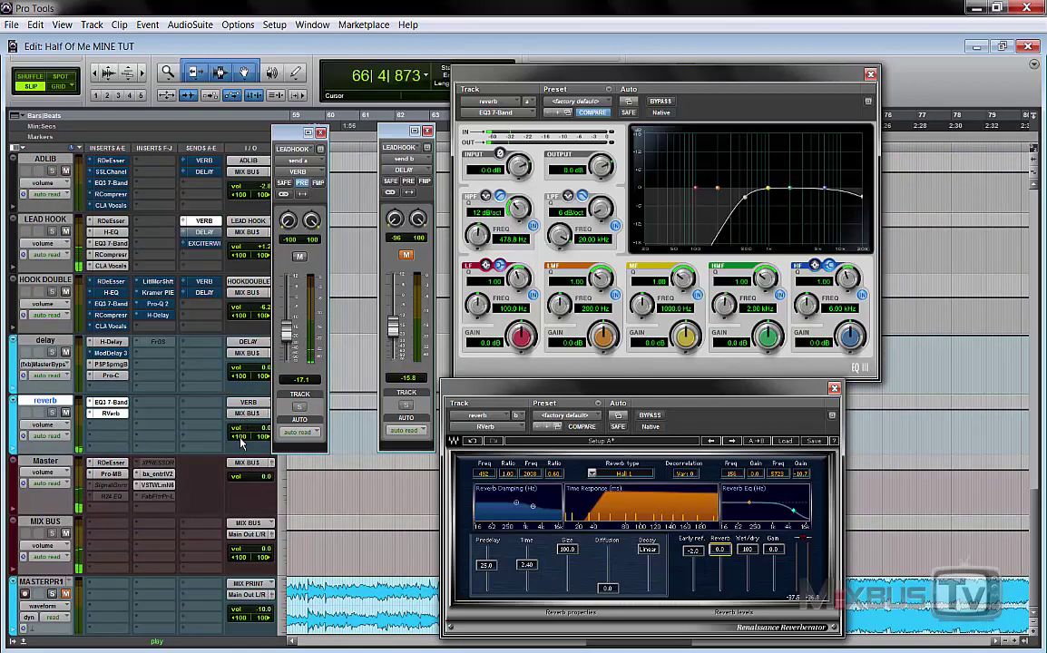
scroll(241, 442, up, 1)
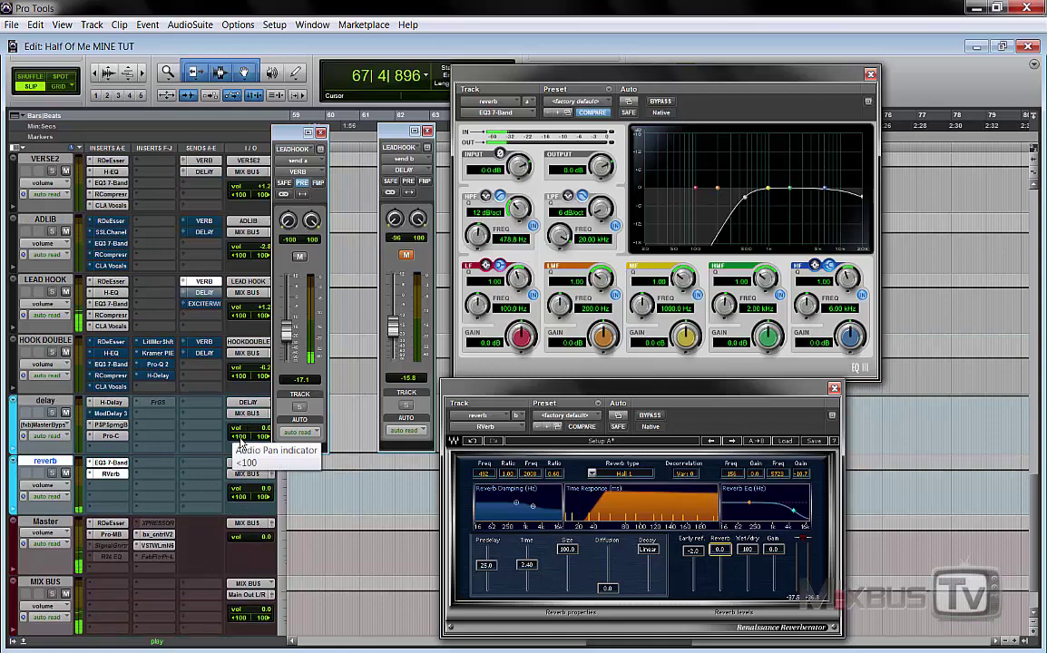
key(space)
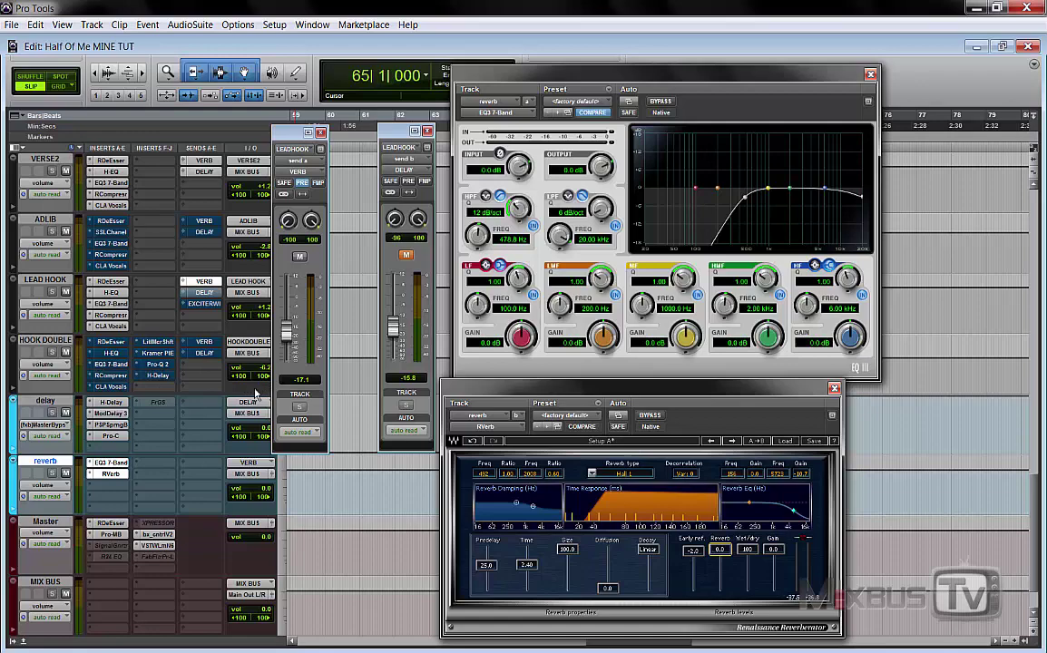
- Unmute the DELAY send on the LEAD HOOK track and close the reverb track's RVerb and EQ3 7-Band windows
key(space)
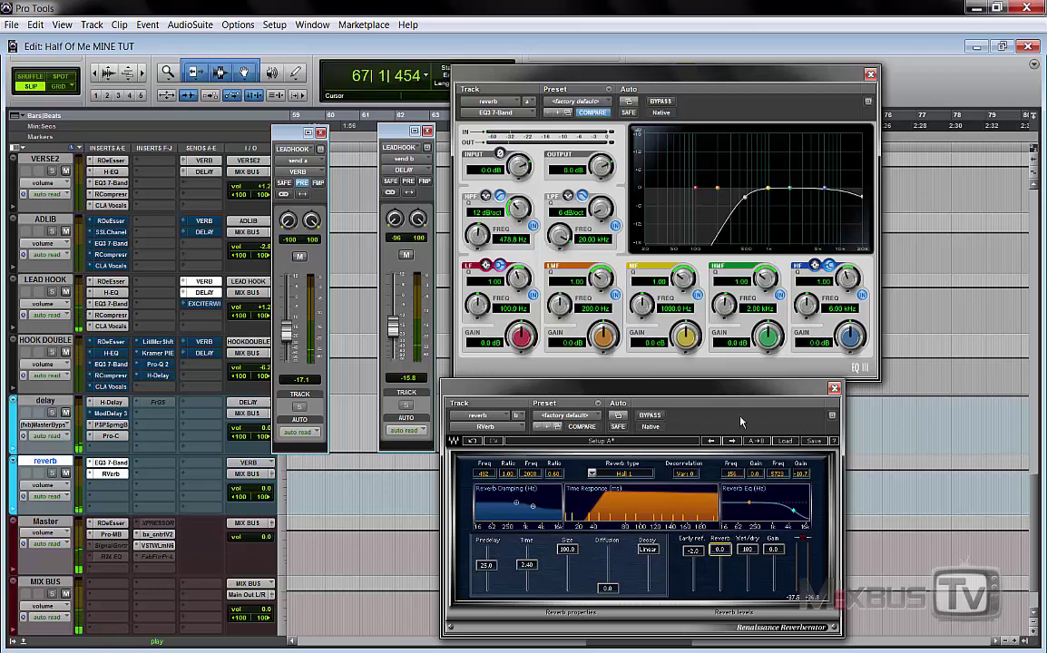
click(835, 390)
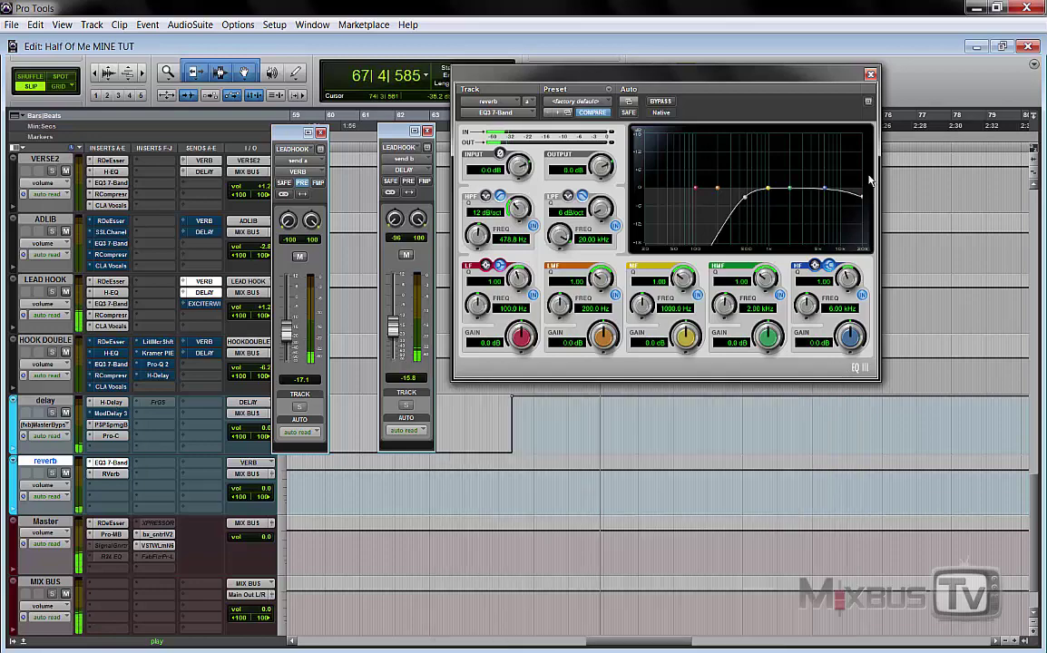
click(870, 73)
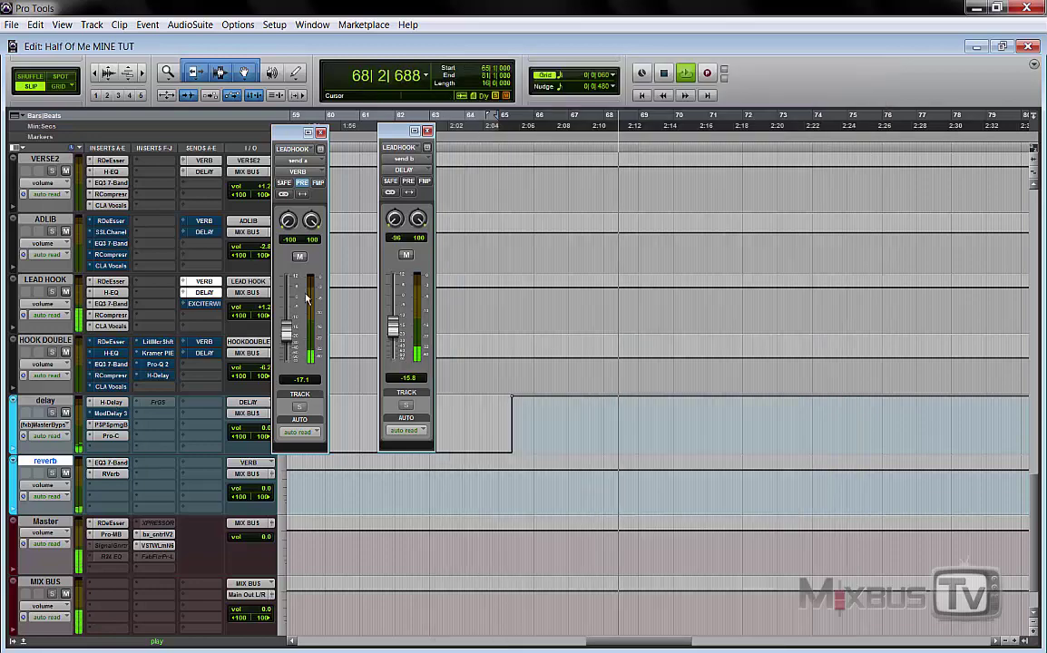
- Open the H-Delay and Mod Delay III inserts on the delay track and arrange their windows side by side
click(116, 405)
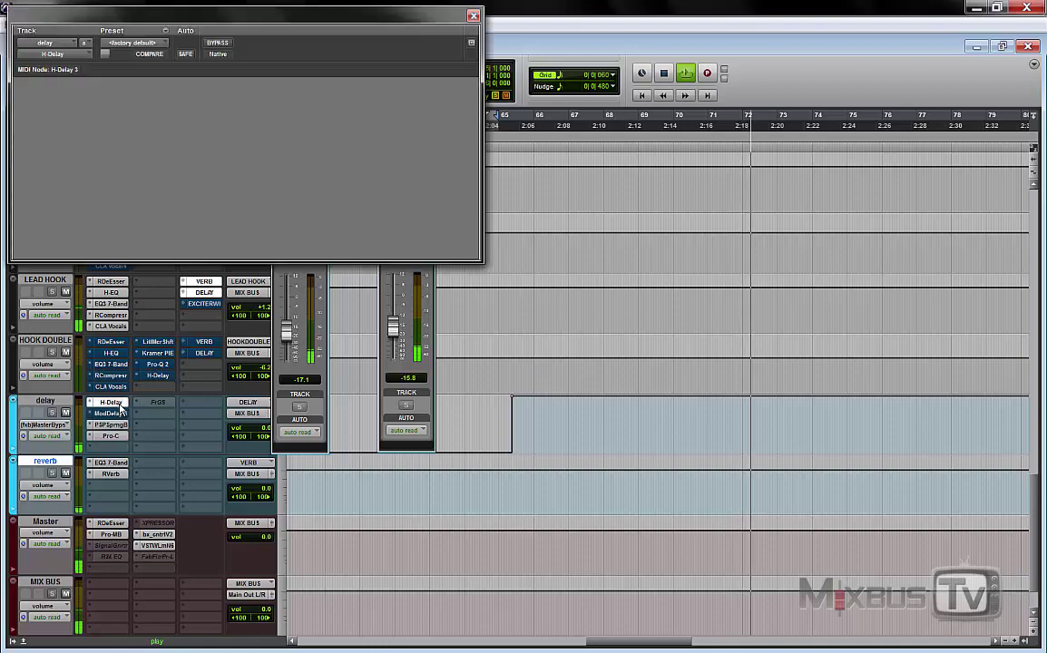
drag(392, 20, 726, 63)
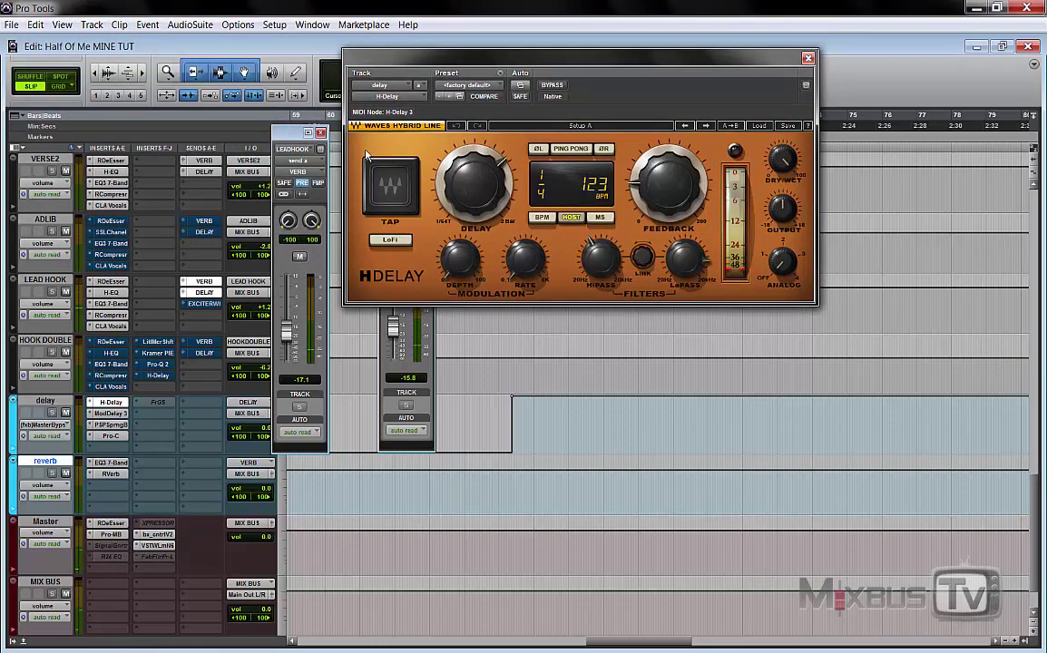
drag(453, 65, 564, 70)
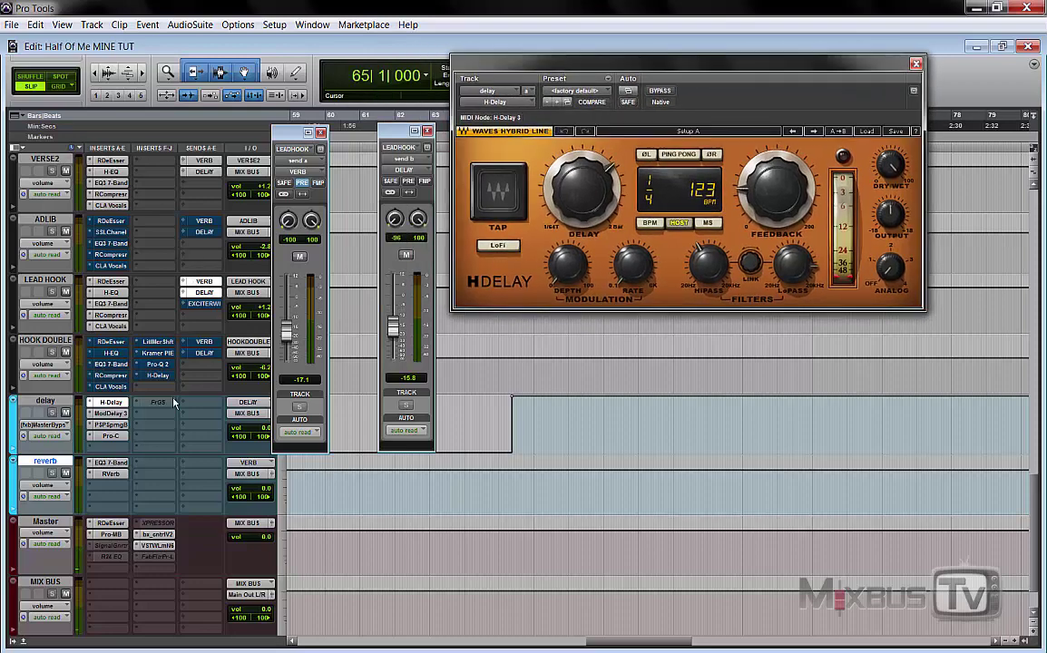
click(114, 415)
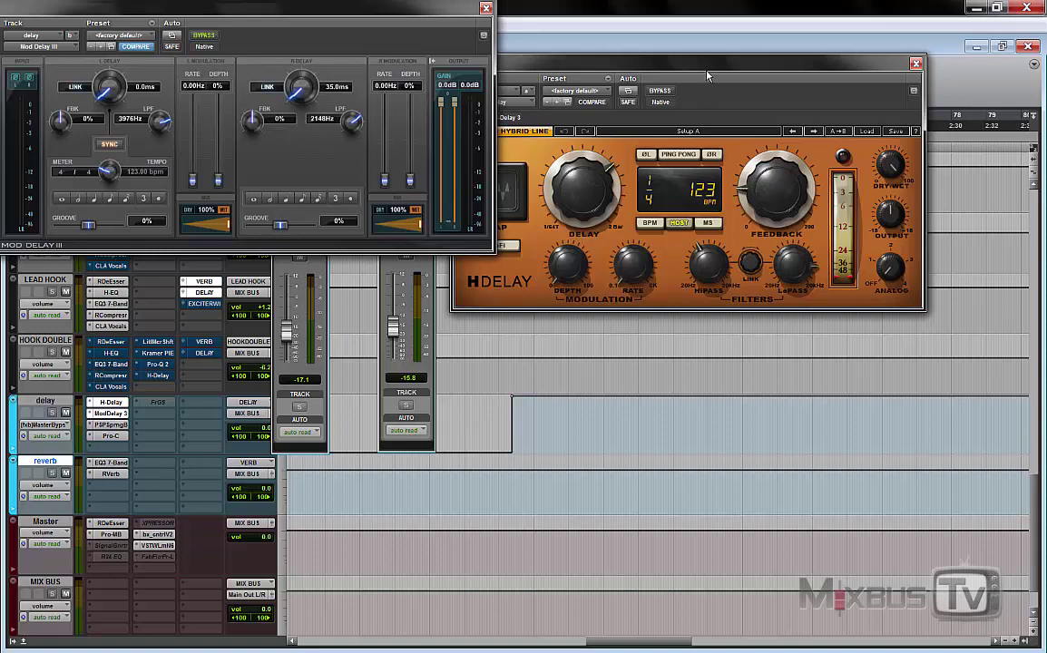
drag(707, 76, 735, 72)
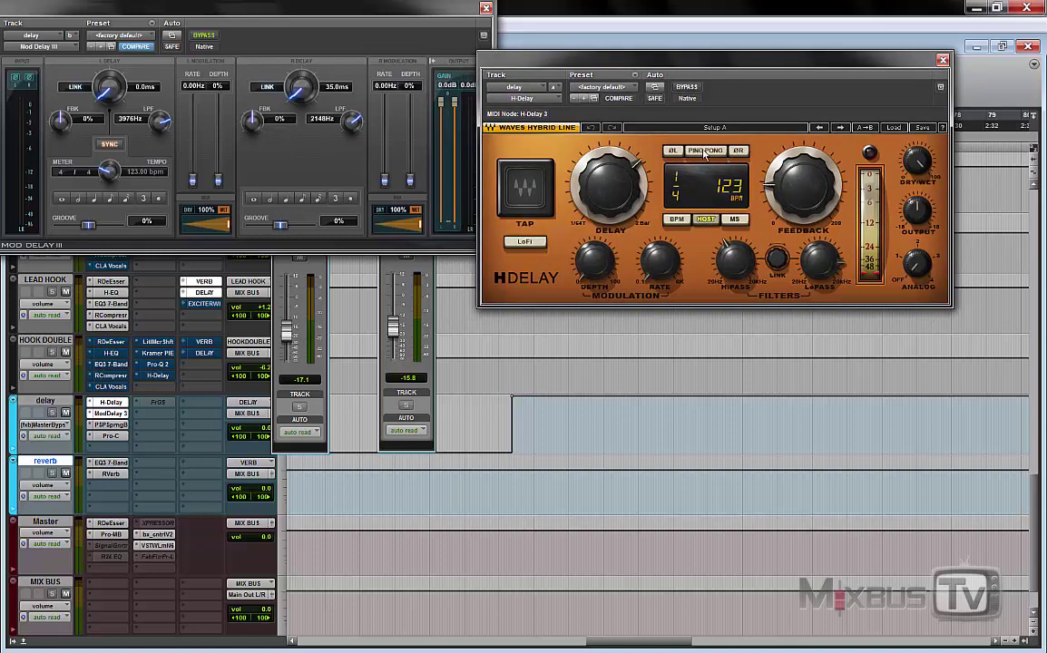
- Close Mod Delay III, switch the solo from the Hook track to the Verse track and play it while viewing the delay track
scroll(161, 349, up, 10)
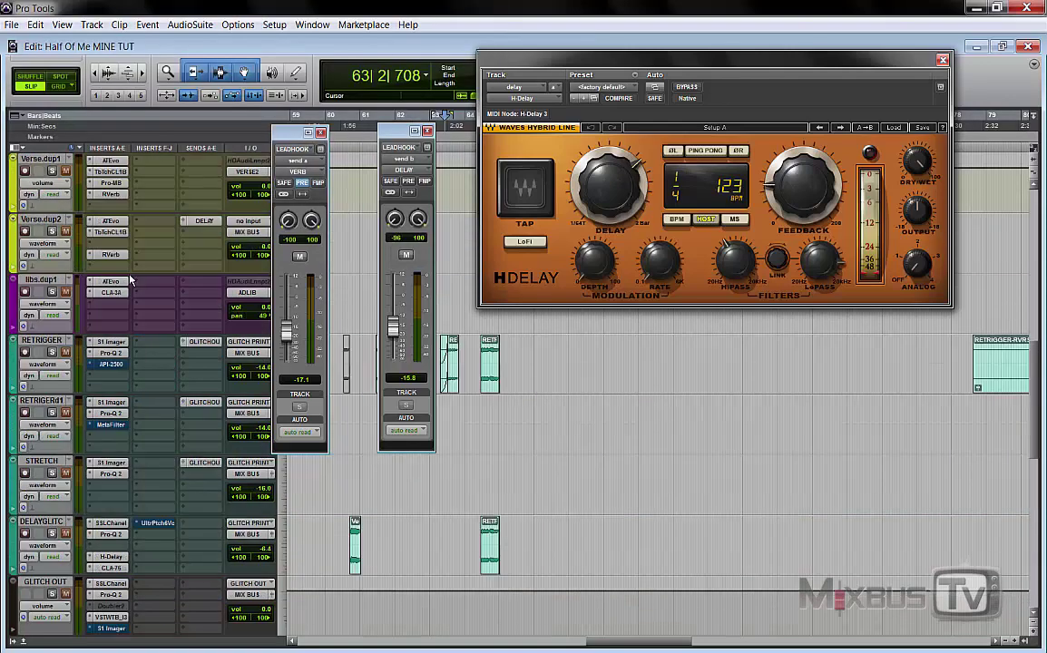
scroll(127, 289, up, 4)
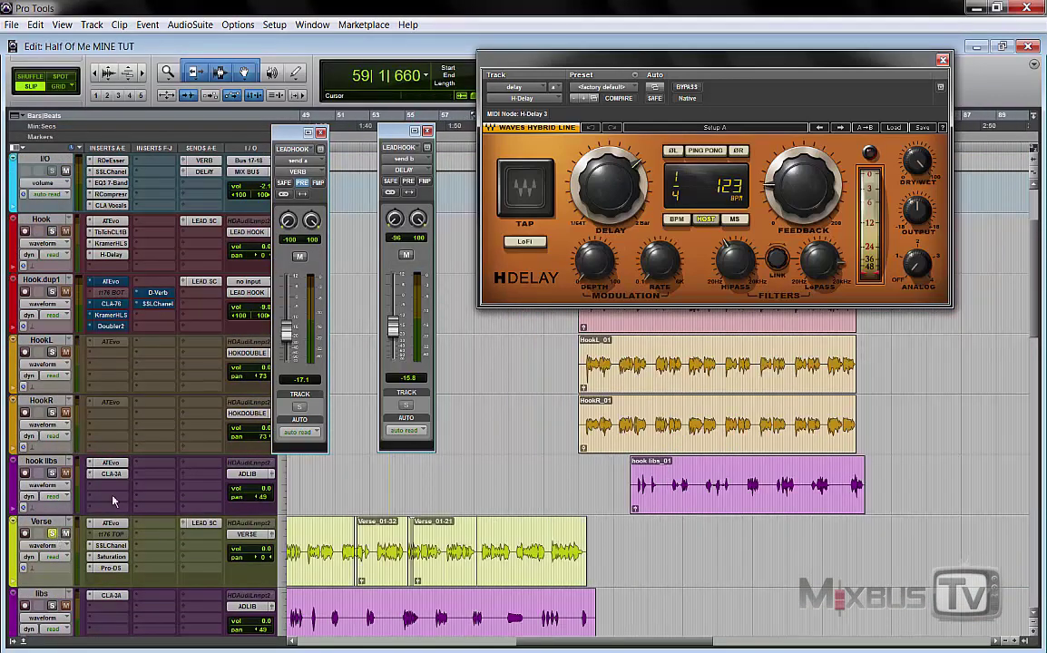
scroll(101, 445, down, 10)
scroll(154, 416, down, 10)
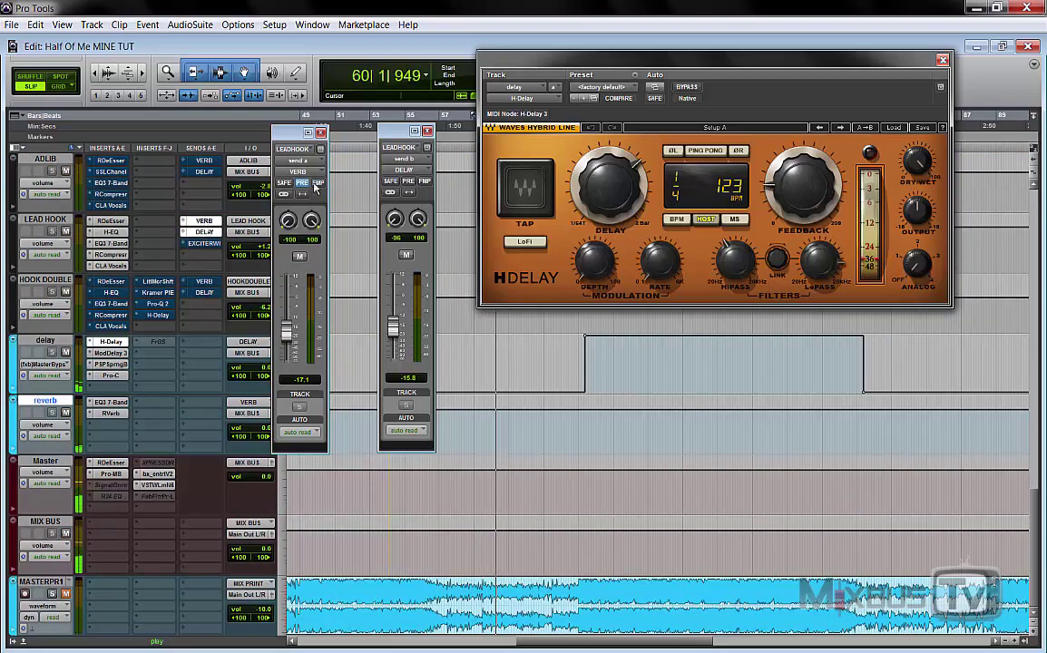
- Close both LEAD HOOK send windows and open the delay track's Mod Delay III insert, placing it beside H-Delay
click(428, 132)
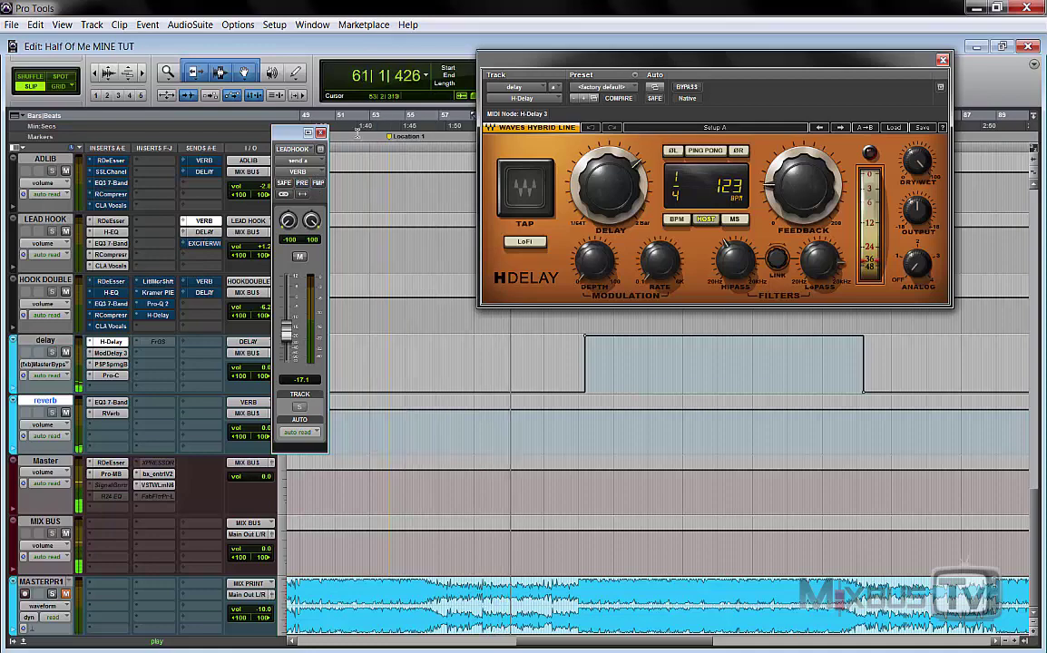
click(320, 133)
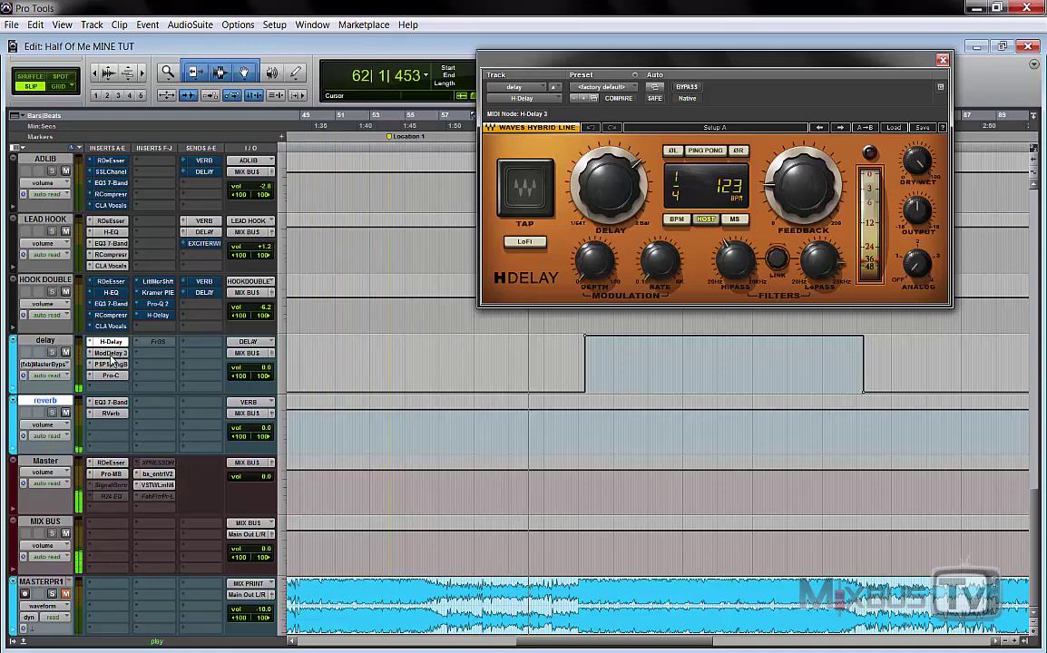
click(103, 354)
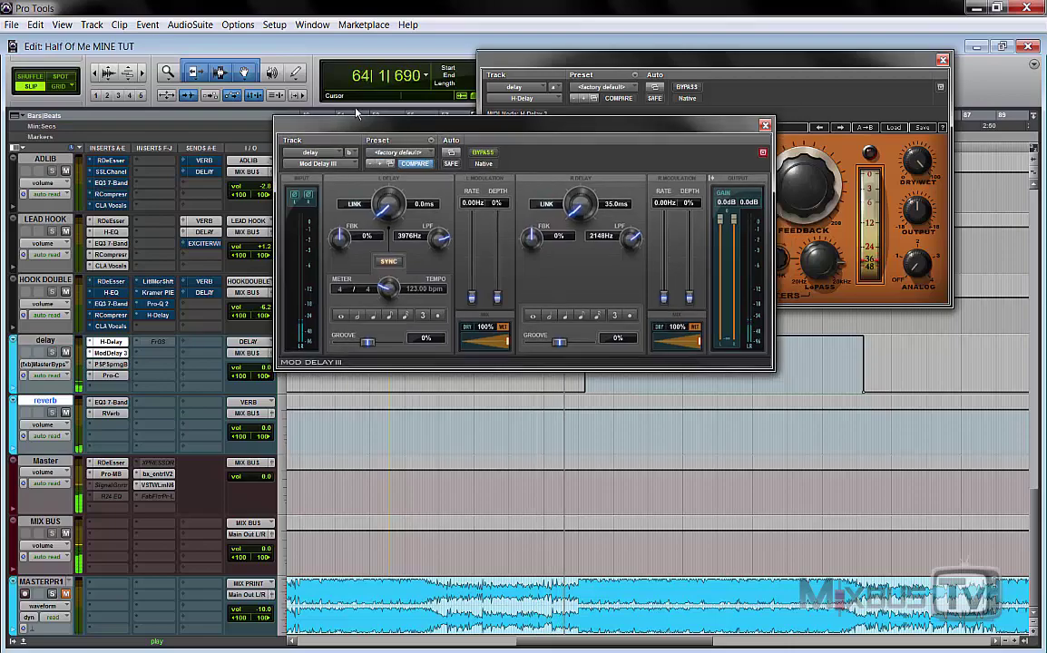
drag(452, 137, 194, 79)
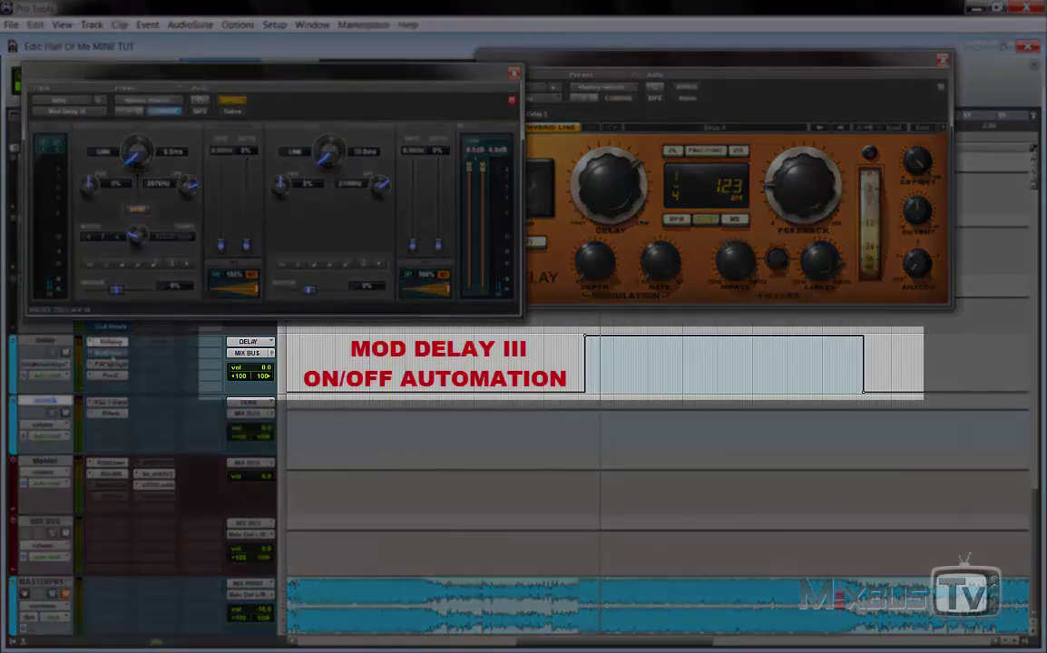
drag(432, 80, 433, 64)
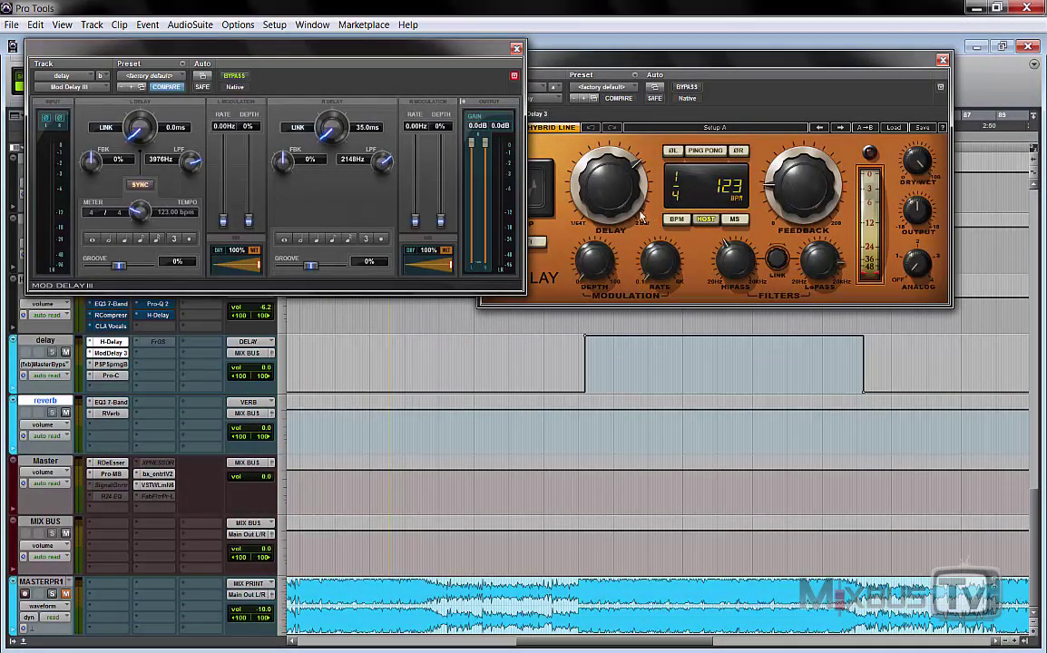
- Close Mod Delay III and switch the solo from the Verse track to the Hook and Hook.dup1 tracks
click(516, 47)
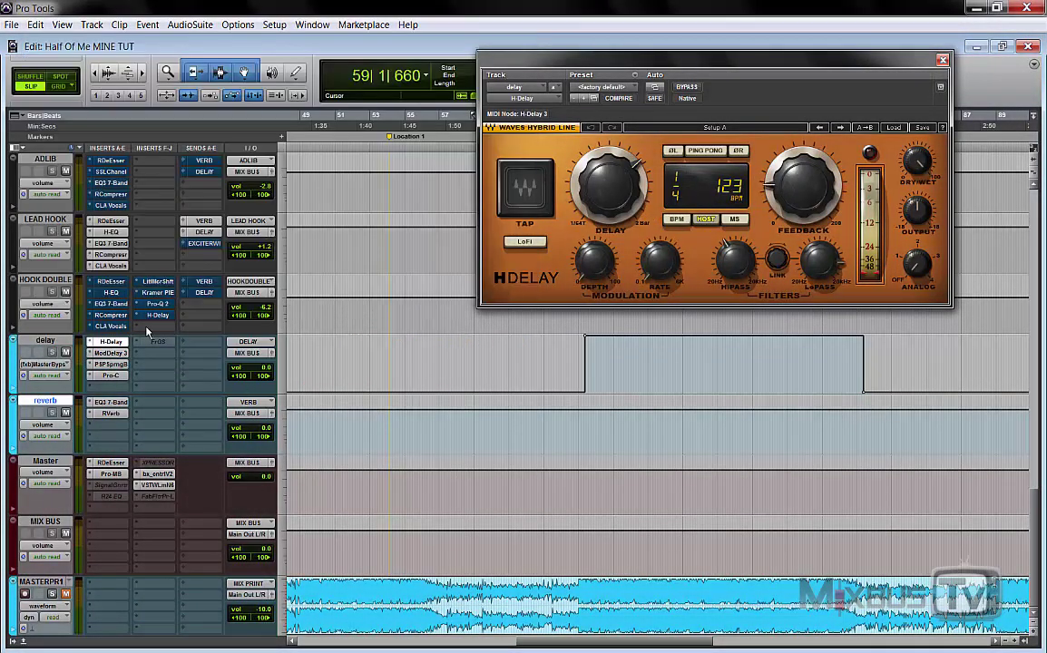
scroll(147, 333, up, 10)
scroll(147, 333, up, 3)
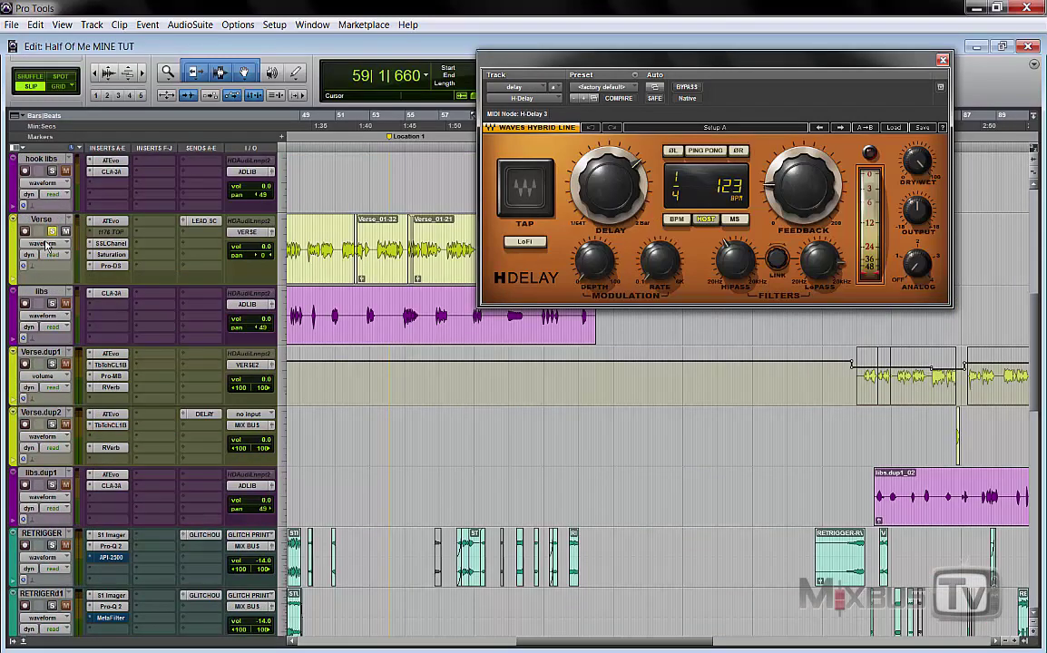
scroll(52, 238, up, 6)
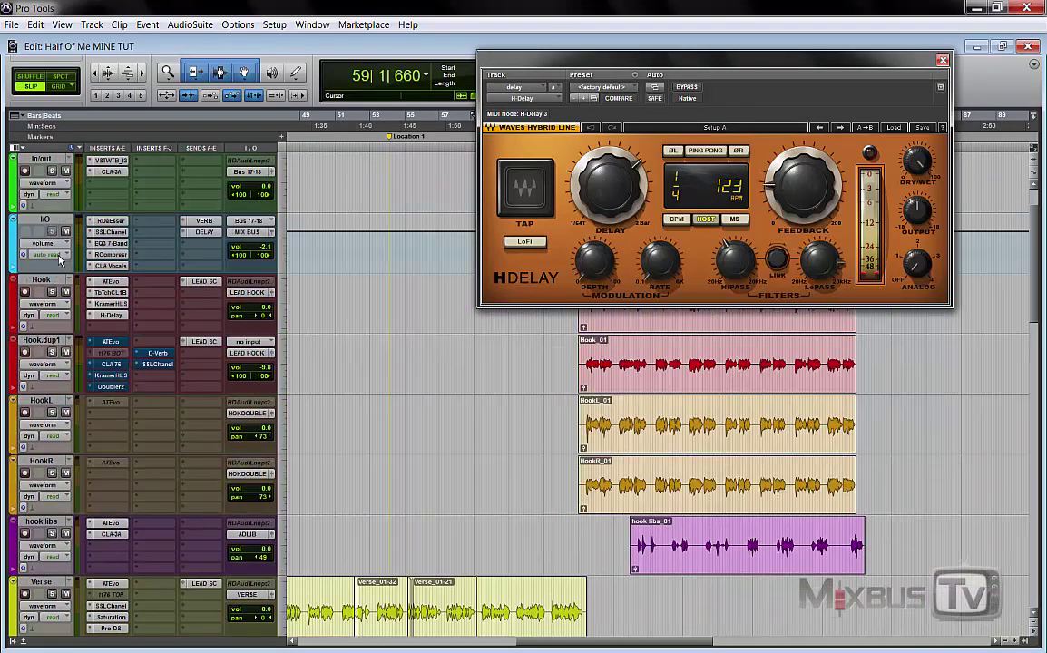
click(52, 292)
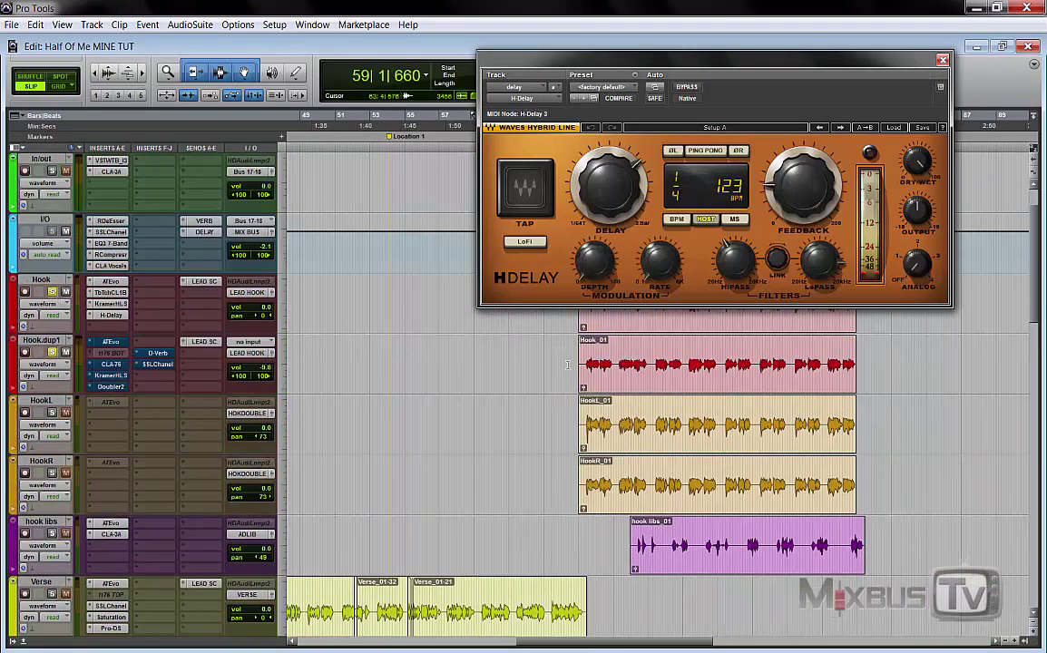
key(space)
scroll(127, 365, down, 15)
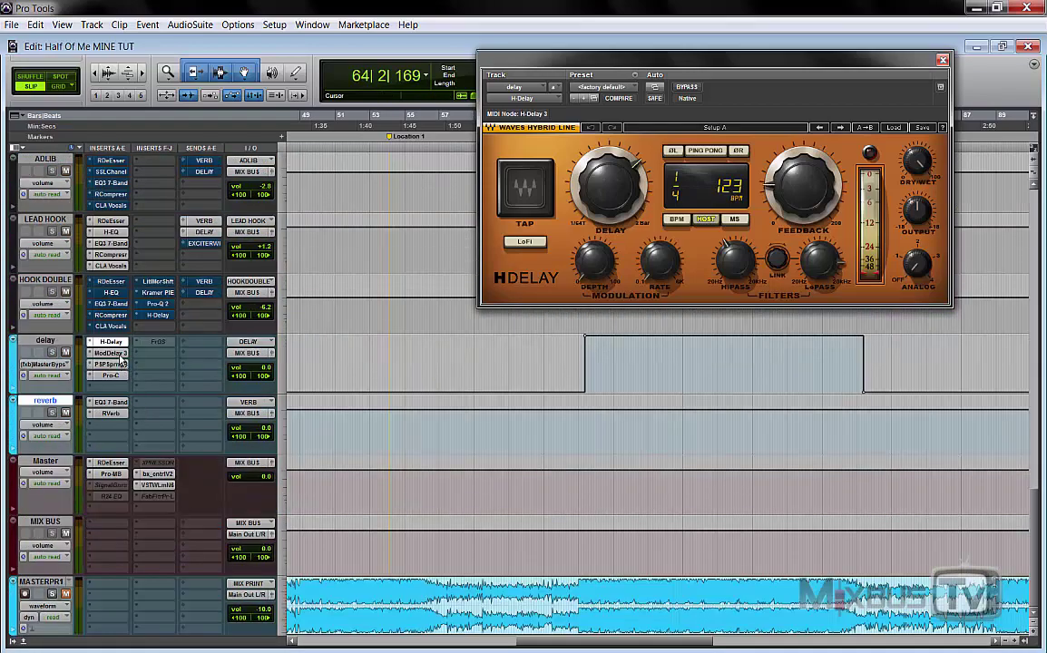
- Reopen Mod Delay III on the delay track, play the hook to watch its bypass automation, and close its window
click(121, 358)
drag(307, 55, 303, 41)
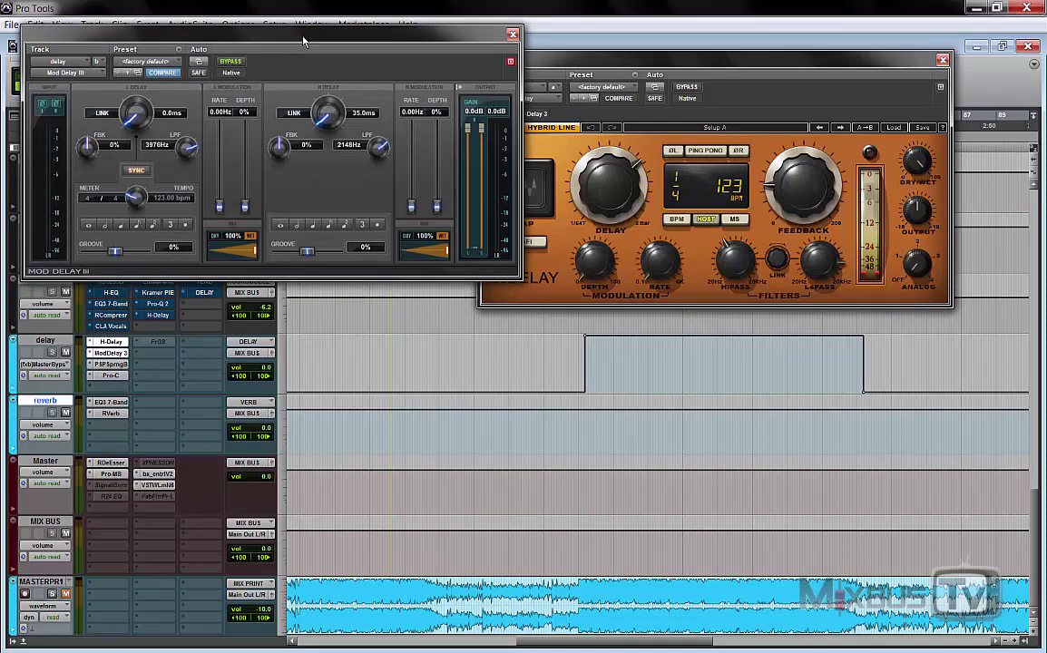
key(space)
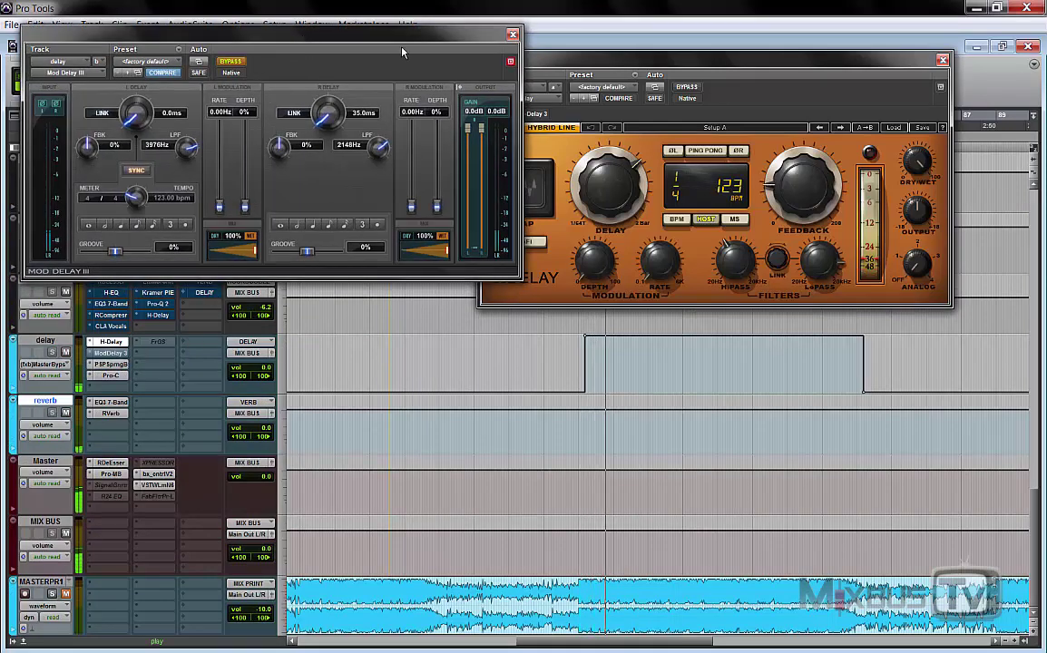
click(512, 35)
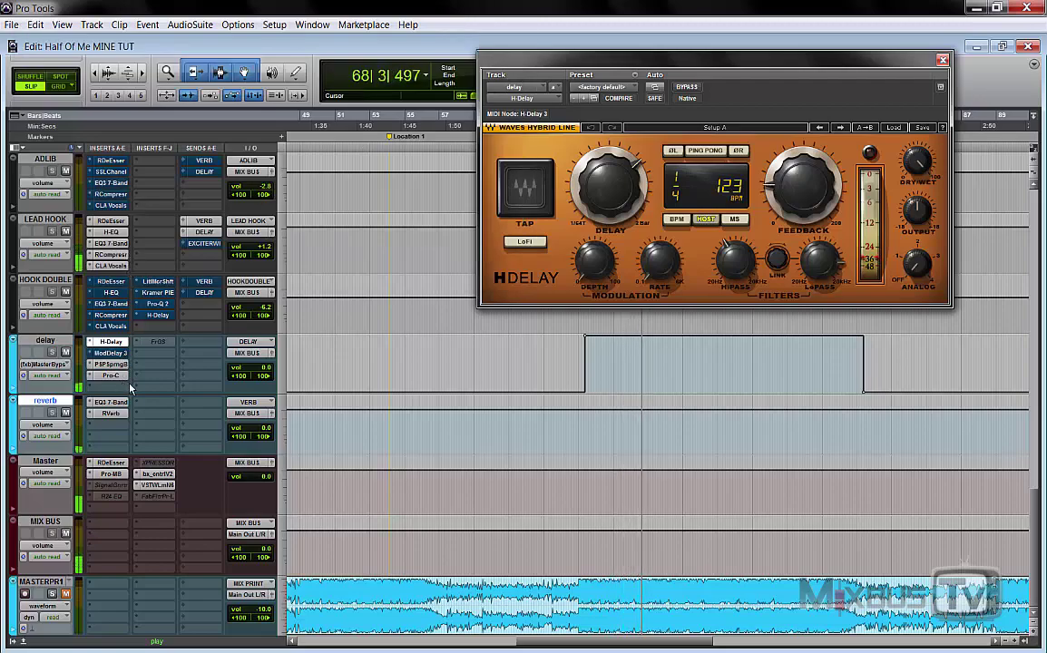
- View the soloed Hook tracks during playback, return to the delay track and stop playback
scroll(132, 324, up, 10)
scroll(149, 364, down, 1)
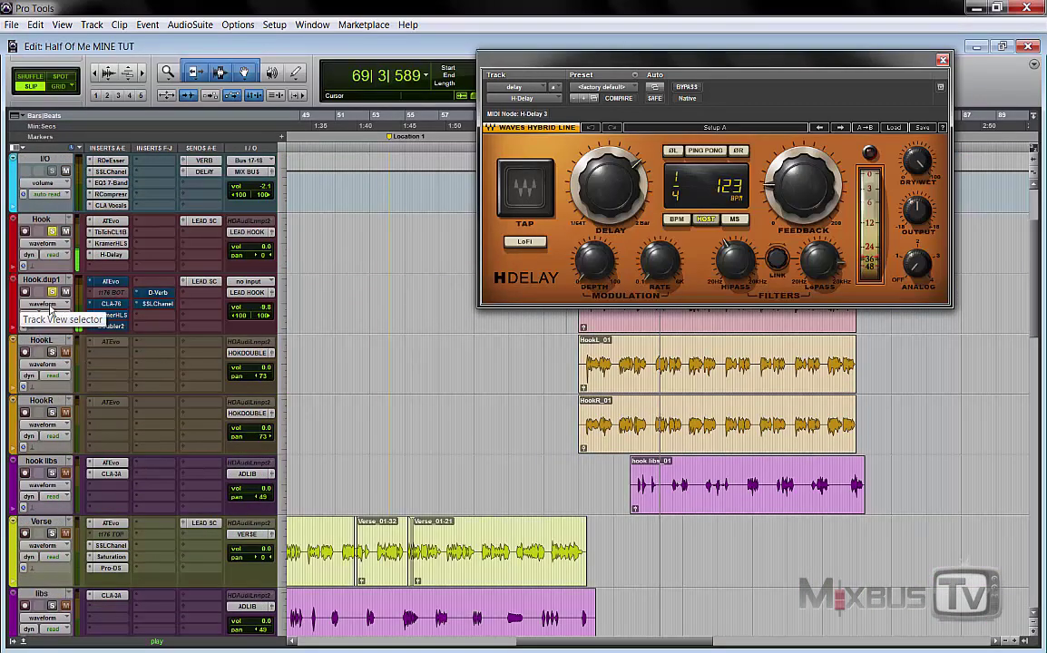
scroll(208, 371, down, 3)
scroll(208, 371, down, 8)
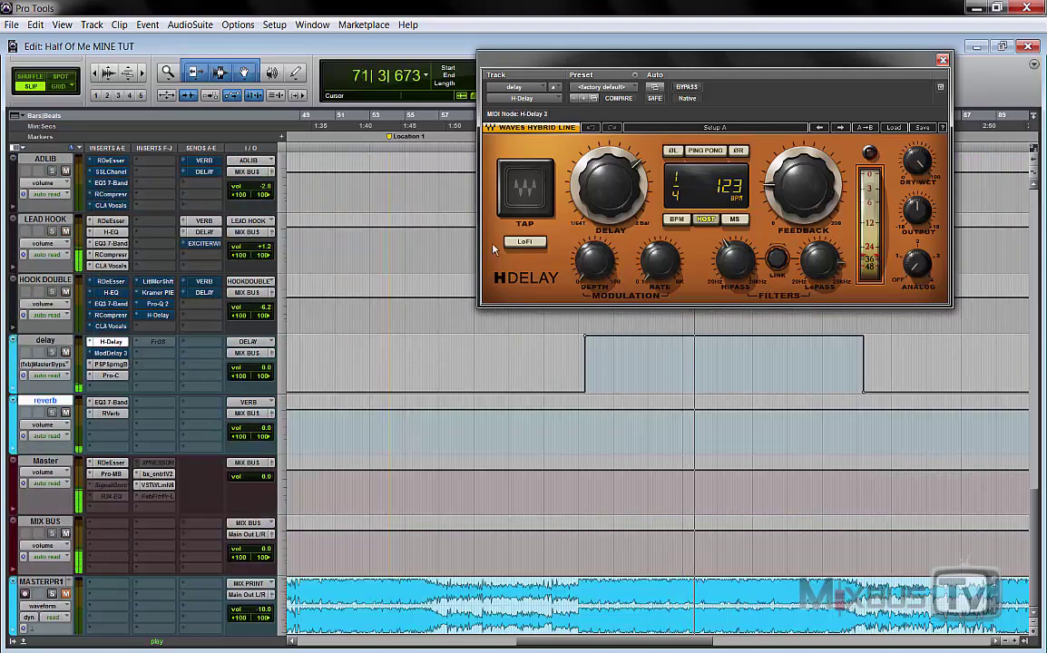
key(space)
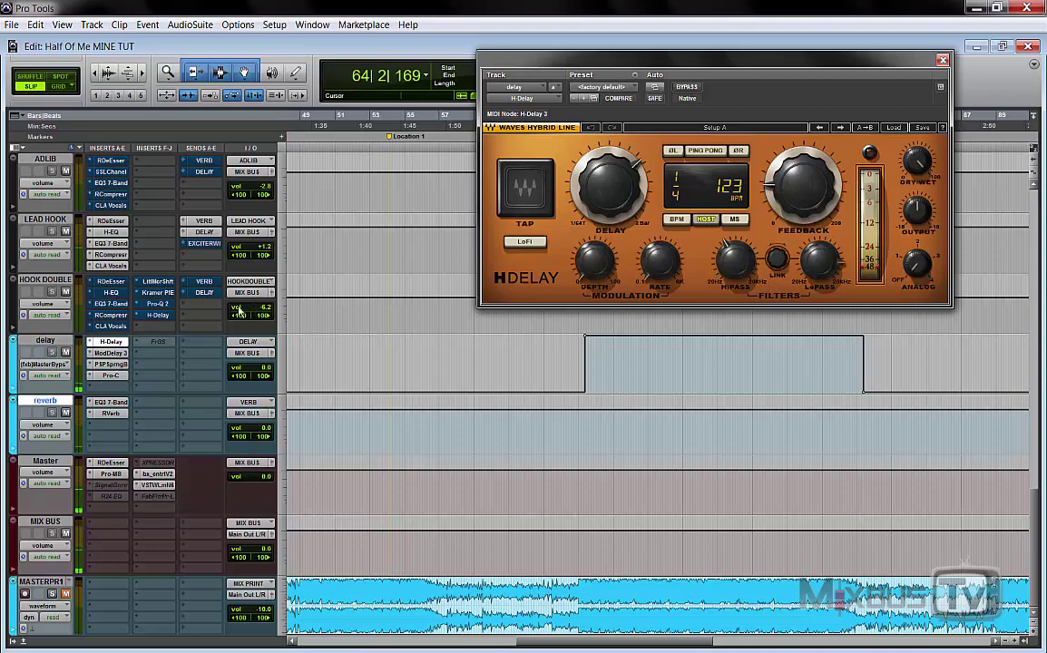
- Open the delay track's PSP SpringBox and FabFilter Pro-C inserts and arrange SpringBox below H-Delay
click(110, 363)
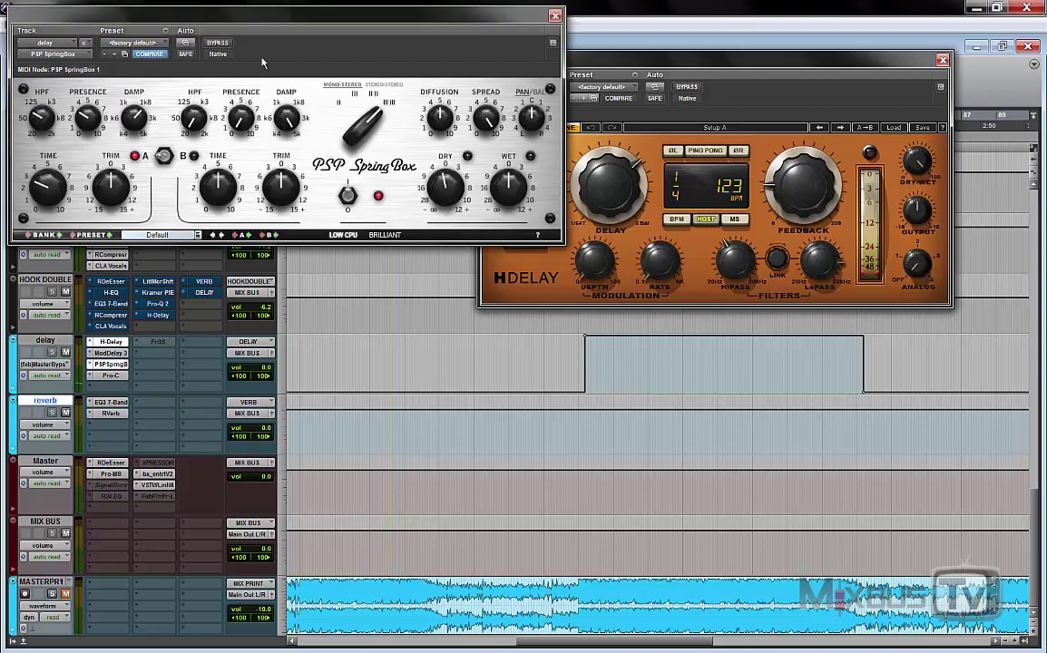
drag(367, 67, 753, 345)
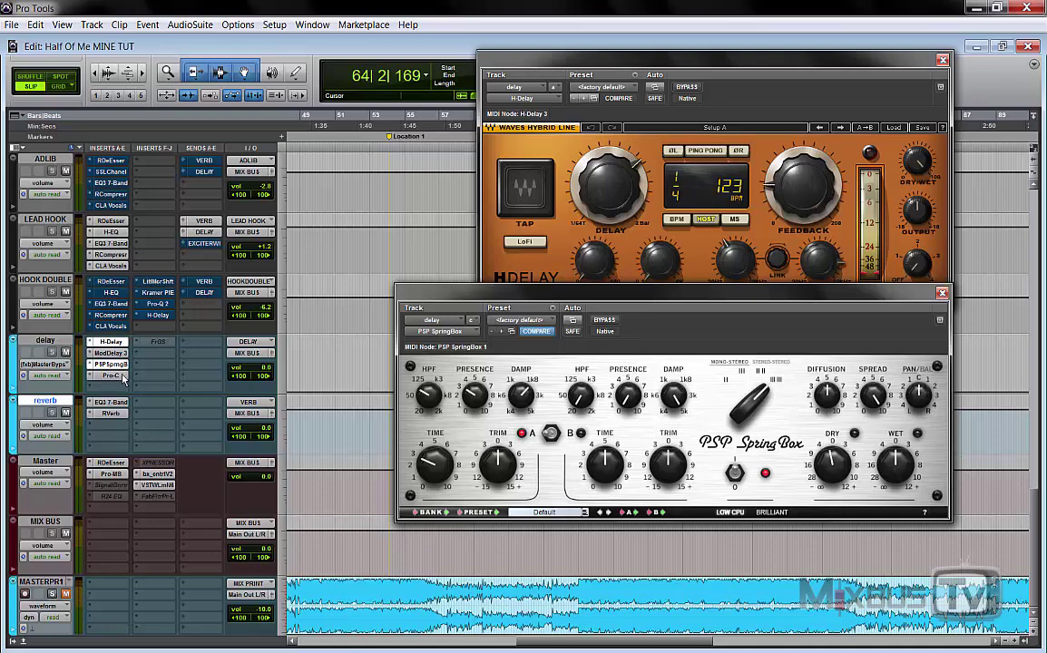
click(122, 376)
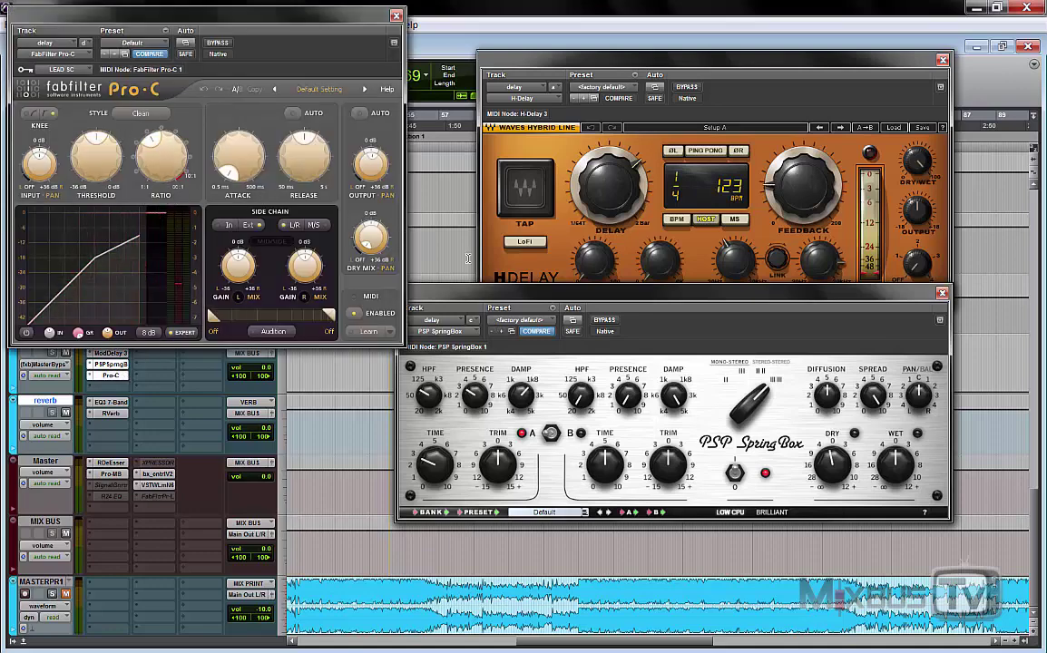
drag(458, 292, 459, 319)
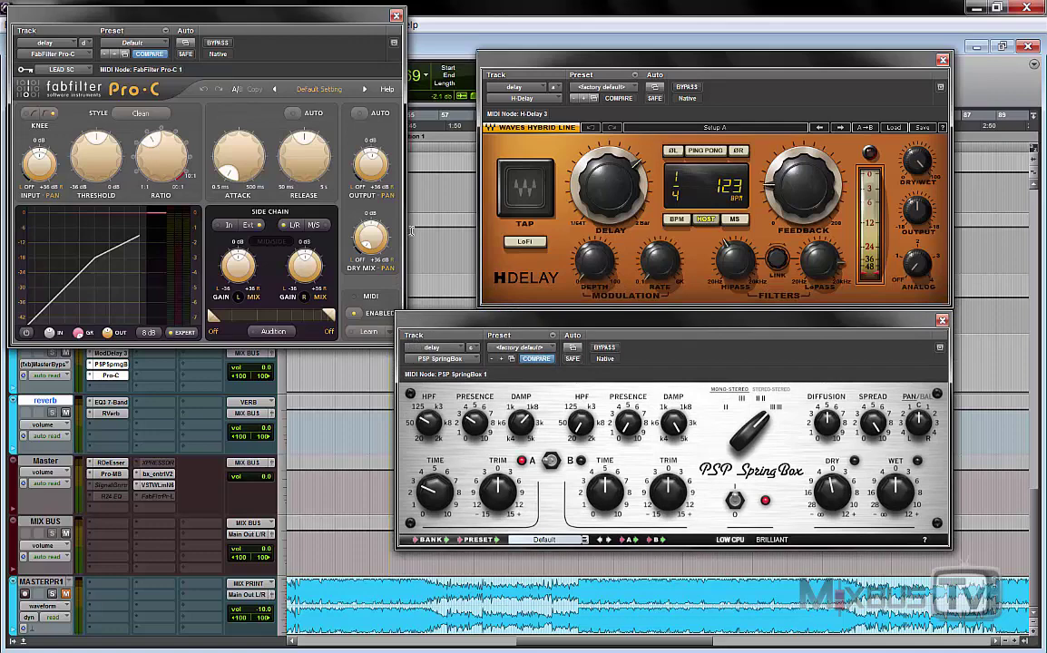
- Play the hook while checking Pro-C's compression on the delay track, then close Pro-C and PSP SpringBox and stop playback
key(space)
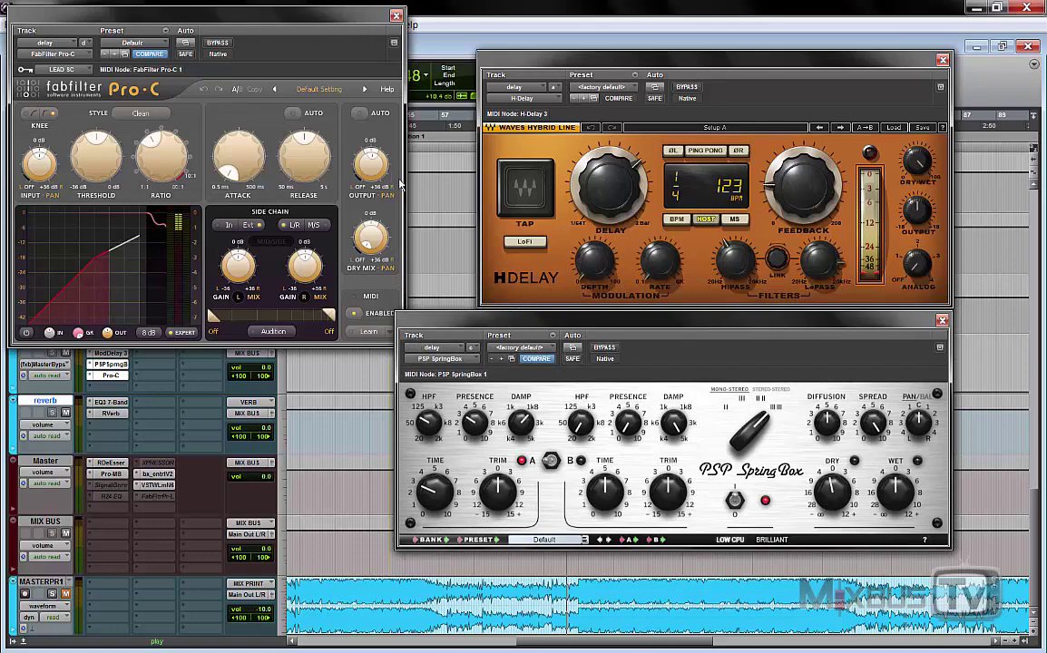
click(395, 15)
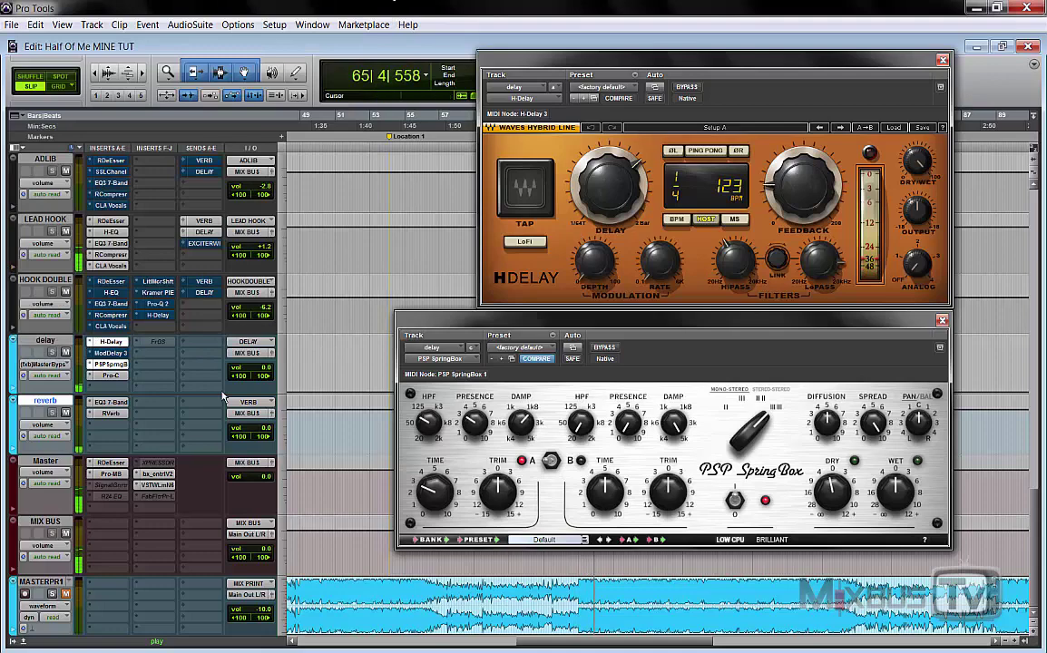
click(109, 374)
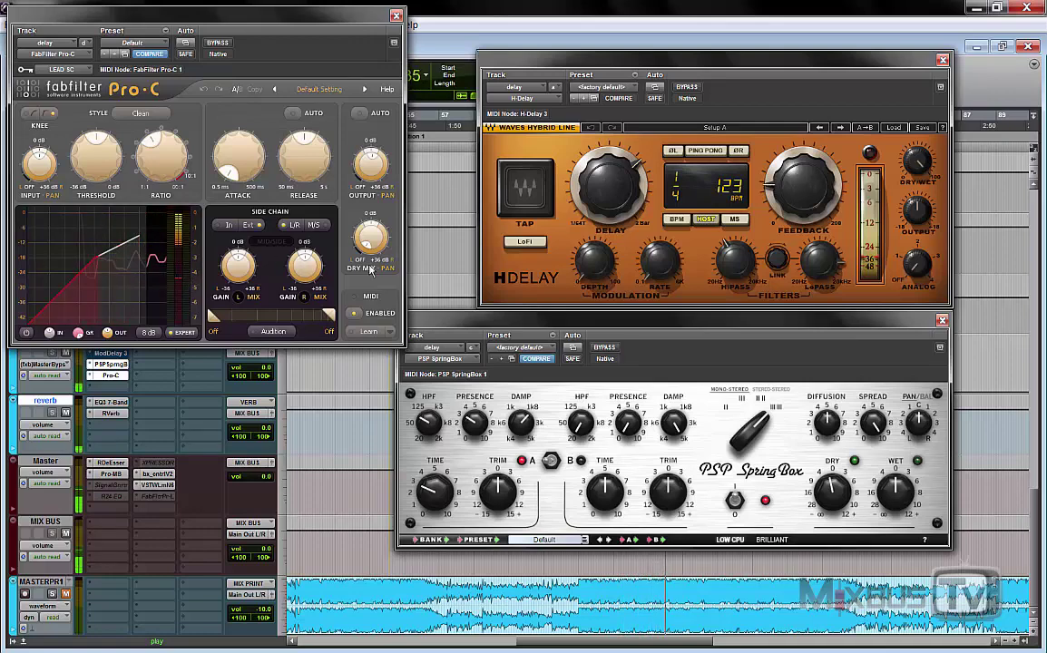
click(396, 16)
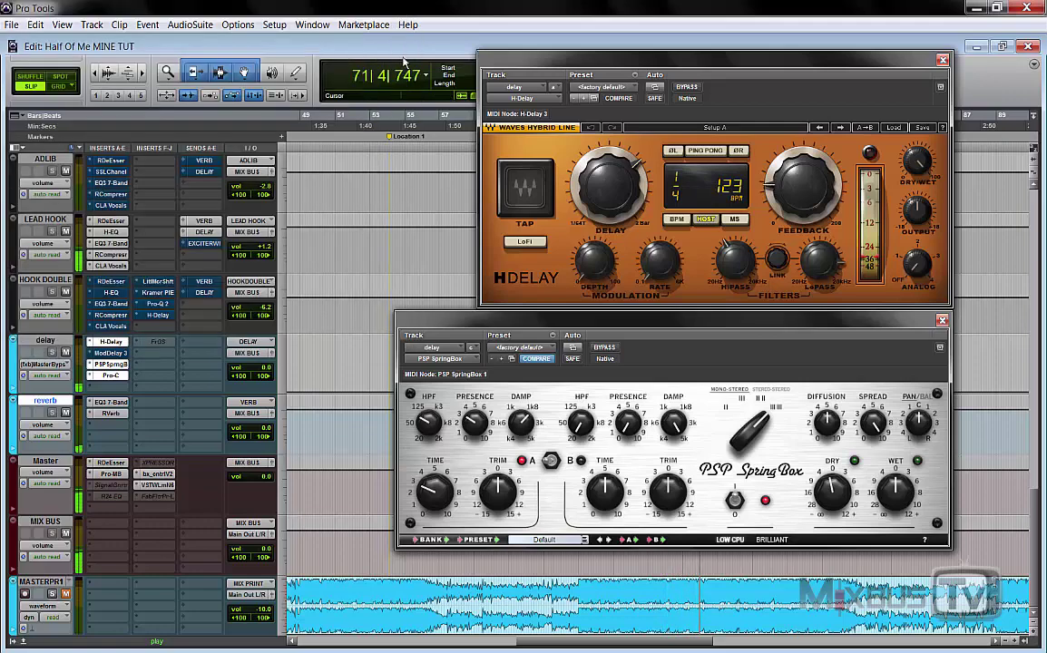
click(944, 321)
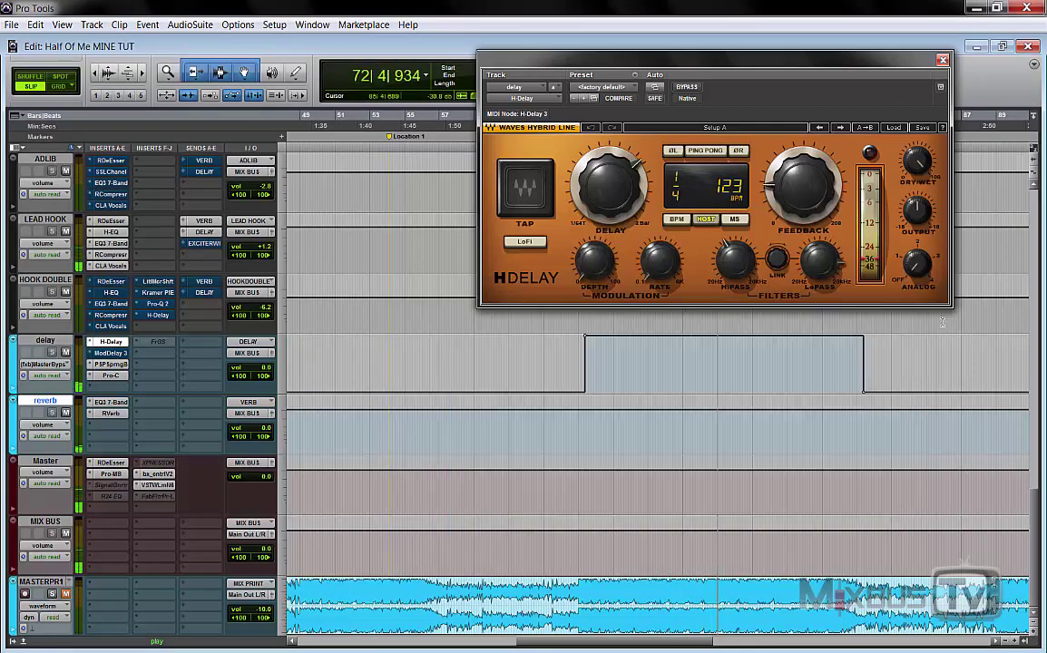
key(space)
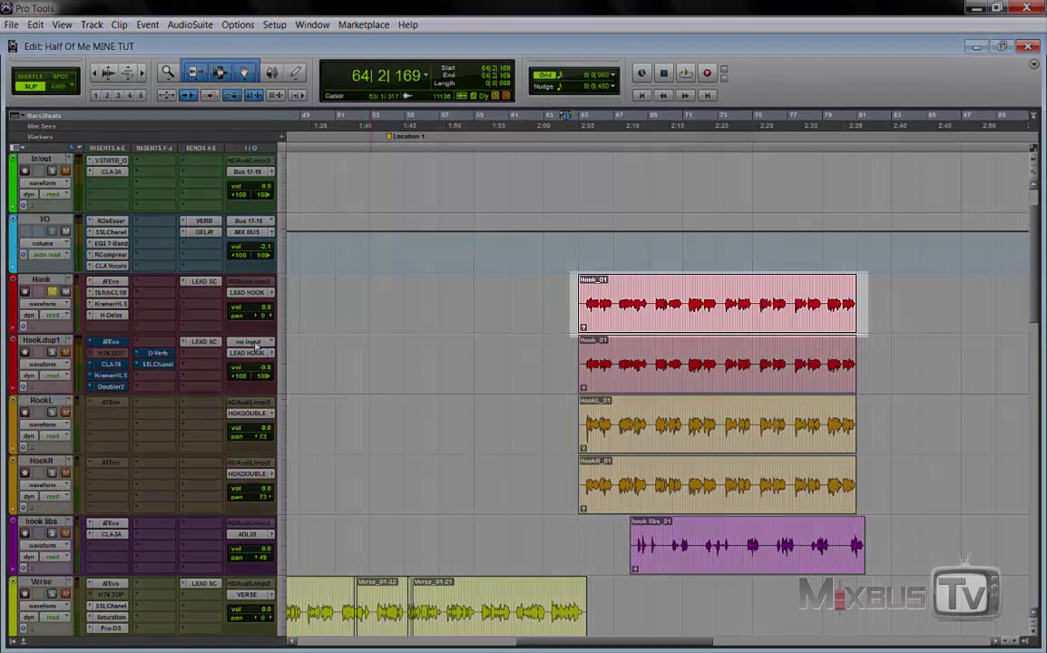